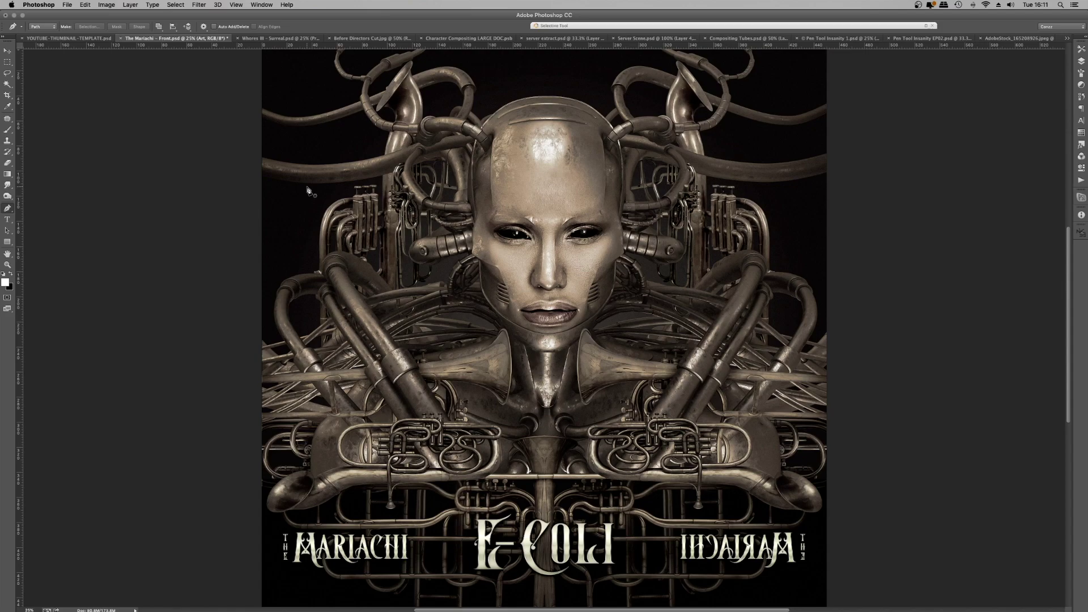
Step: Examine the metallic face and brass instruments in the Mariachi artwork, with the Magic Wand tool made active
key(super+plus)
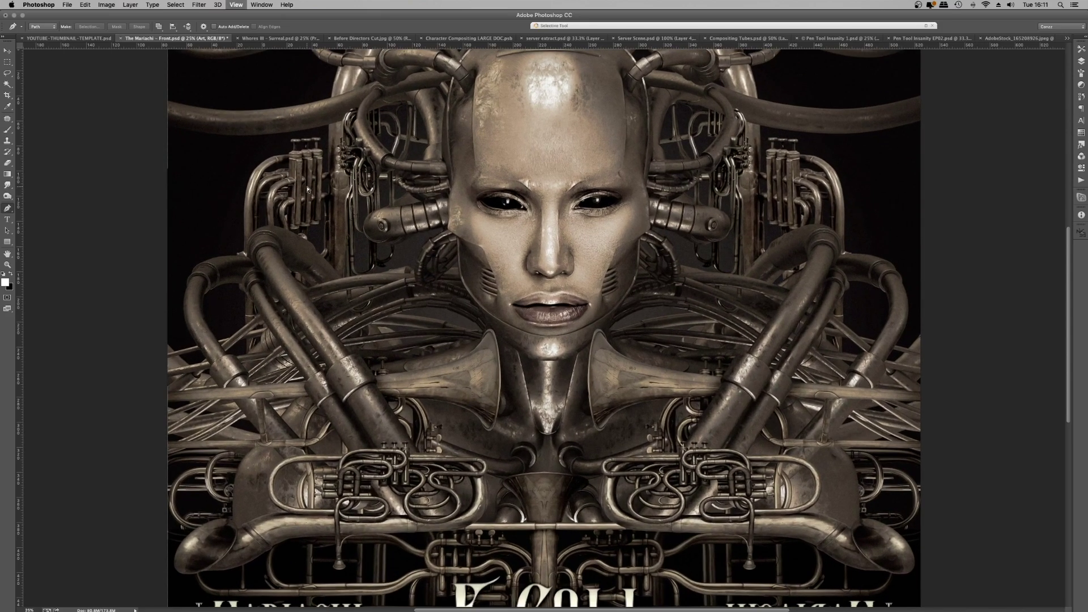
key(super+minus)
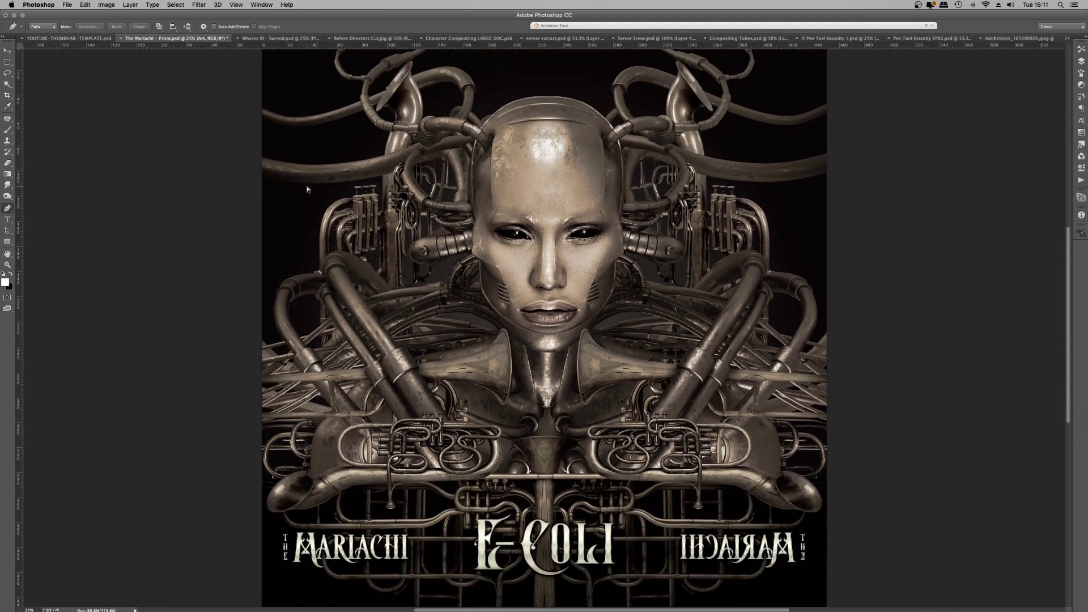
click(8, 86)
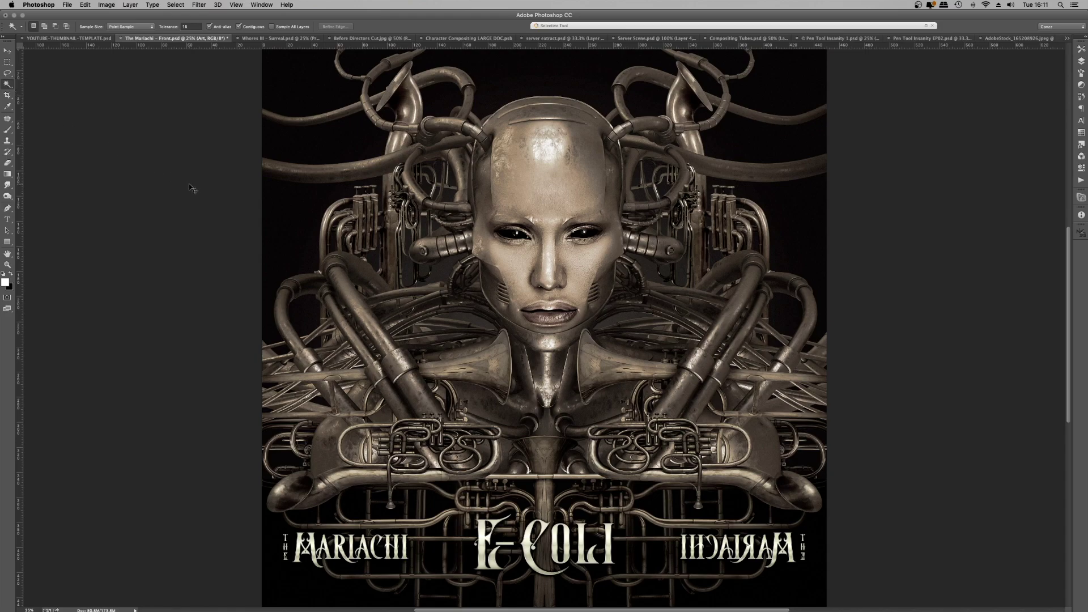
key(super+minus)
key(super+plus)
key(super+plus)
key(super+plus)
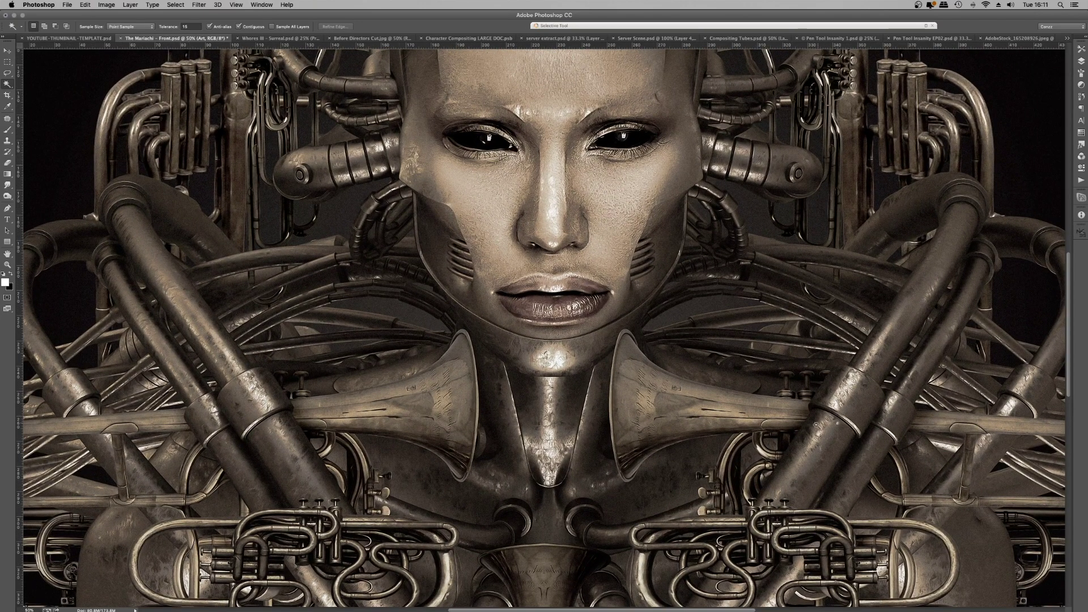
Step: Review the surreal seated-figure artwork and the hand artwork in Before Directors Cut.jpg
click(265, 38)
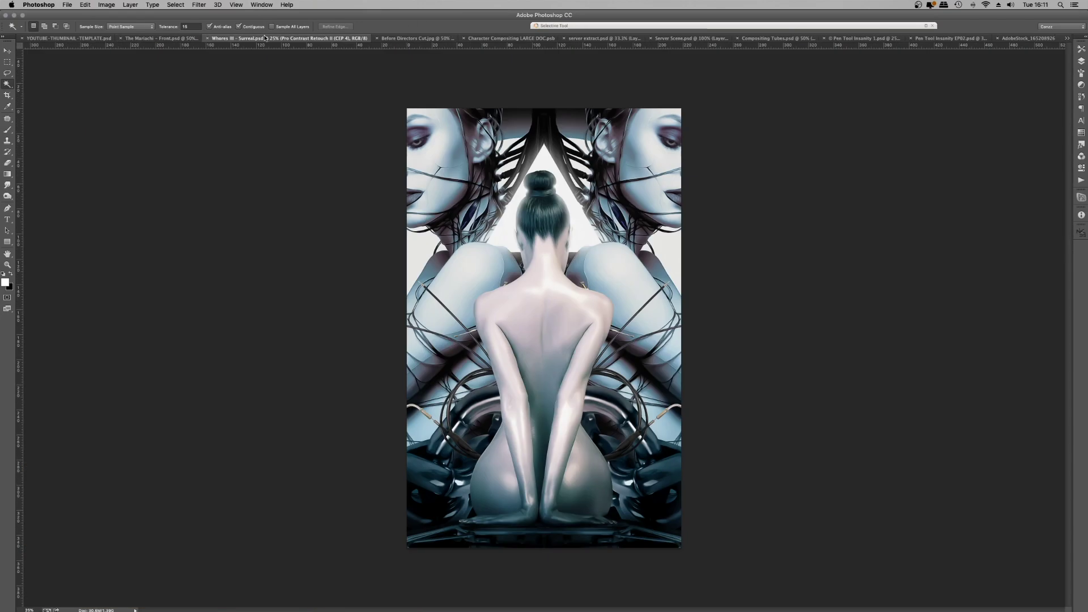
click(405, 38)
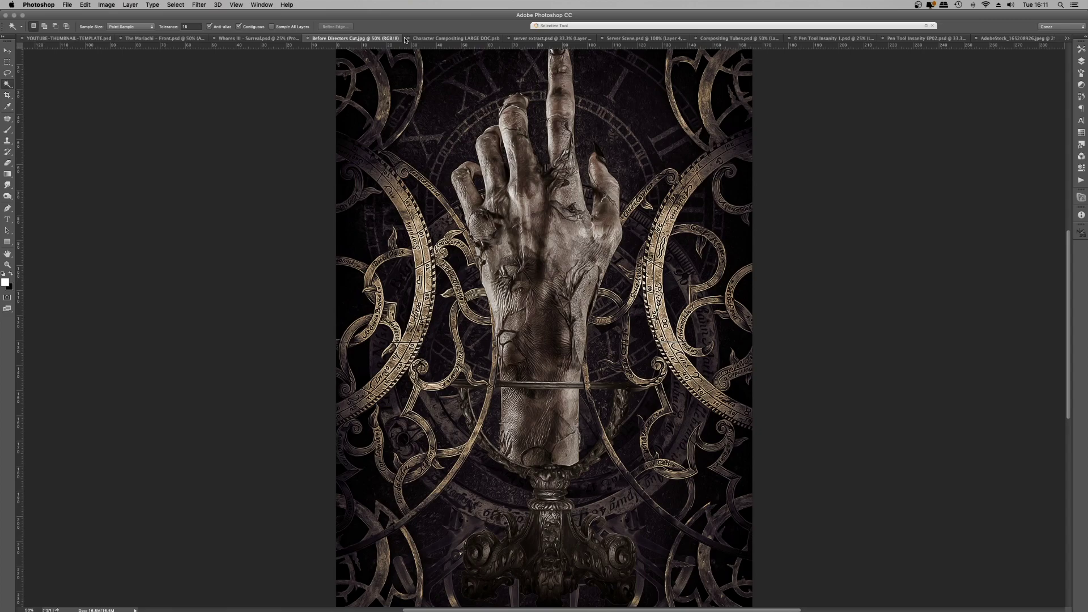
key(super+minus)
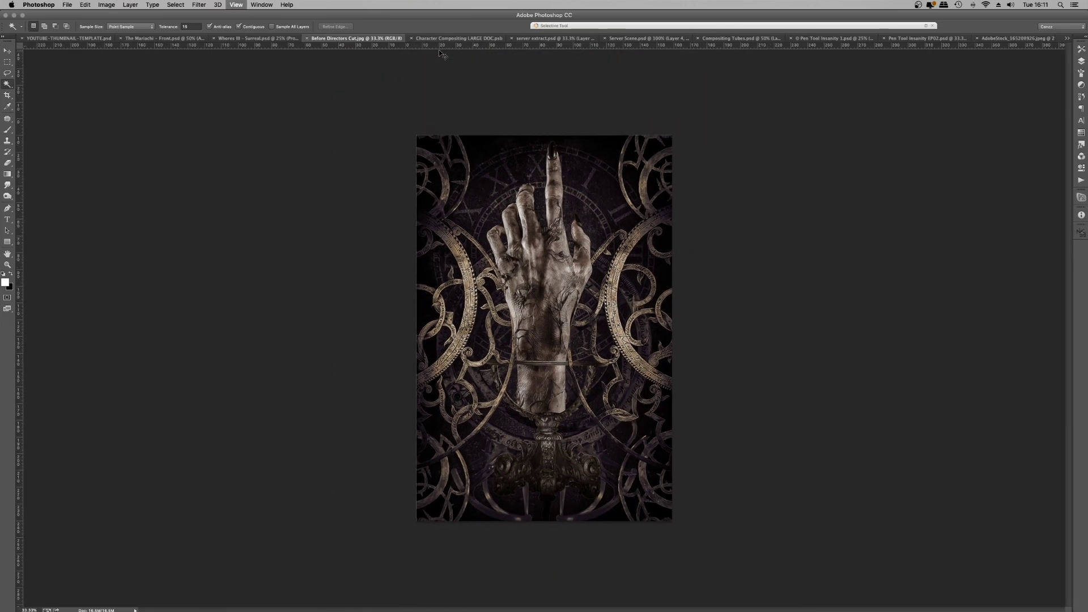
key(super+plus)
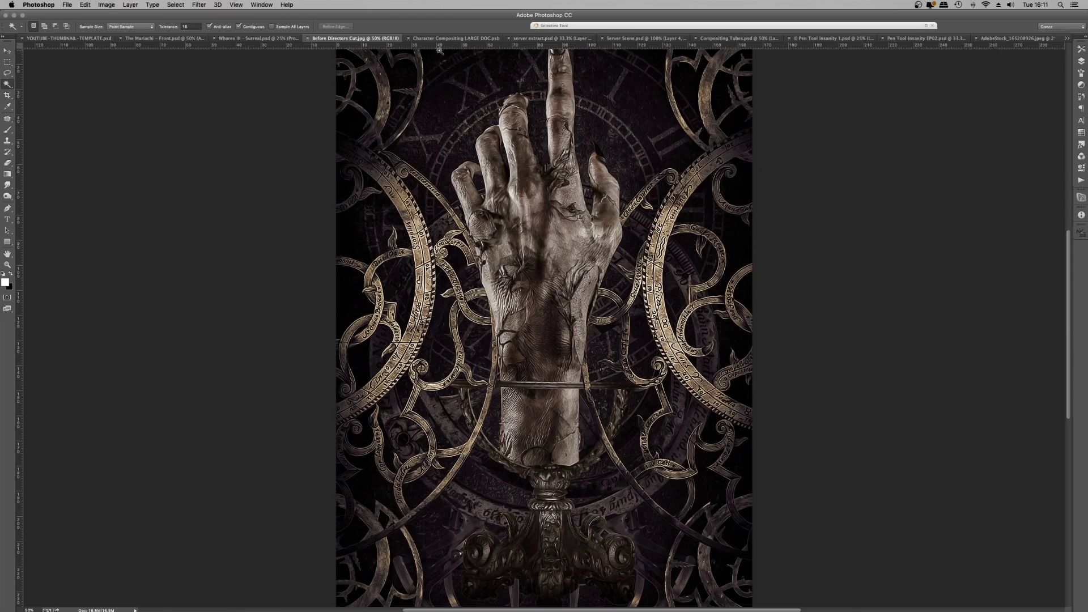
Step: Open the Character Compositing LARGE DOC document with its layers displayed and examine the Demon Hunter cut-out
click(478, 38)
click(1082, 69)
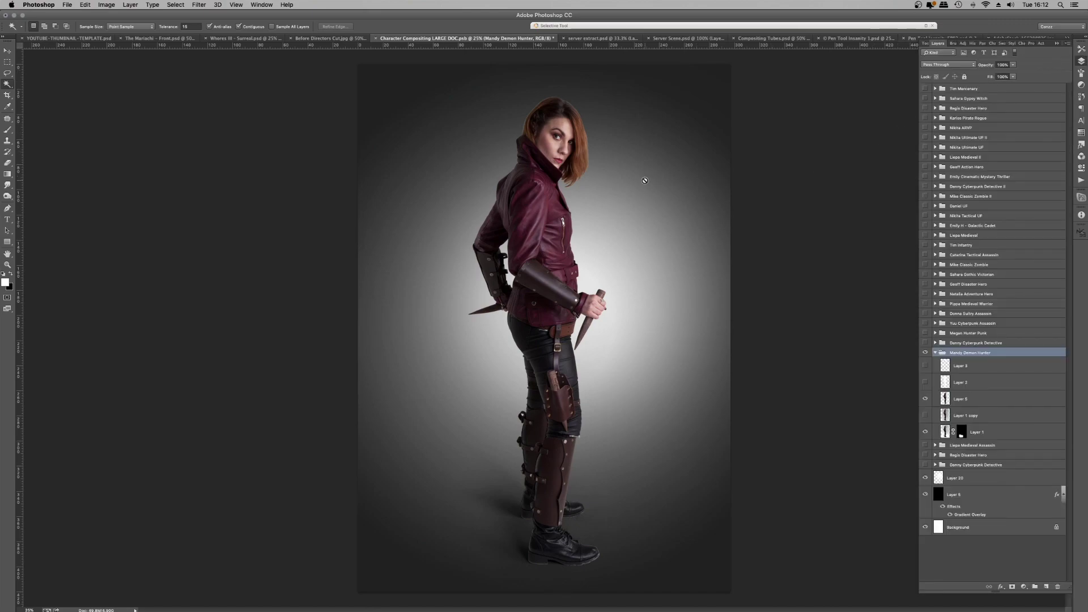
key(super+equal)
key(super+equal)
key(super+minus)
key(super+equal)
key(super+minus)
key(super+minus)
Step: Collapse and hide the Demon Hunter layer group, and make the Galactic Cadet group visible
click(935, 352)
click(925, 353)
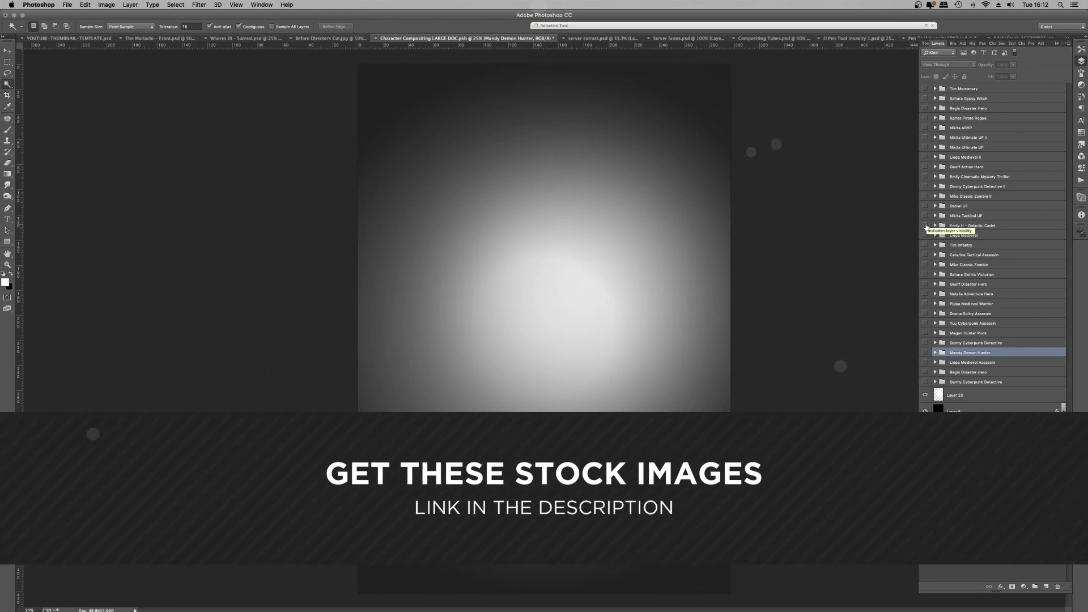
click(926, 226)
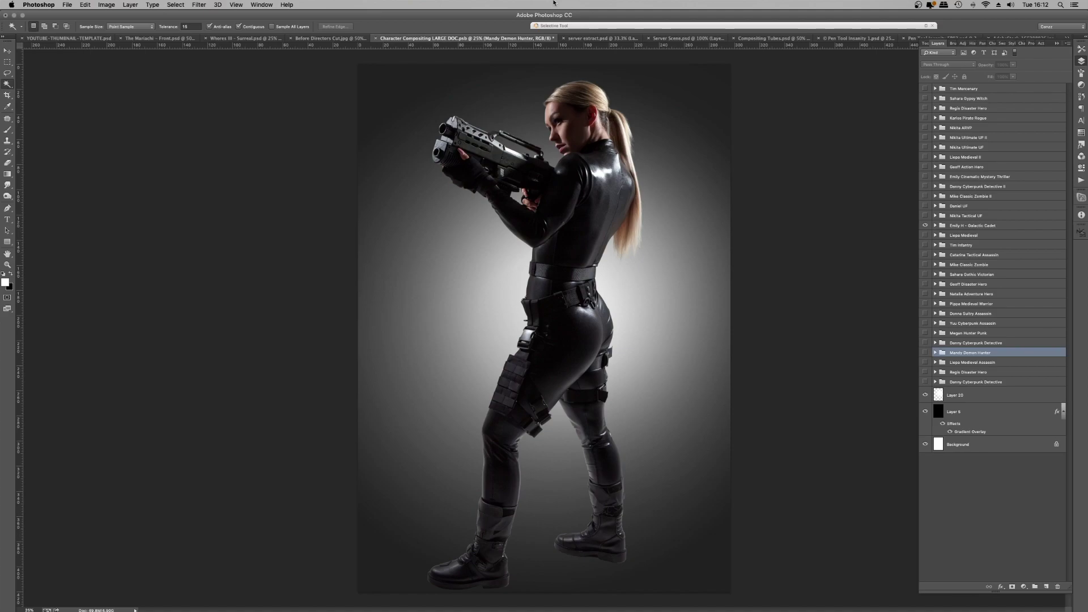
Step: Examine the Galactic Cadet figure's cut-out edges around the waist, belts and buckle against the background
key(super+minus)
key(super+minus)
key(super+plus)
key(super+plus)
key(super+plus)
key(super+plus)
key(super+plus)
drag(481, 172, 585, 300)
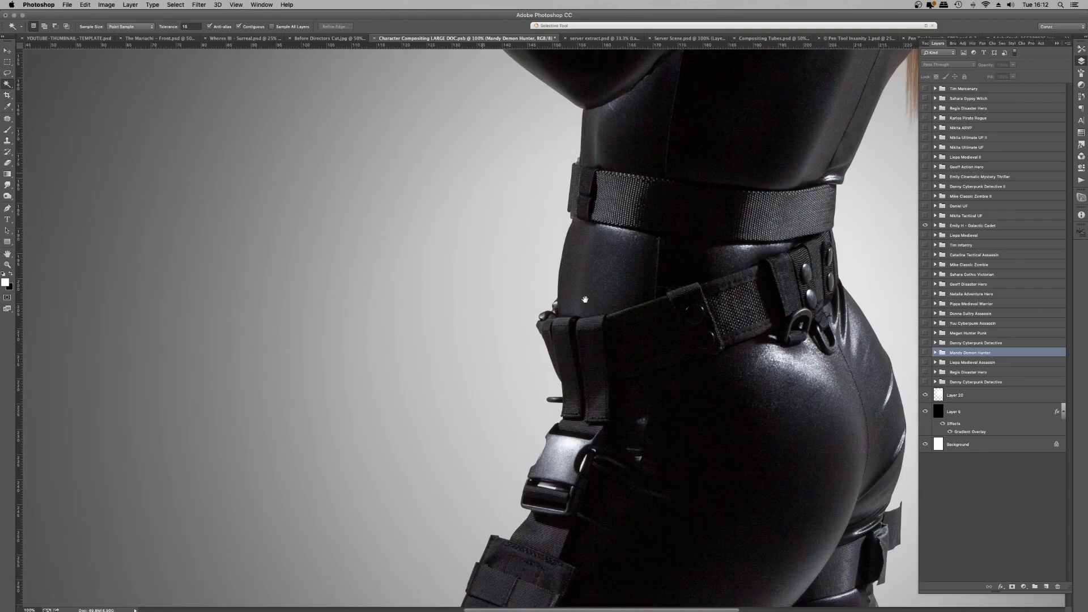
key(super+equal)
key(super+equal)
key(super+equal)
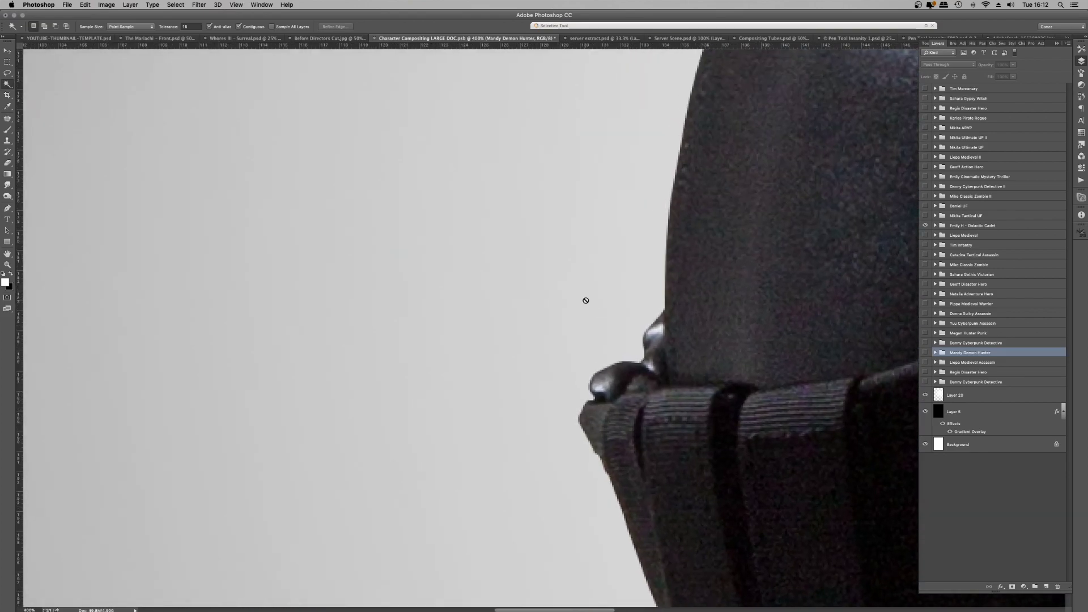
drag(628, 193, 641, 330)
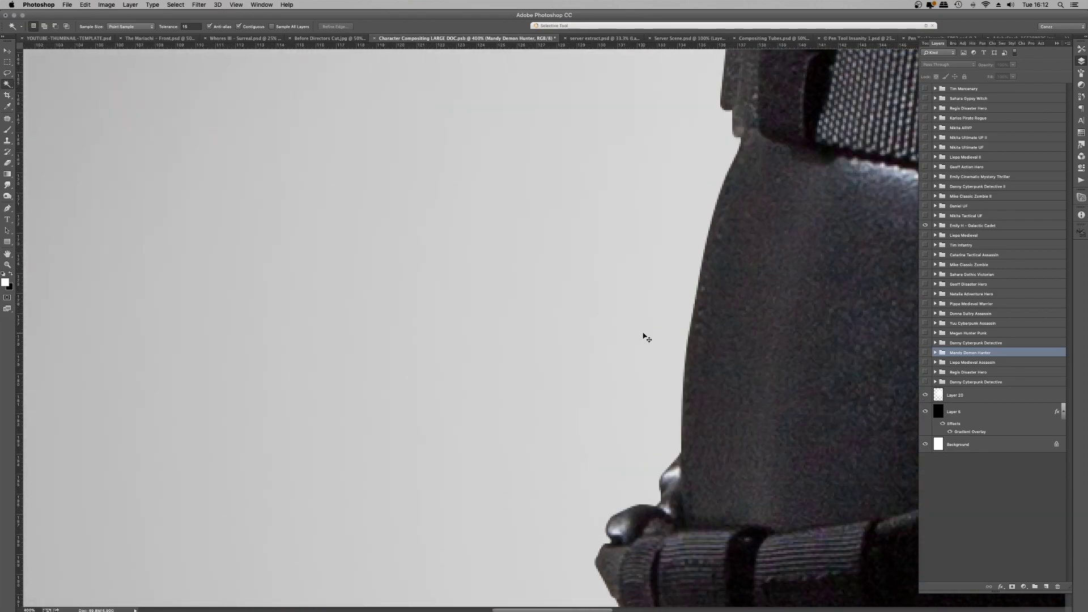
key(super+minus)
key(super+minus)
key(super+minus)
key(super+minus)
key(super+minus)
key(super+minus)
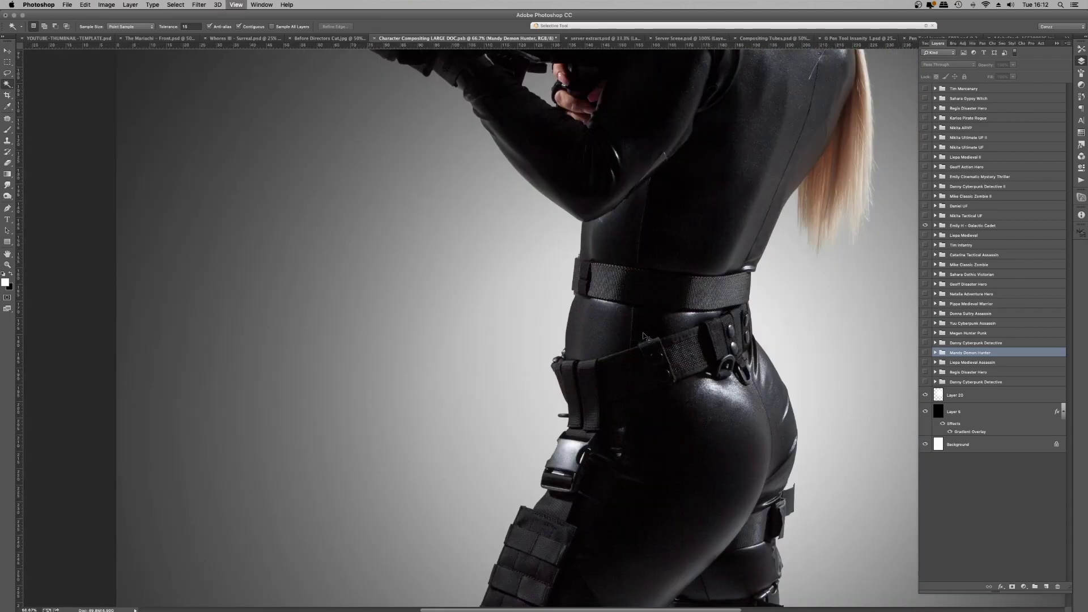
key(super+minus)
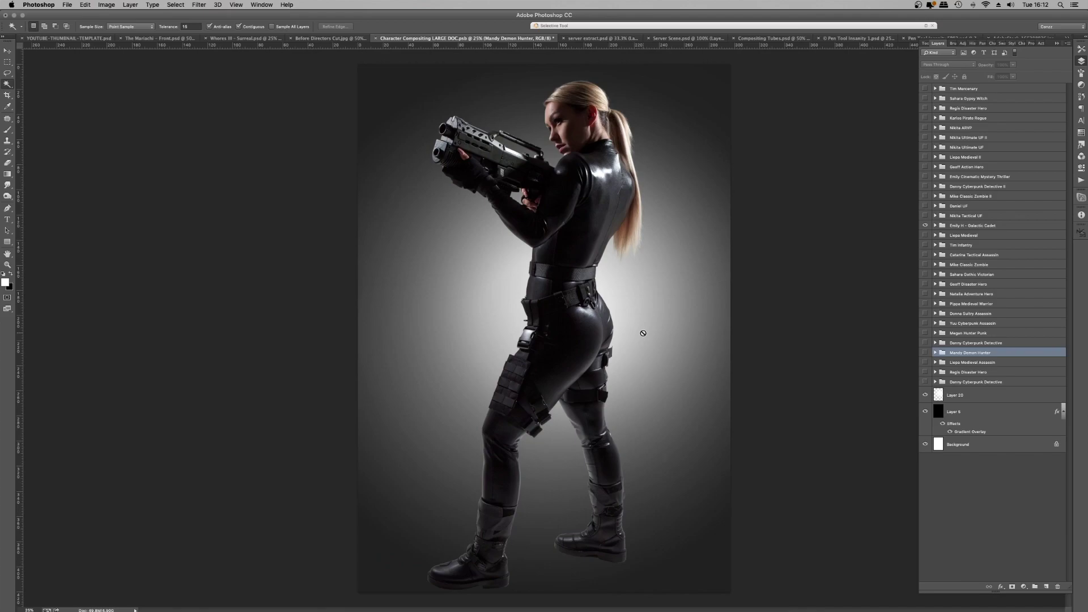
Step: Switch to server extract.psd and disable the layer mask on Layer 1
click(614, 40)
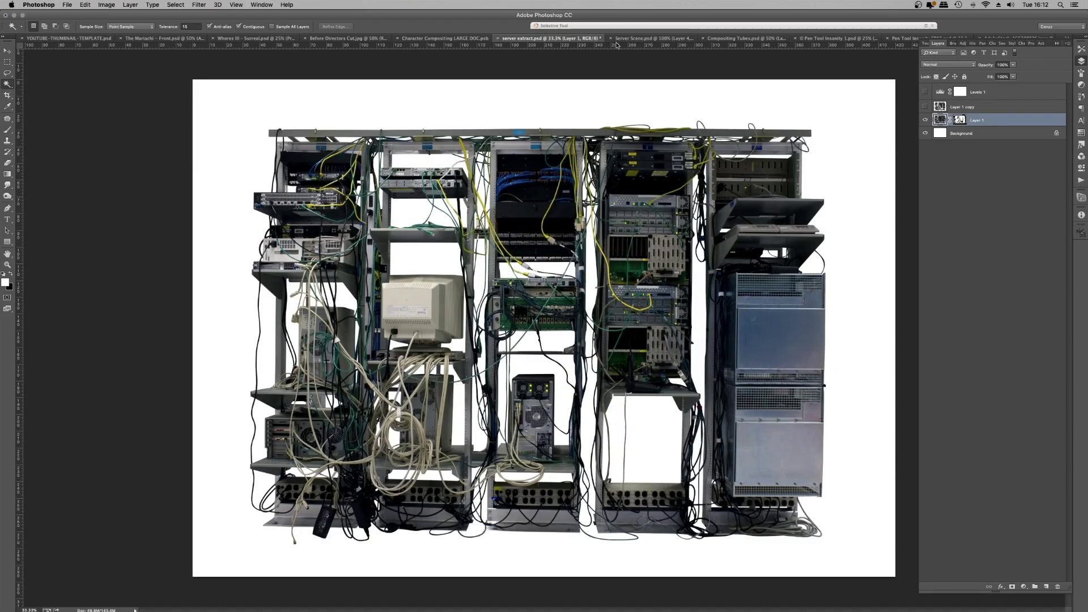
right_click(965, 123)
click(969, 125)
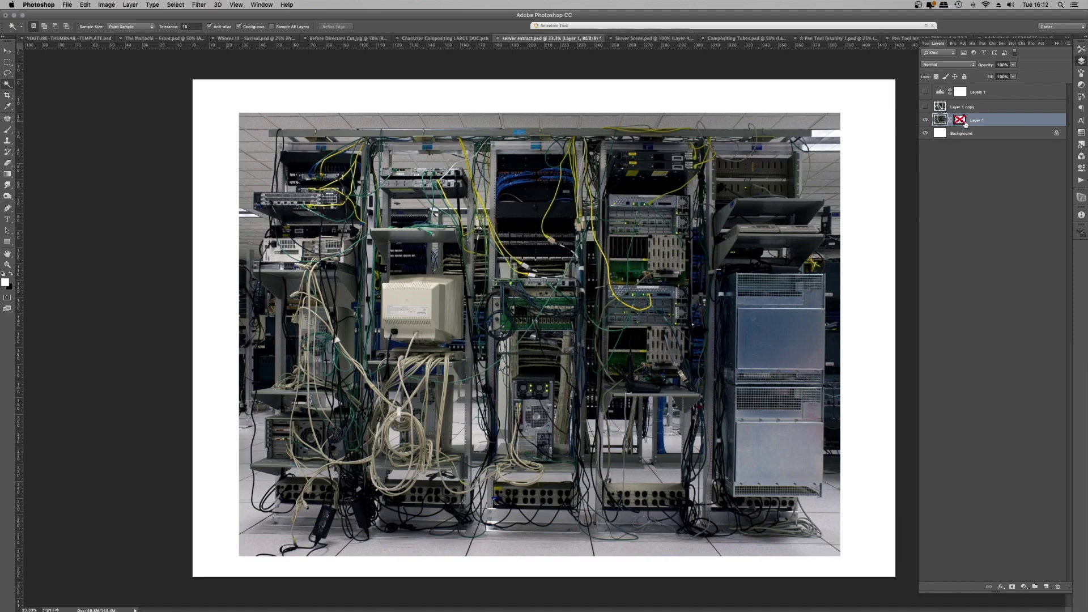
Step: Go through Server Scene.psd to Compositing Tubes.psd and examine the extracted pipes and machinery
click(658, 38)
click(741, 38)
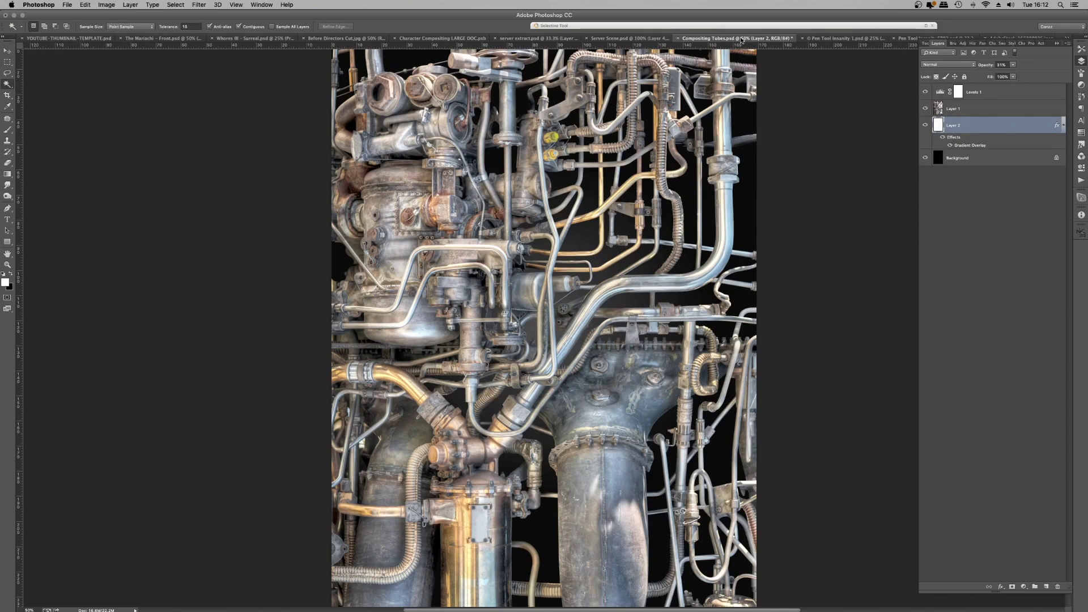
key(super+minus)
key(super+minus)
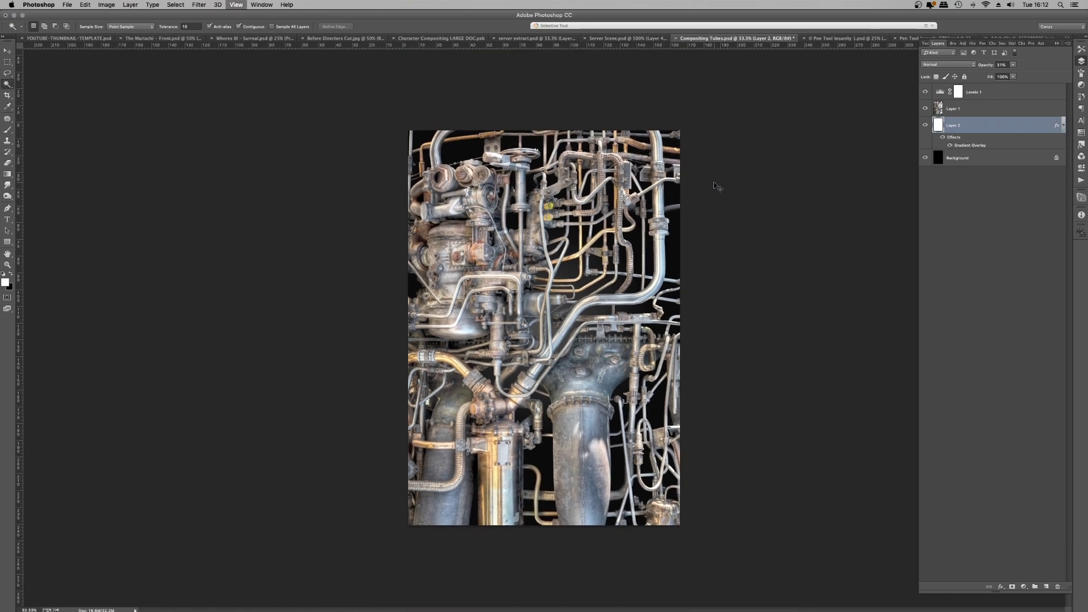
key(super+plus)
key(super+plus)
Step: Switch to Pen Tool Insanity 1.psd and examine the utility pole and cables cut out over the checker pattern
key(ctrl+Tab)
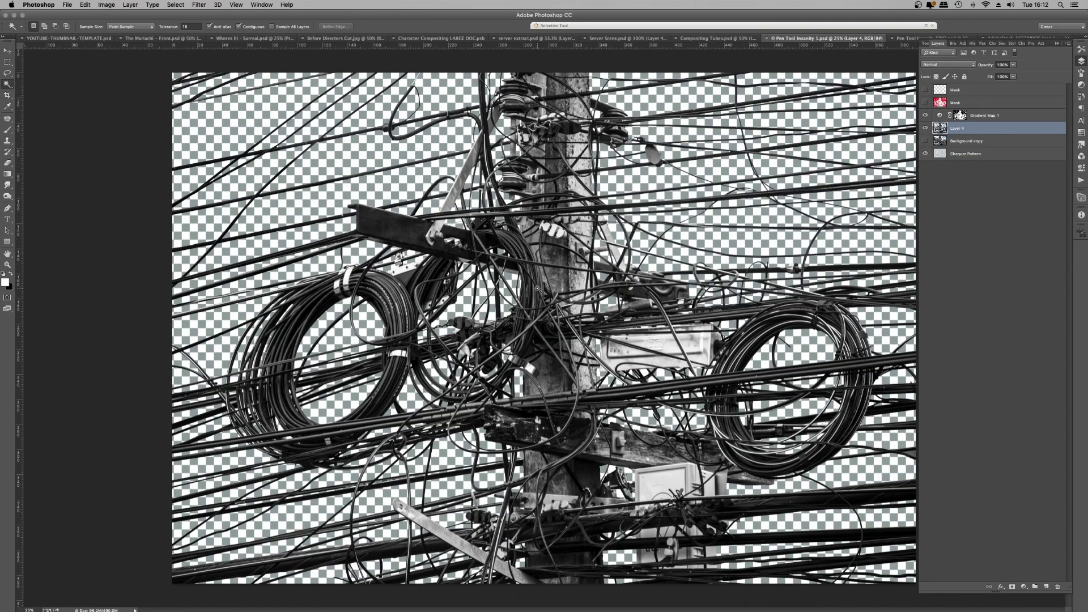
key(super+minus)
key(super+minus)
key(super+plus)
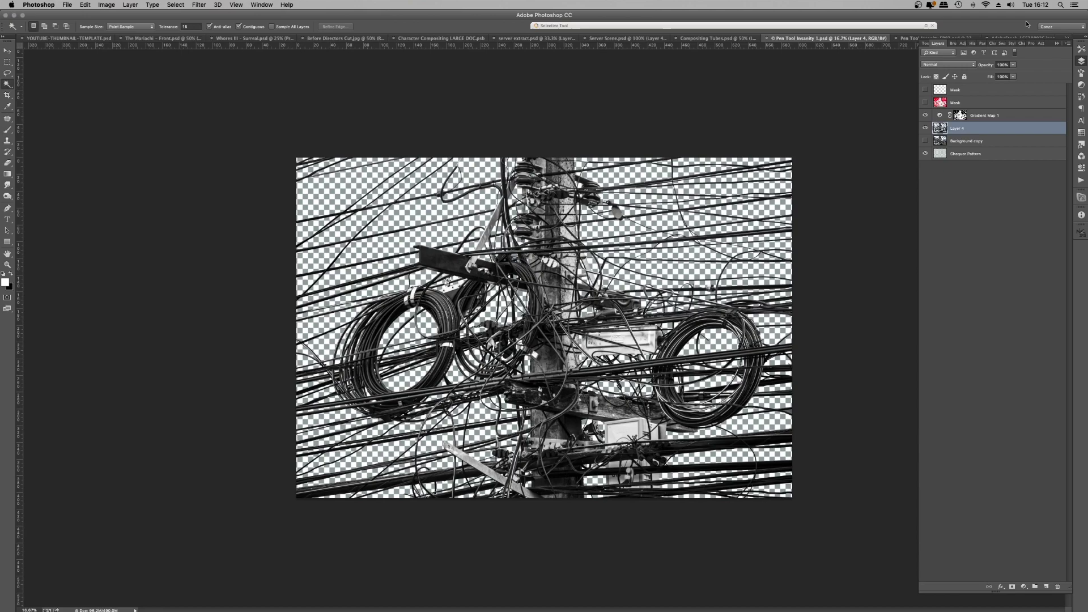
Step: Hide Layer 1 in Pen Tool Insanity EP02.psd and inspect the roller coaster cut-out beneath it
key(ctrl+Tab)
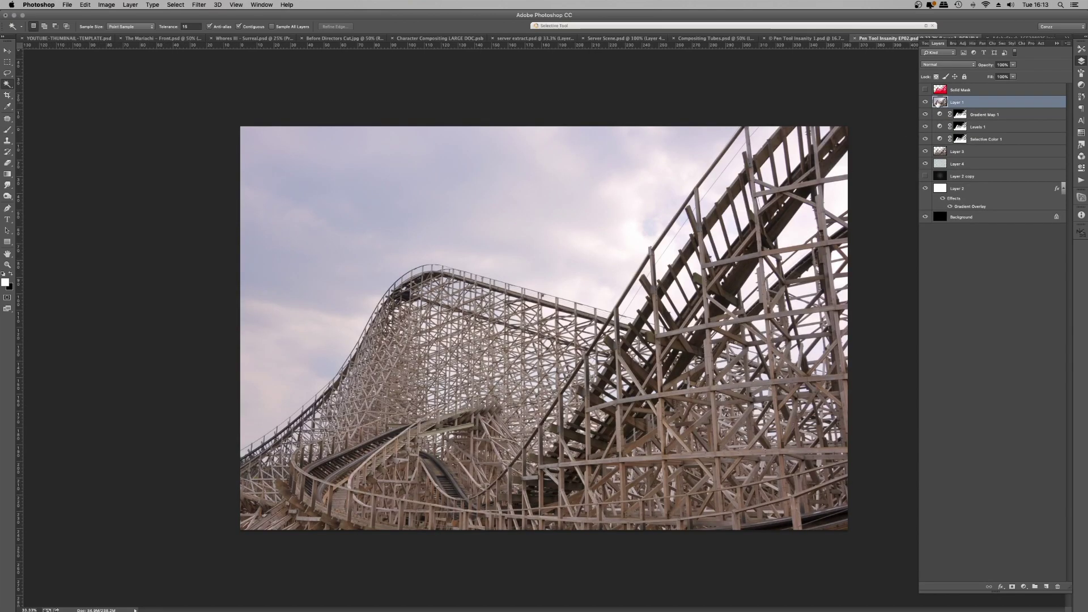
click(925, 102)
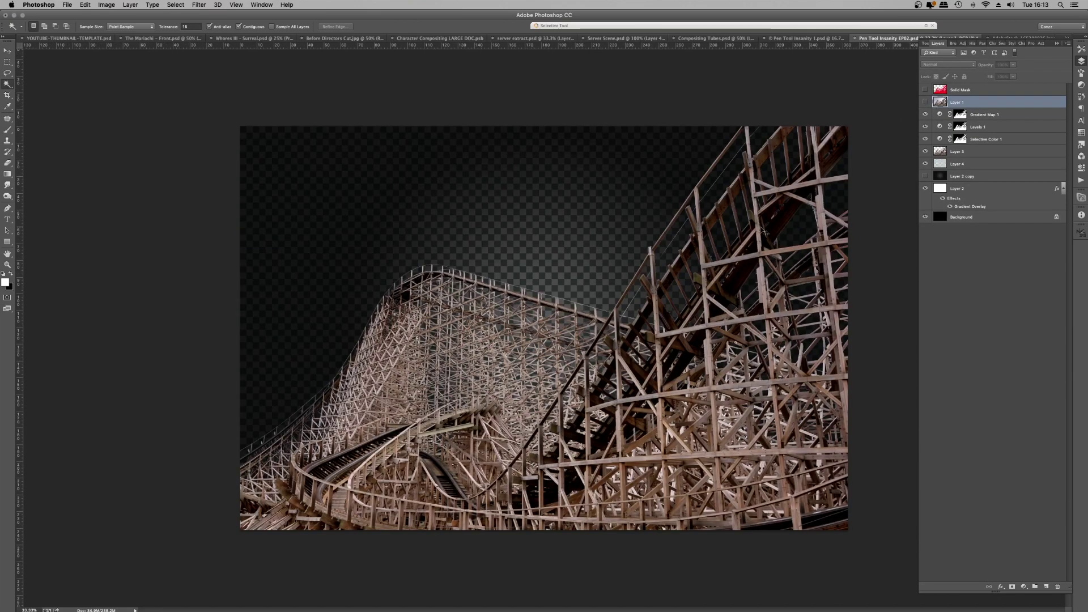
key(super+plus)
key(super+plus)
key(super+plus)
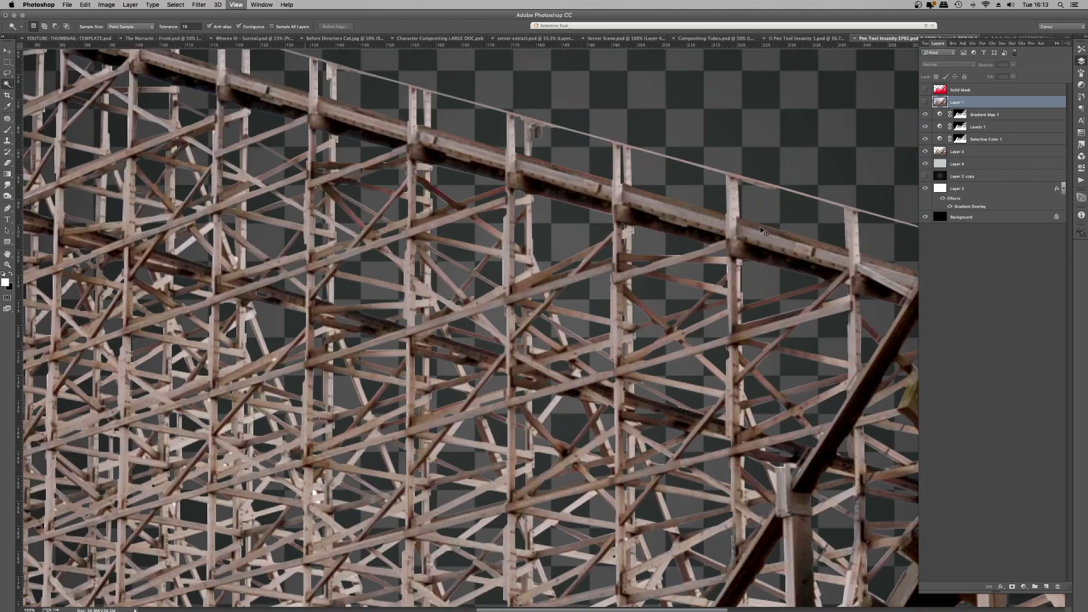
key(super+minus)
key(super+minus)
key(super+minus)
key(super+minus)
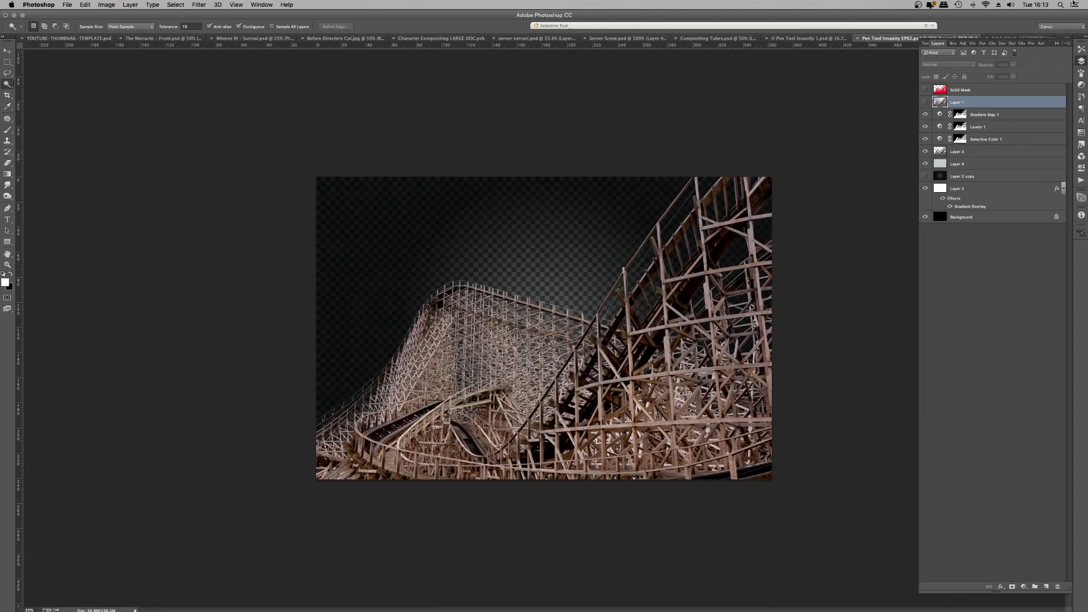
Step: Switch to the AdobeStock black mug document and display its layers
click(1056, 43)
click(1020, 38)
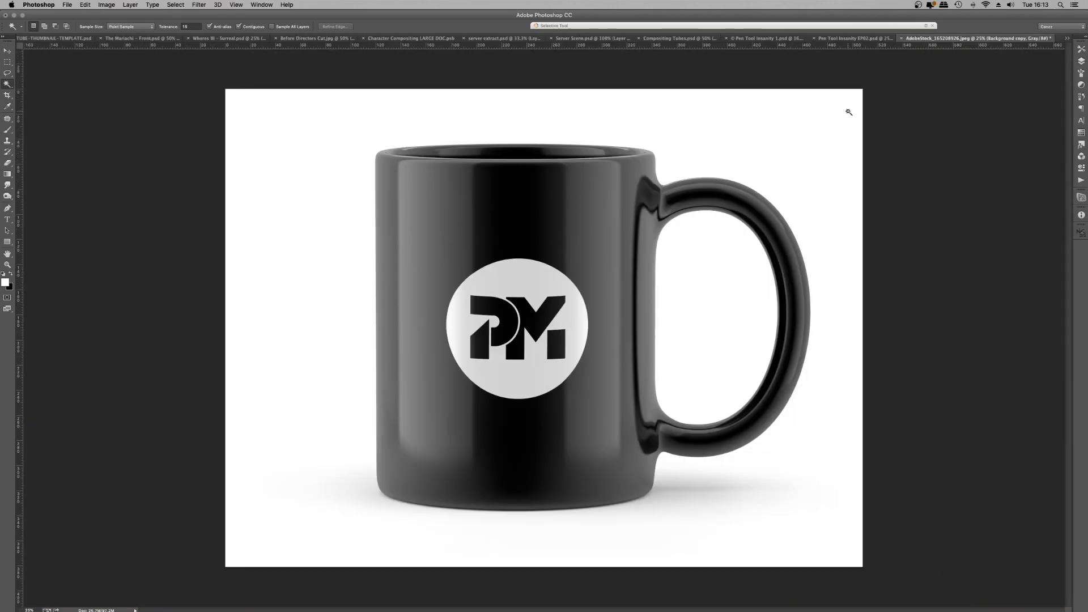
key(super+minus)
key(super+minus)
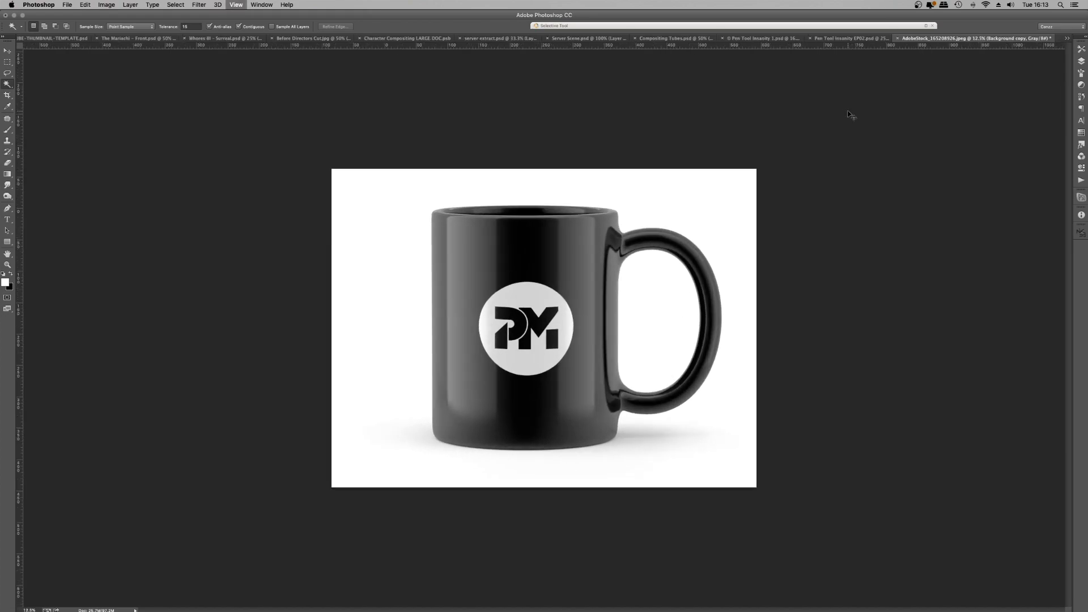
key(super+plus)
key(F7)
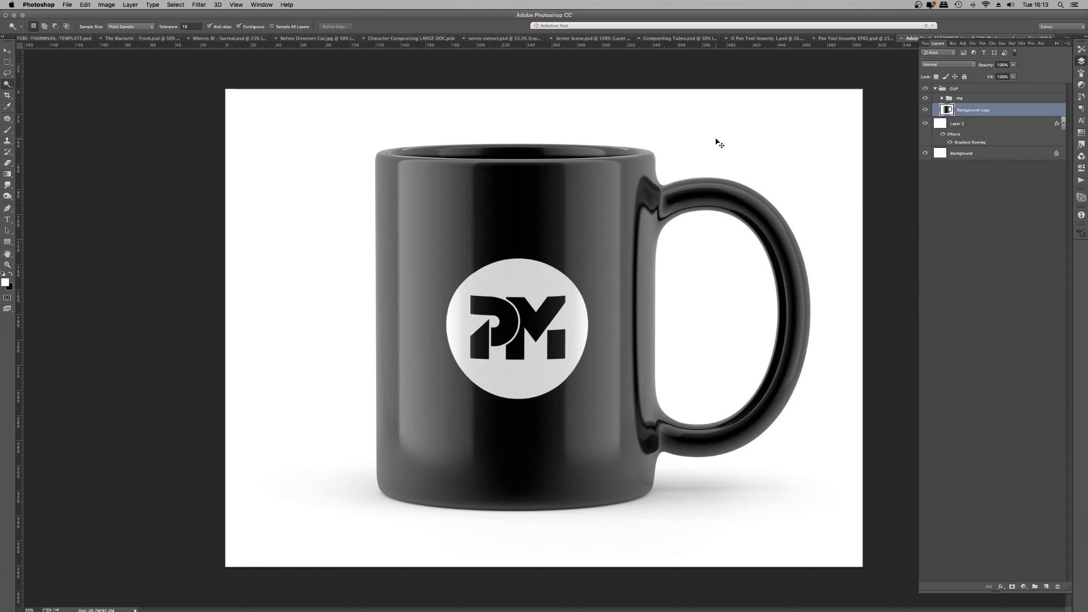
Step: Examine the PM logo on the mug up close and against the whole mug
key(super+equal)
key(super+equal)
key(super+equal)
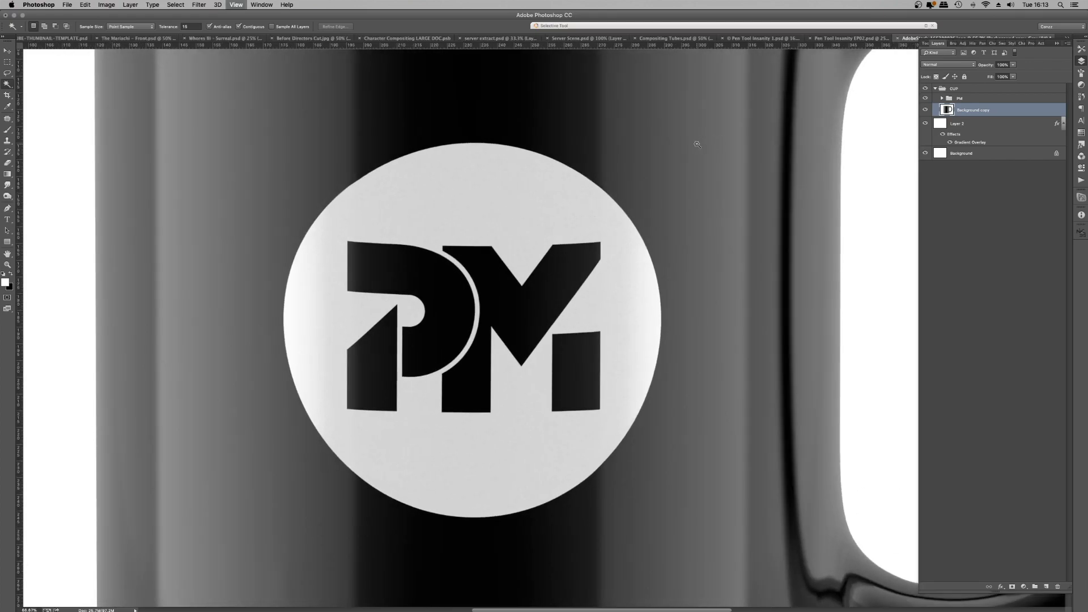
scroll(696, 146, up, 8)
key(super+minus)
key(super+minus)
key(super+minus)
key(super+minus)
key(super+minus)
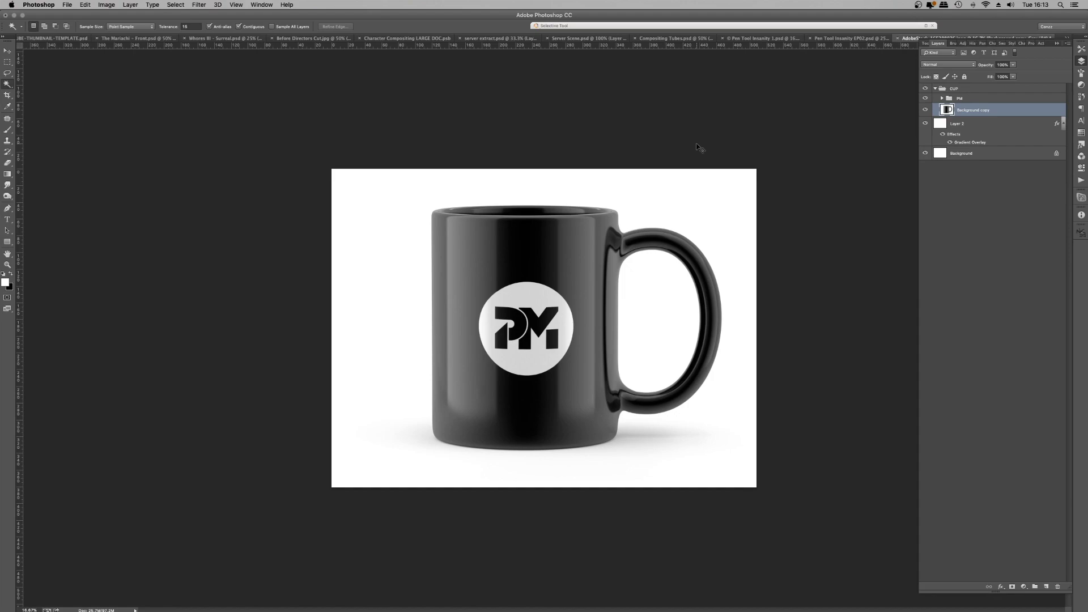
key(super+equal)
key(super+equal)
key(super+equal)
key(super+equal)
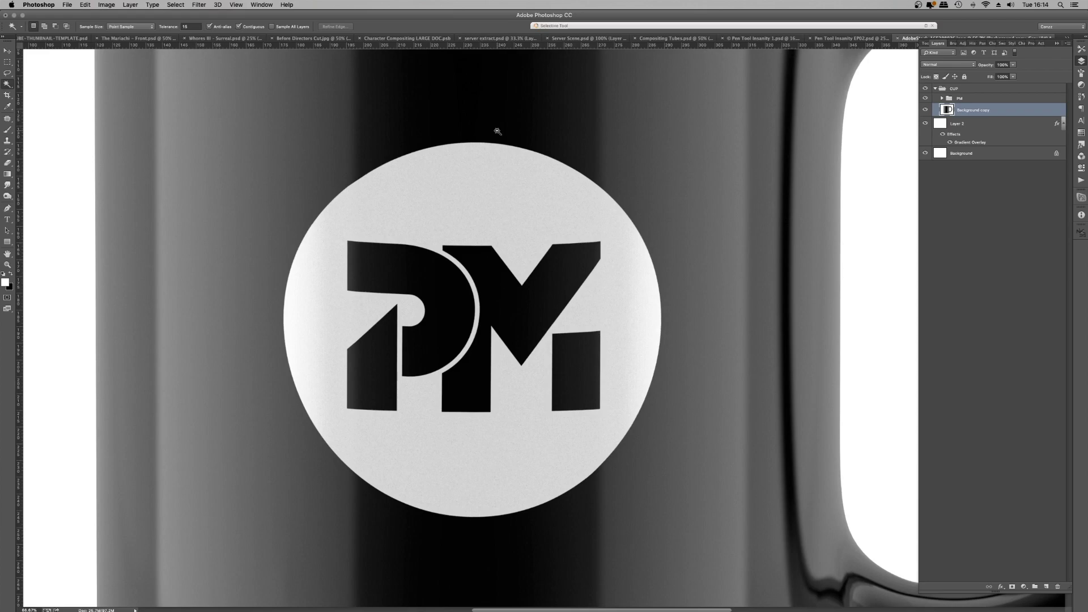
Step: Inspect the mug's upper rim and the edge where it meets the white background
drag(451, 102, 566, 459)
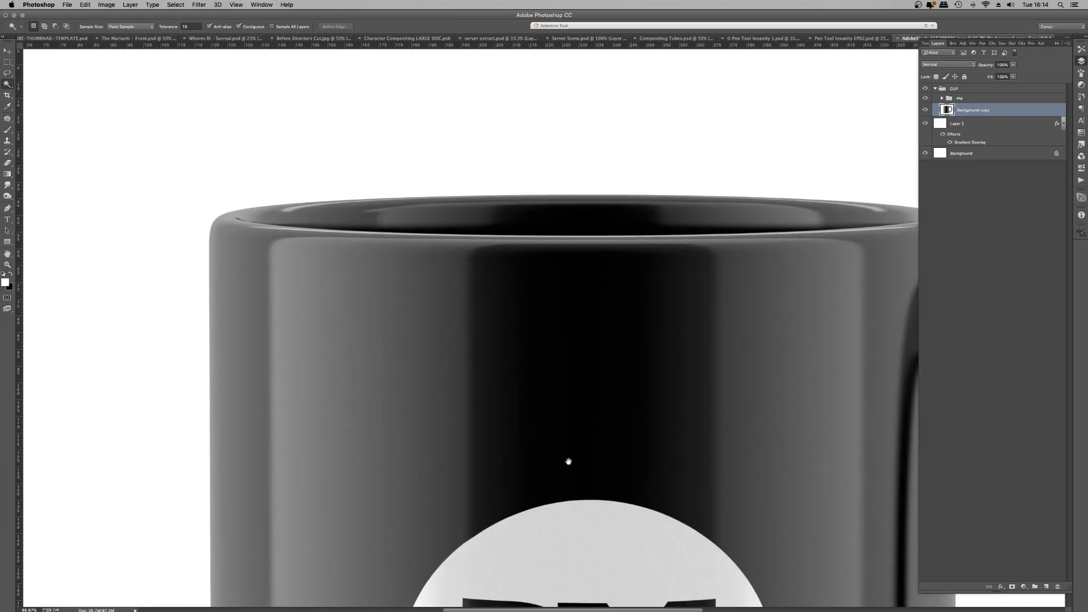
drag(669, 210, 633, 208)
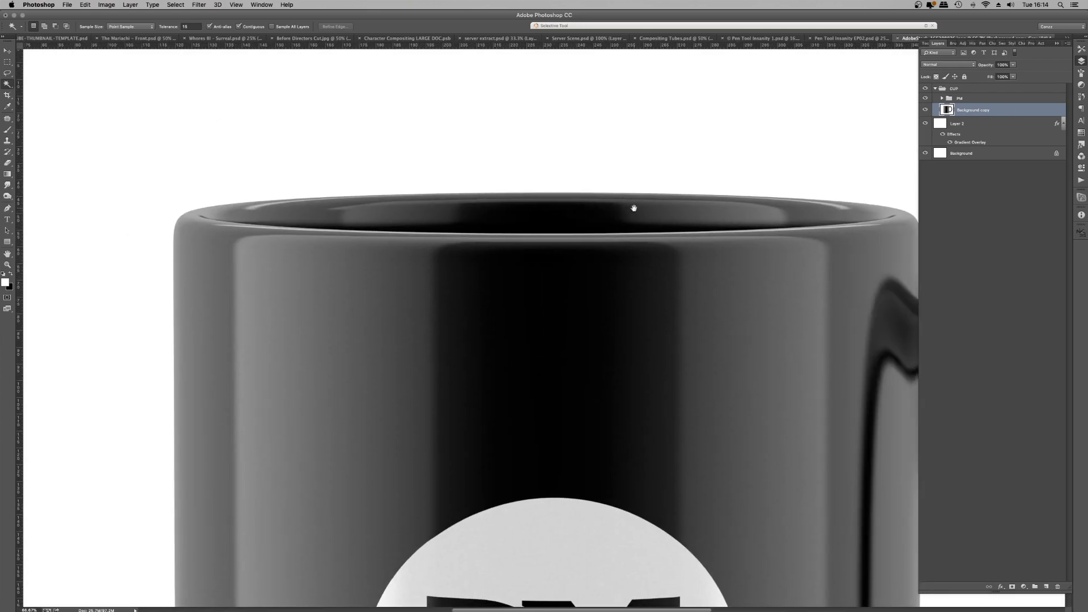
key(super+plus)
key(super+plus)
key(super+plus)
drag(517, 148, 549, 486)
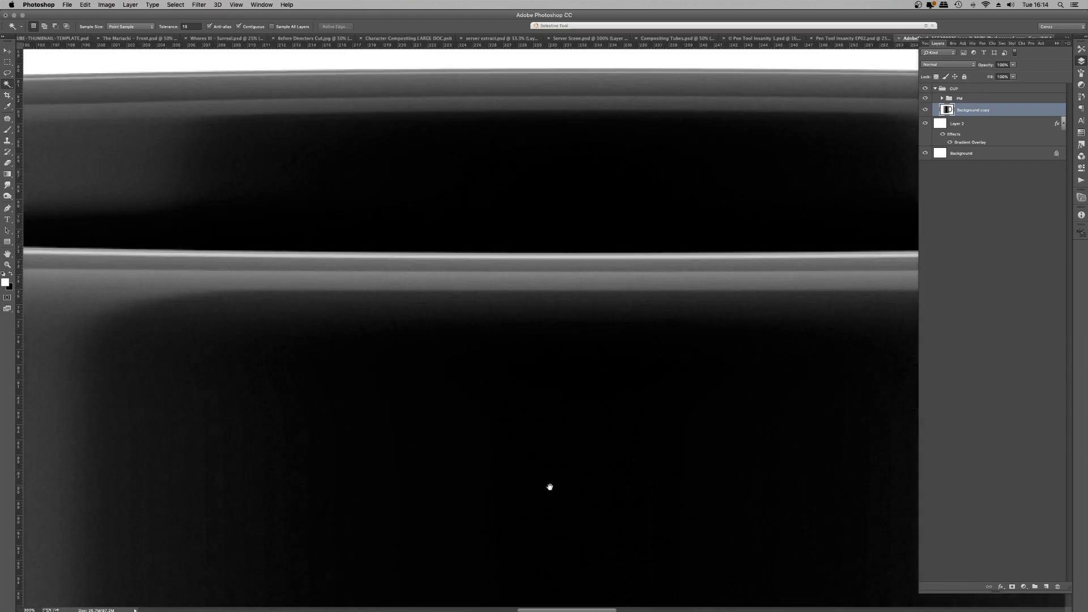
Step: Hide the Layers display to widen the canvas and examine the edge of the mug's upper rim
drag(532, 154, 533, 259)
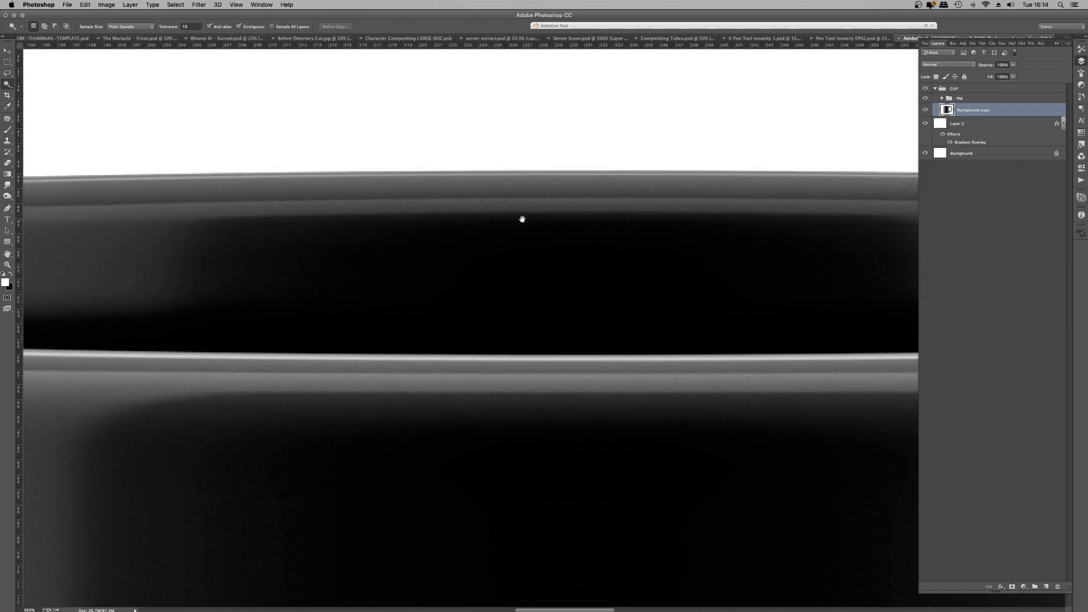
drag(513, 219, 416, 275)
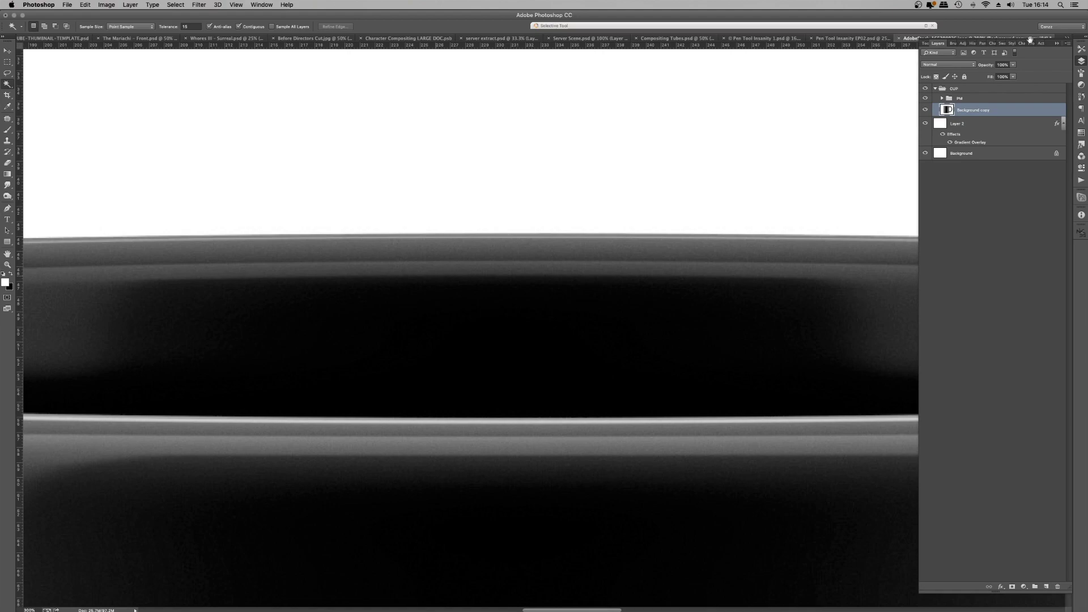
click(1057, 43)
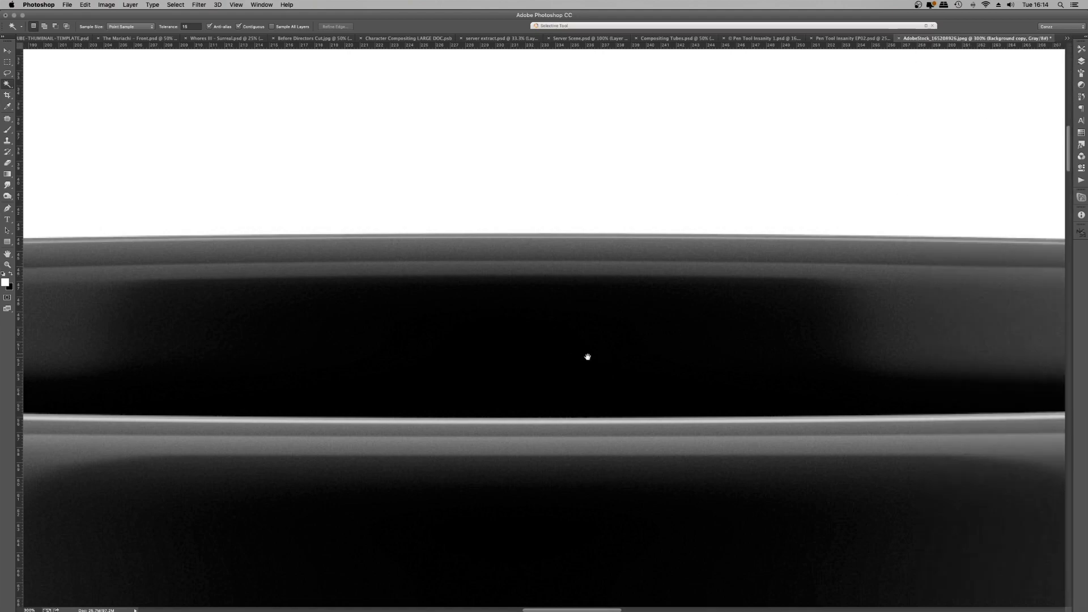
drag(583, 357, 743, 355)
key(super+equal)
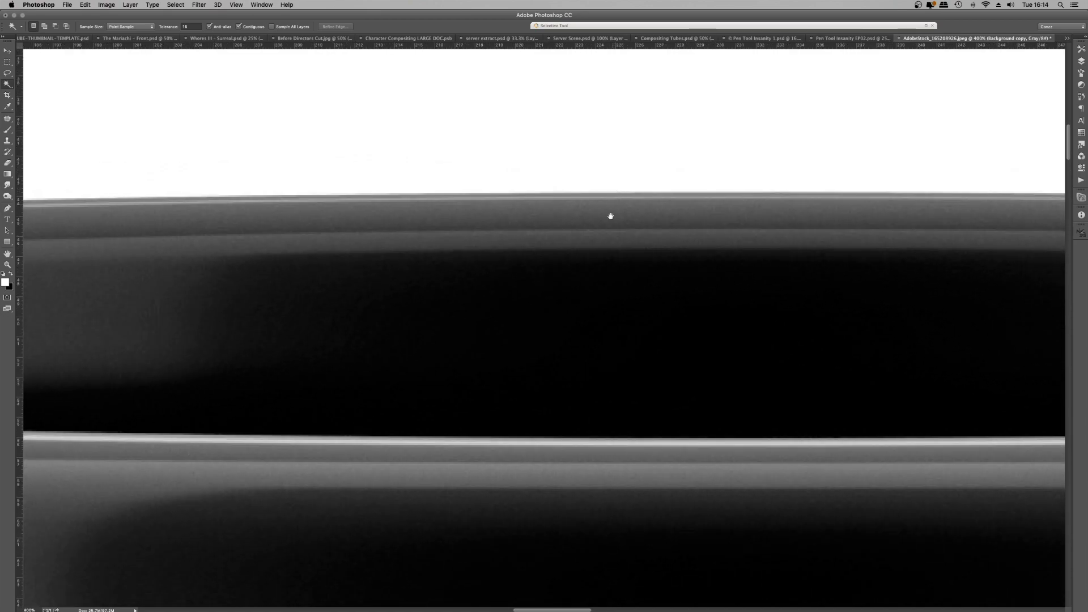
drag(568, 256, 508, 215)
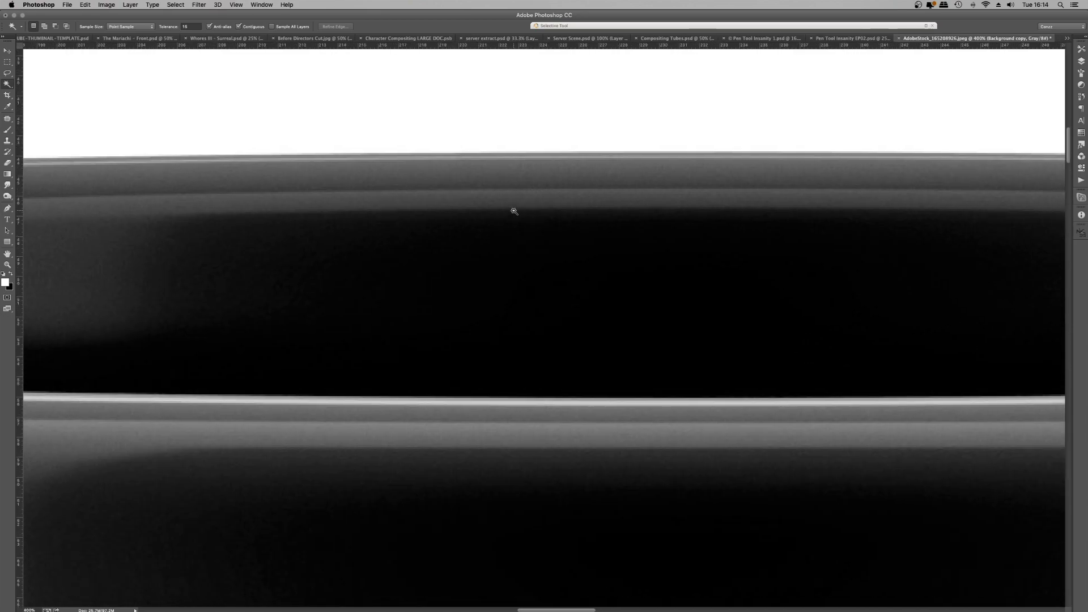
Step: Start a Pen tool path just inside the mug's upper rim edge, placing the first two anchors from the centre leftwards
key(p)
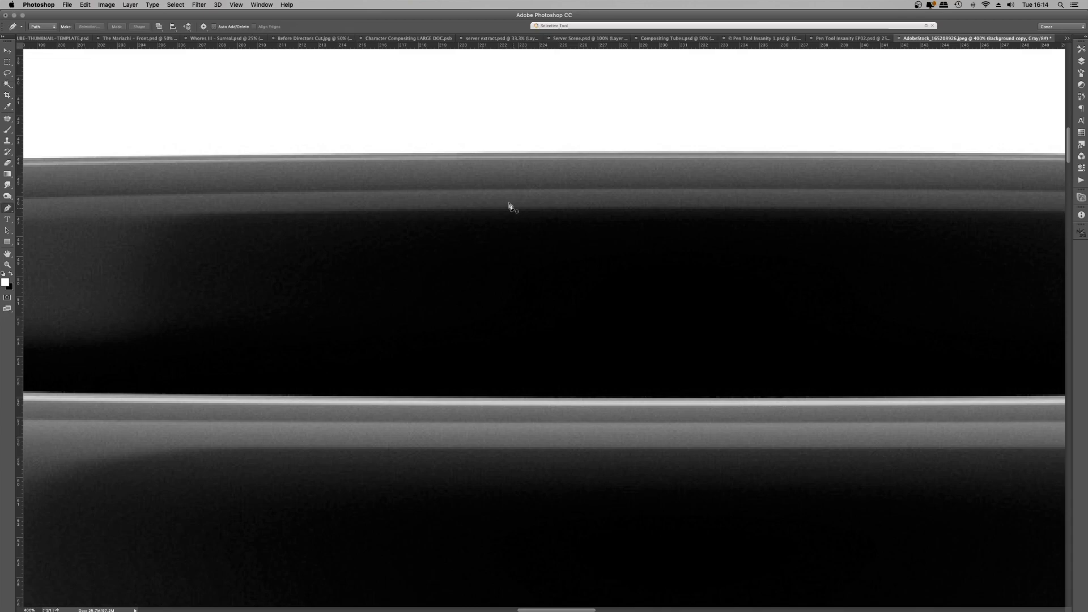
drag(502, 187, 550, 371)
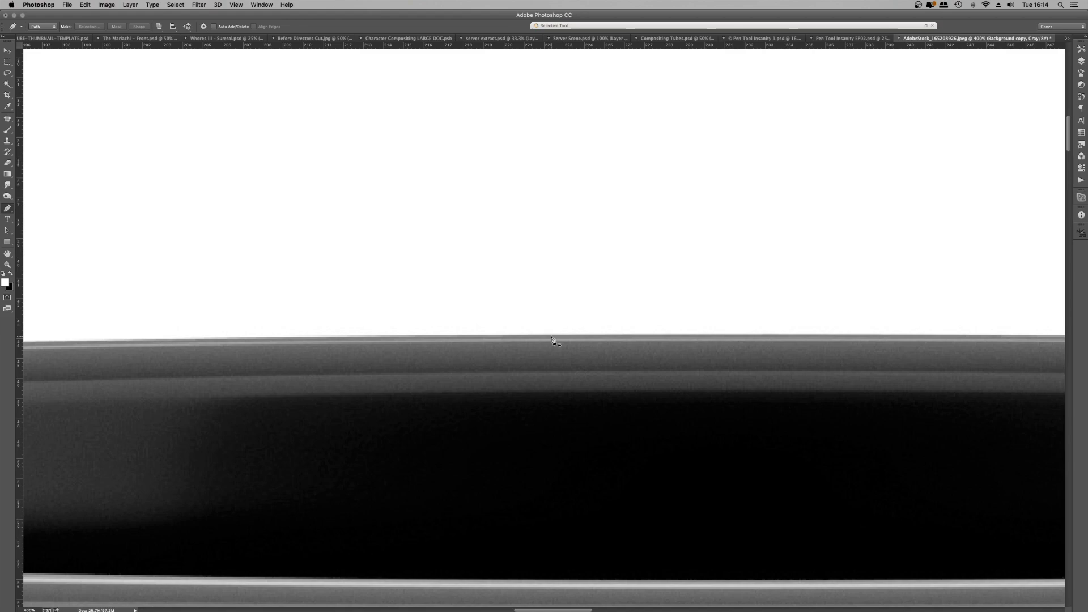
click(550, 339)
drag(394, 339, 543, 202)
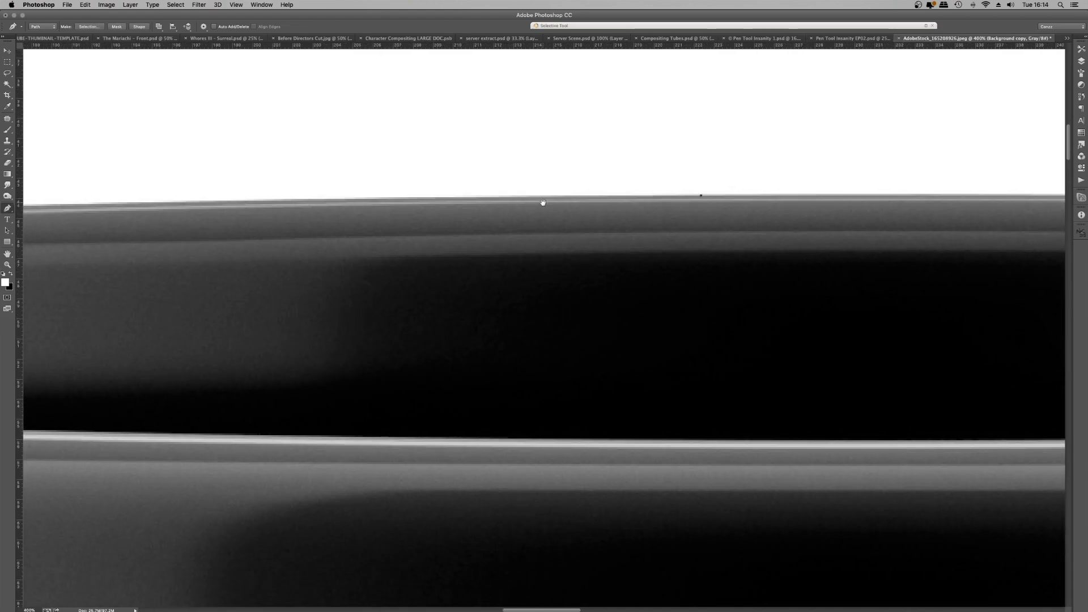
click(378, 199)
Step: Add a curved anchor further left on the rim and adjust its handles to follow the edge
drag(271, 201, 663, 220)
drag(297, 207, 231, 211)
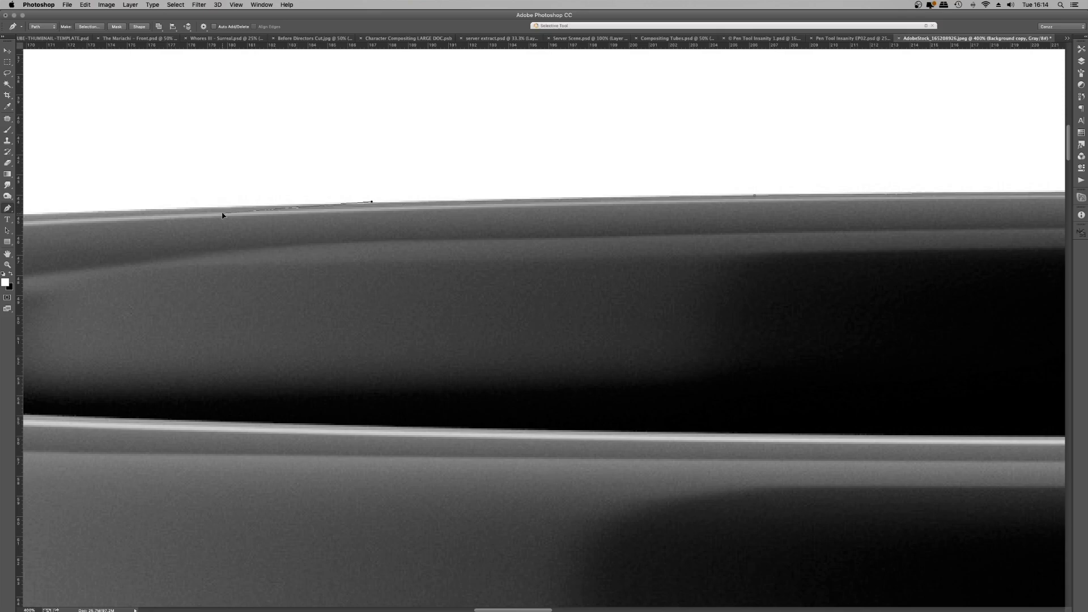
click(296, 208)
drag(298, 207, 303, 207)
mouse_move(376, 201)
mouse_down()
mouse_move(386, 203)
mouse_move(375, 204)
mouse_up()
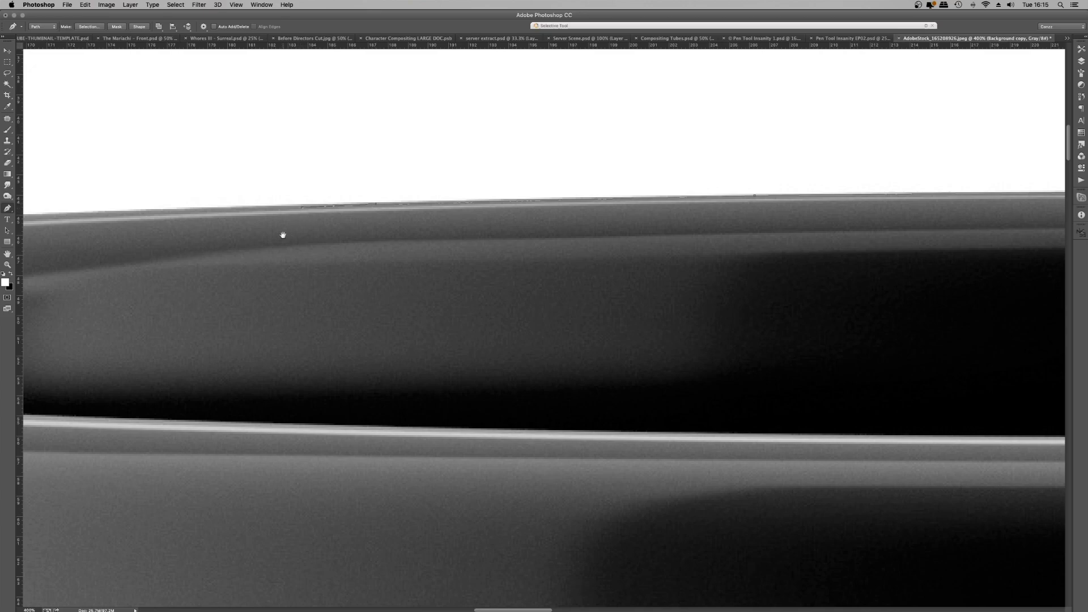
Step: Extend the path leftwards along the thin upper rim with further anchors just inside the edge
drag(286, 236, 538, 198)
click(542, 198)
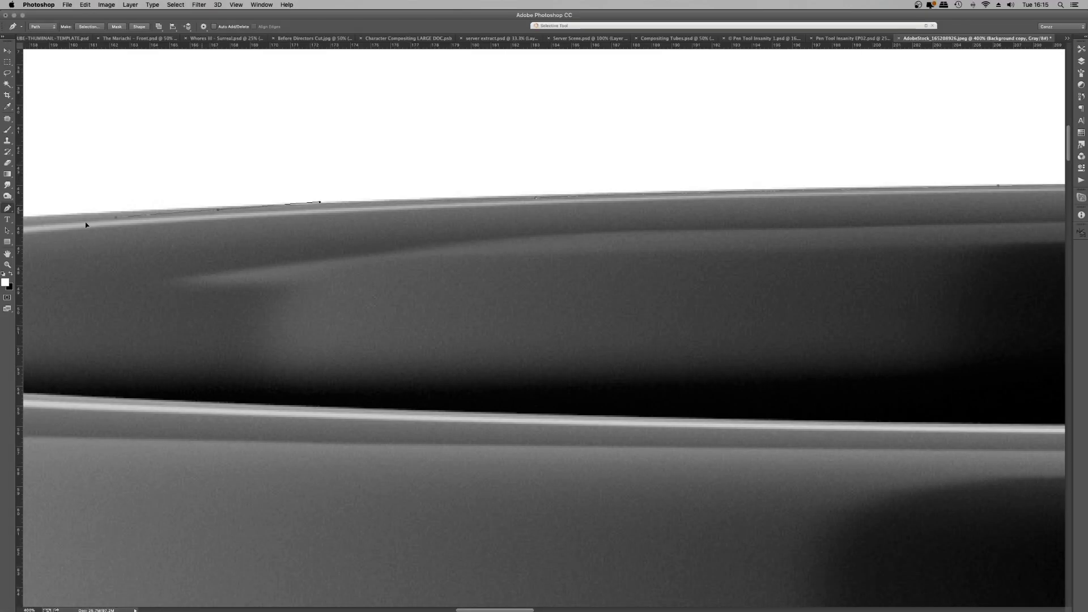
drag(66, 219, 66, 216)
scroll(217, 214, left, 10)
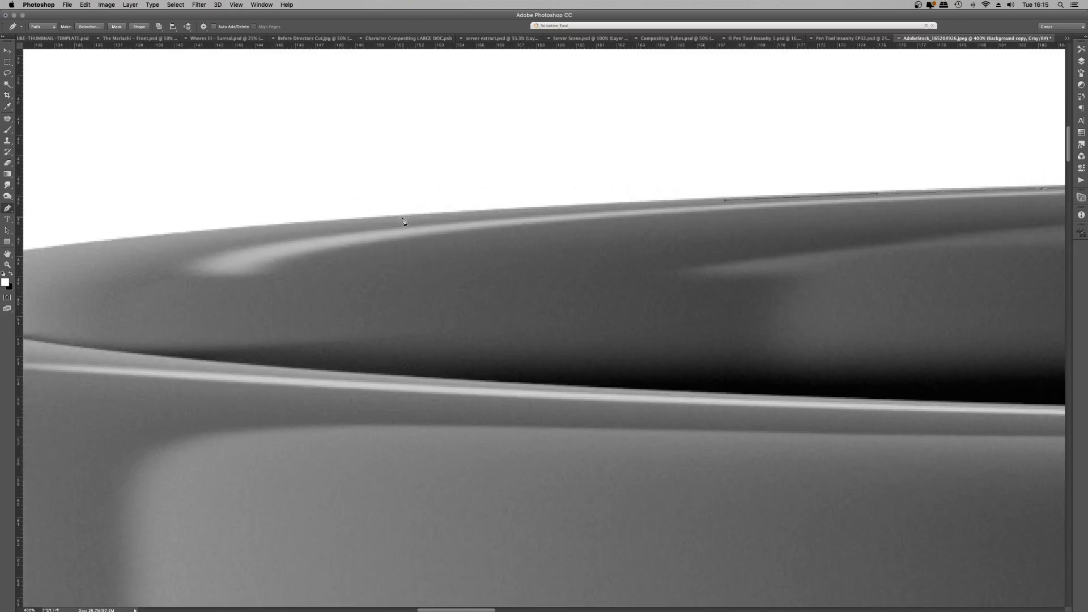
Step: Undo the trial anchor and place a curved anchor on the rim edge above the bright reflection near its left end
click(403, 221)
key(super+z)
scroll(575, 211, left, 5)
scroll(576, 210, down, 2)
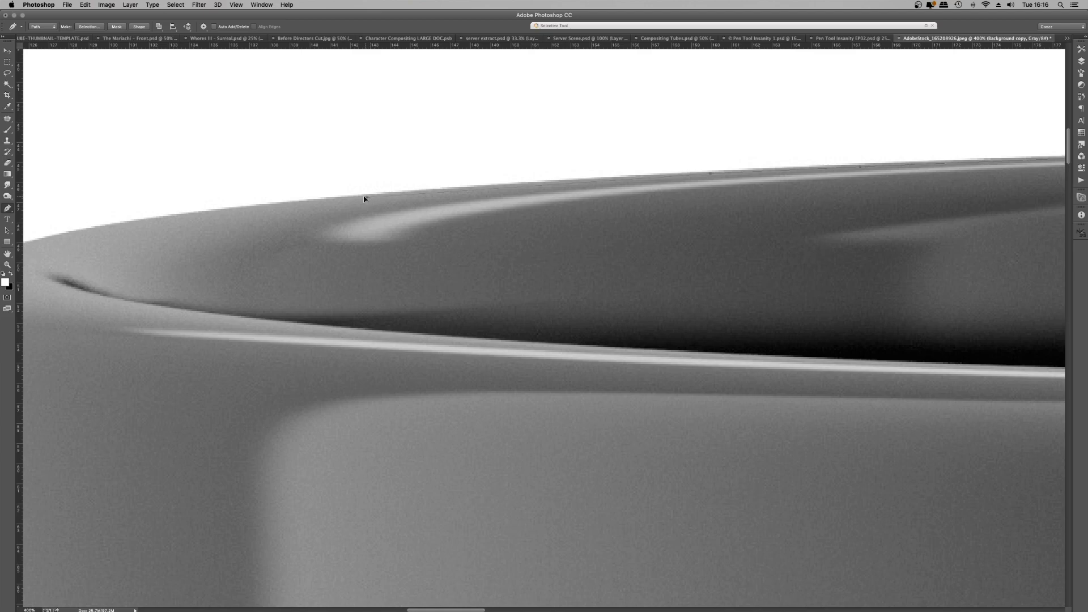
drag(366, 200, 322, 215)
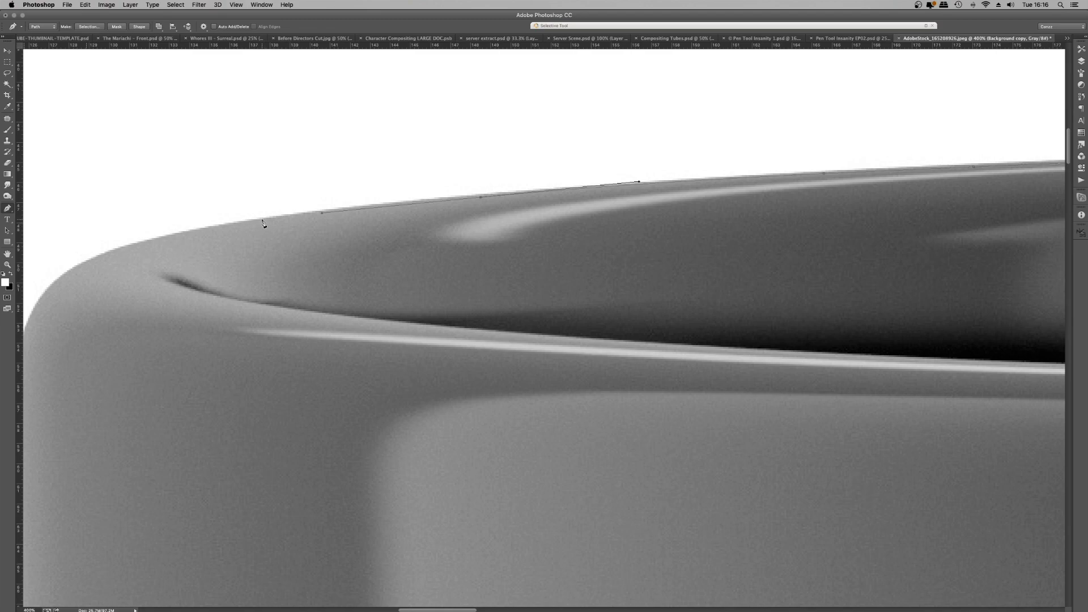
Step: Undo the poorly fitting curves near the rim's left end and replace them with anchors that follow the edge closely
drag(263, 223, 153, 235)
key(super+z)
click(406, 205)
drag(407, 204, 463, 288)
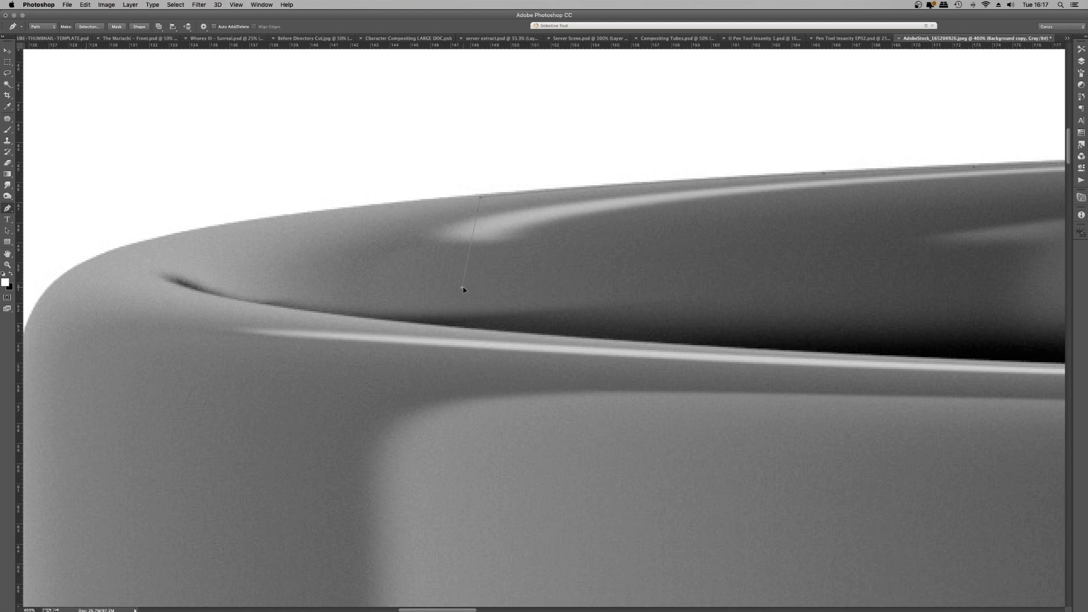
click(349, 210)
key(super+z)
click(407, 203)
drag(349, 210, 347, 209)
Step: Pull a curve handle on the rim's left section away from the edge and realign it with the rim
scroll(348, 212, right, 5)
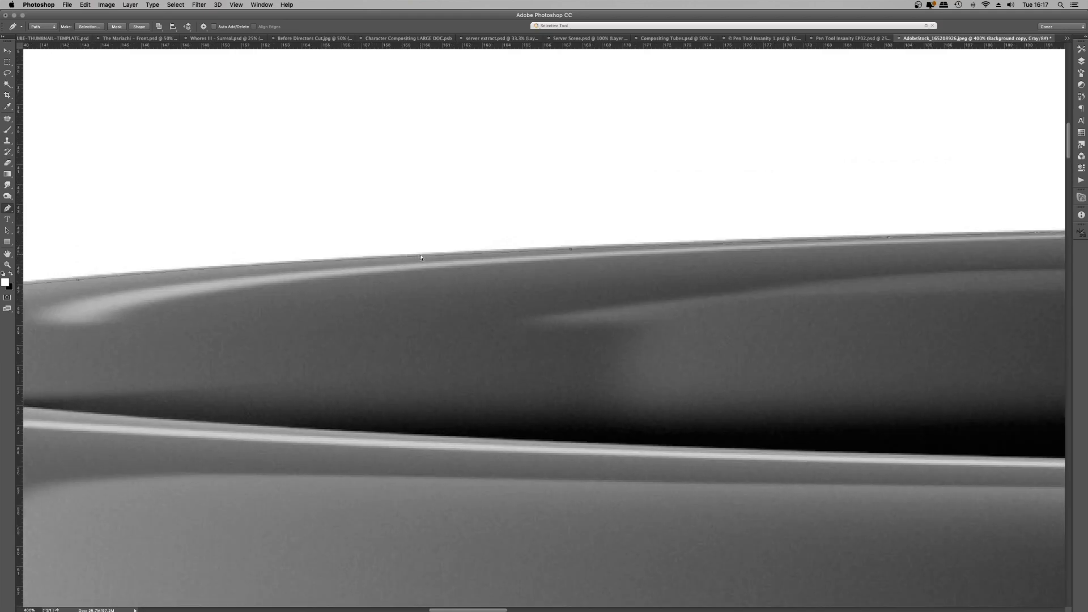
super+click(421, 258)
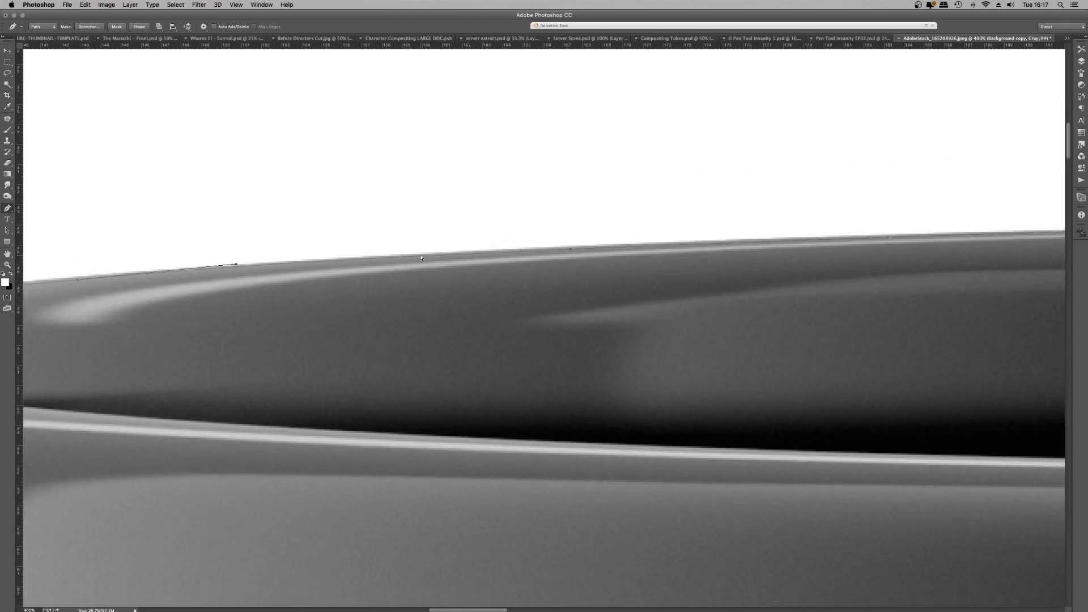
click(569, 249)
mouse_move(718, 245)
mouse_down()
mouse_move(722, 182)
mouse_move(734, 240)
mouse_up()
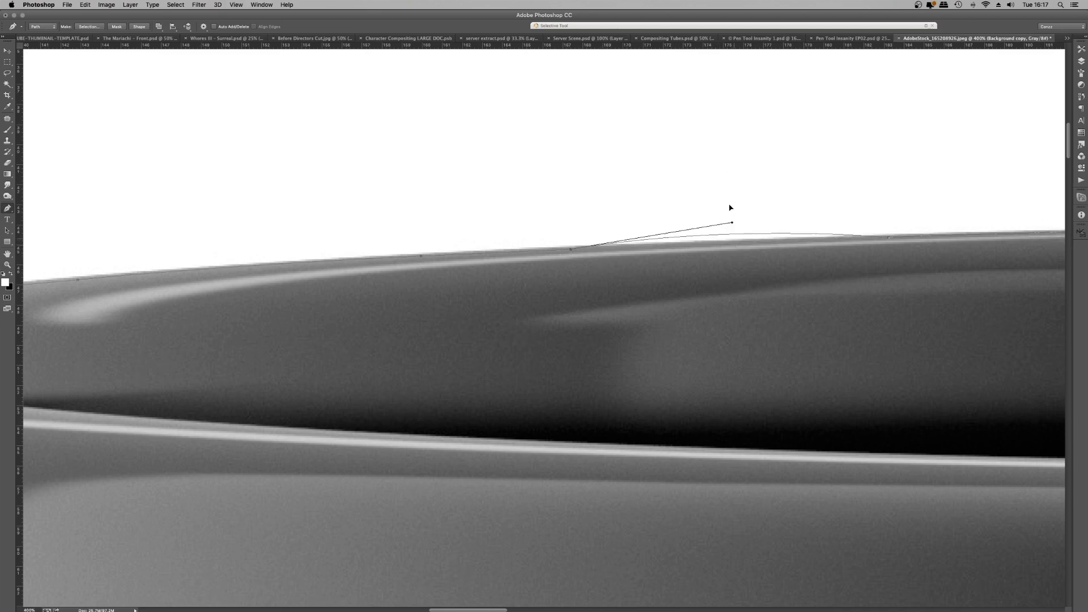
drag(730, 207, 722, 243)
Step: Trace around the mug's rounded upper-left corner with curved anchors and continue straight down the start of its left side
drag(297, 296, 928, 219)
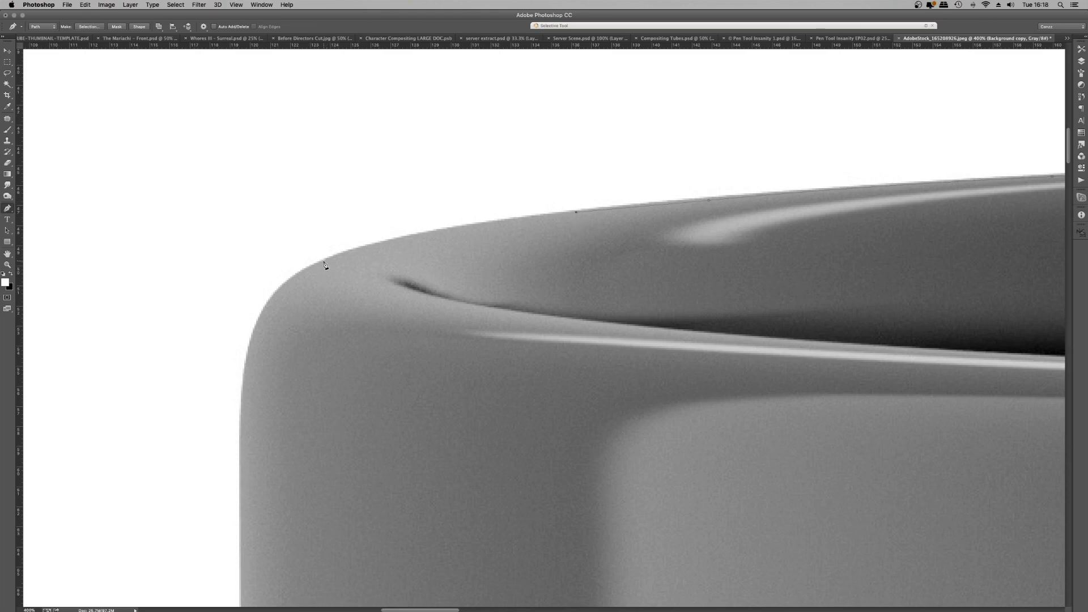
drag(324, 264, 241, 295)
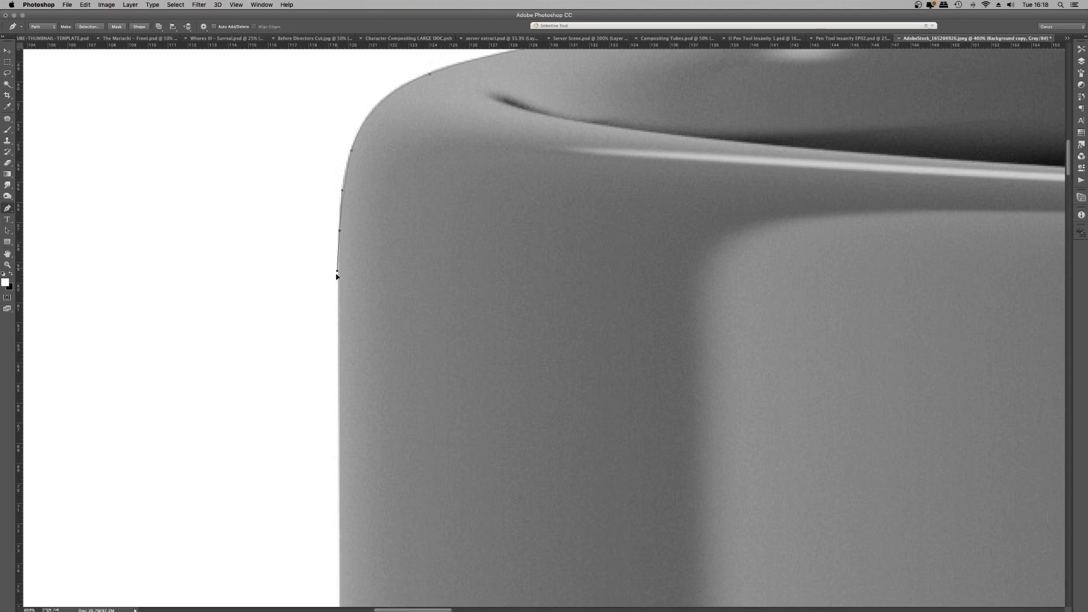
alt+click(340, 232)
click(340, 362)
Step: Continue the path down the upper part of the mug's left side with three anchors placed just inside the edge
drag(340, 388, 345, 287)
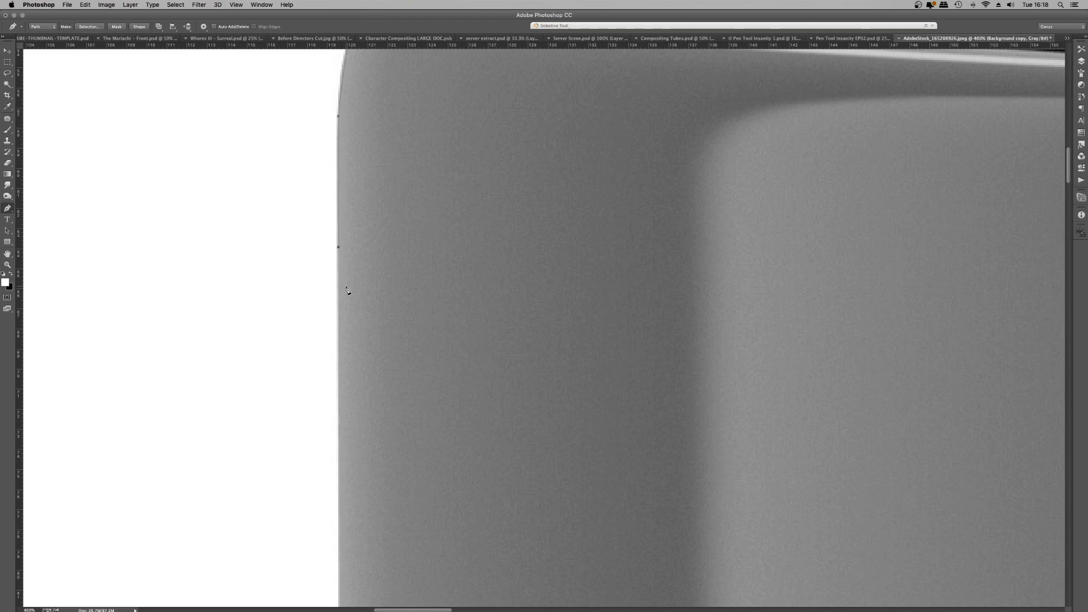
key(super+plus)
key(super+plus)
drag(342, 314, 594, 296)
key(c)
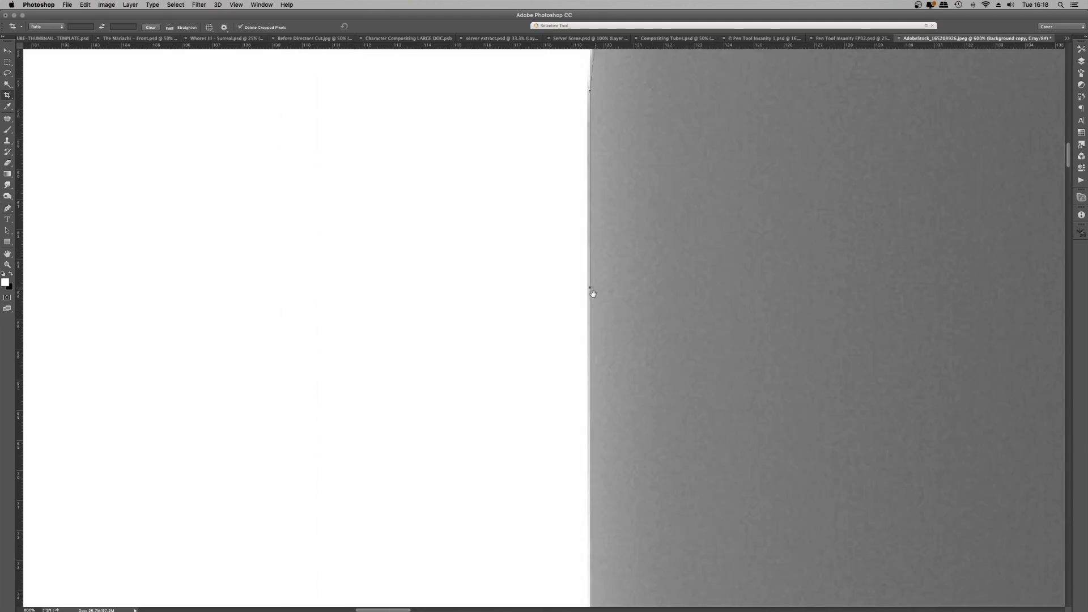
key(p)
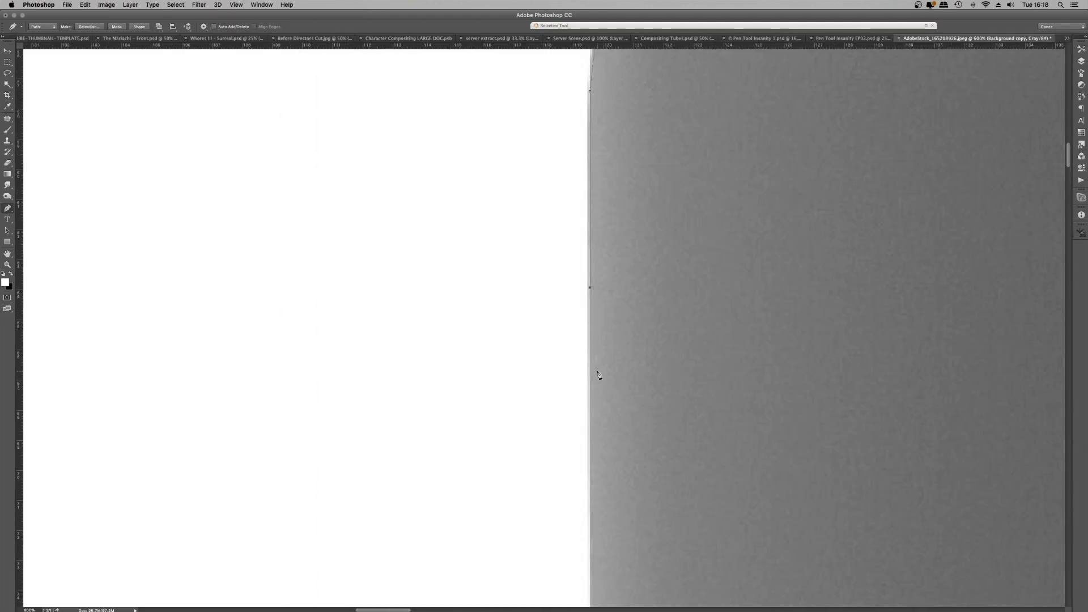
click(591, 412)
drag(604, 482, 515, 223)
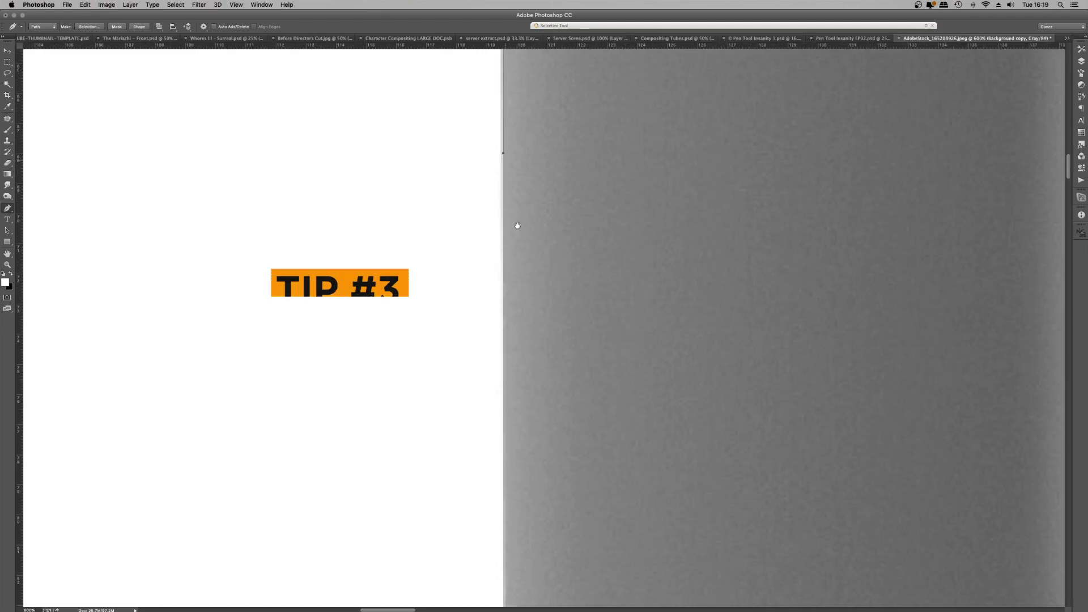
click(504, 418)
drag(529, 483, 493, 218)
click(470, 480)
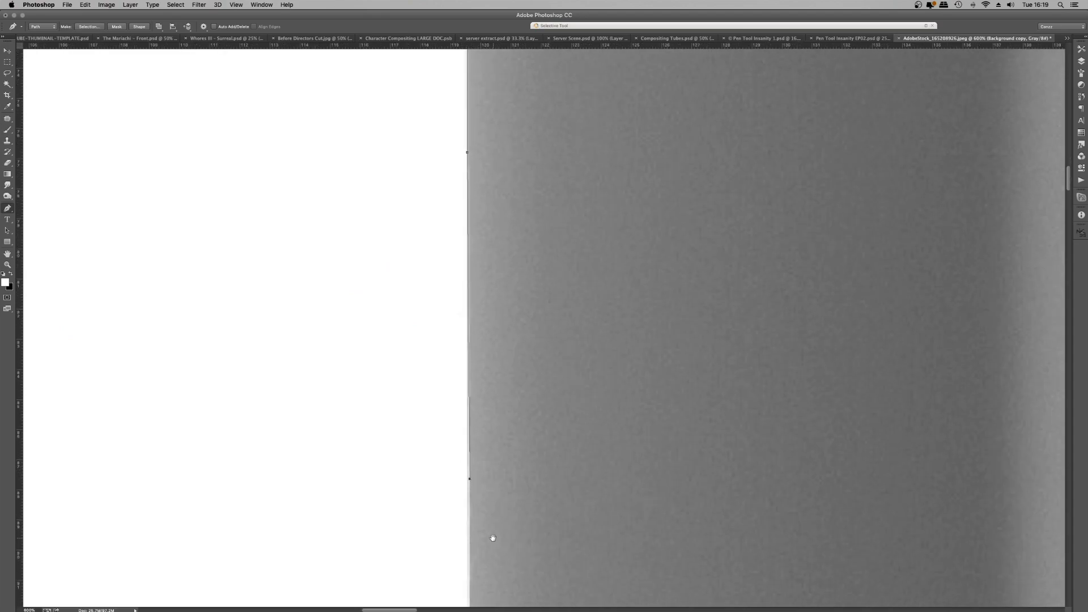
drag(493, 538, 447, 525)
drag(471, 221, 507, 189)
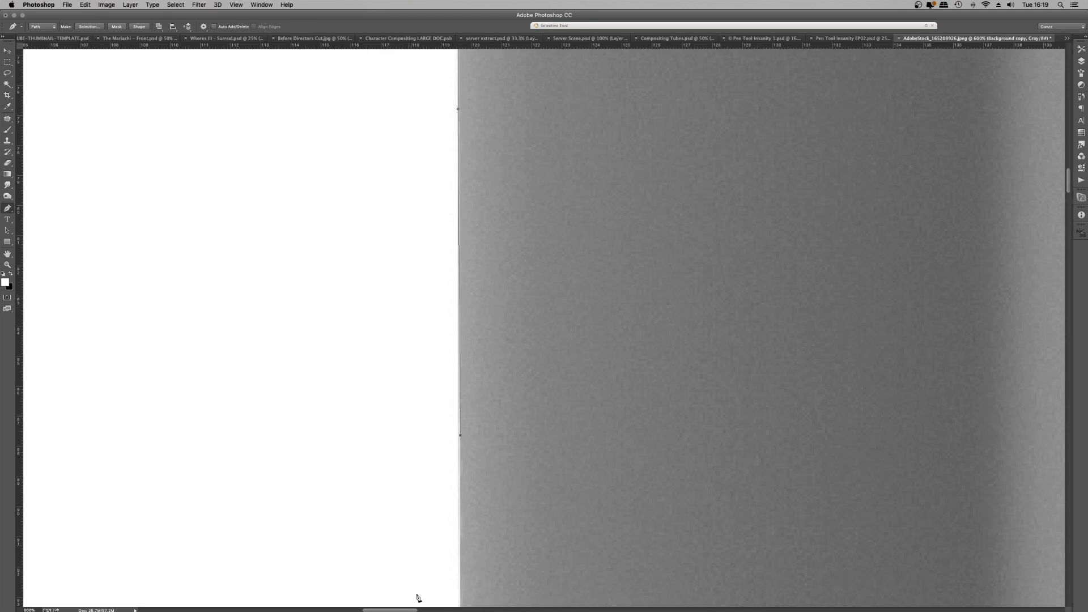
Step: Add three more straight-segment anchors further down the mug's left side, keeping the path inside the light fringe
drag(553, 444, 539, 264)
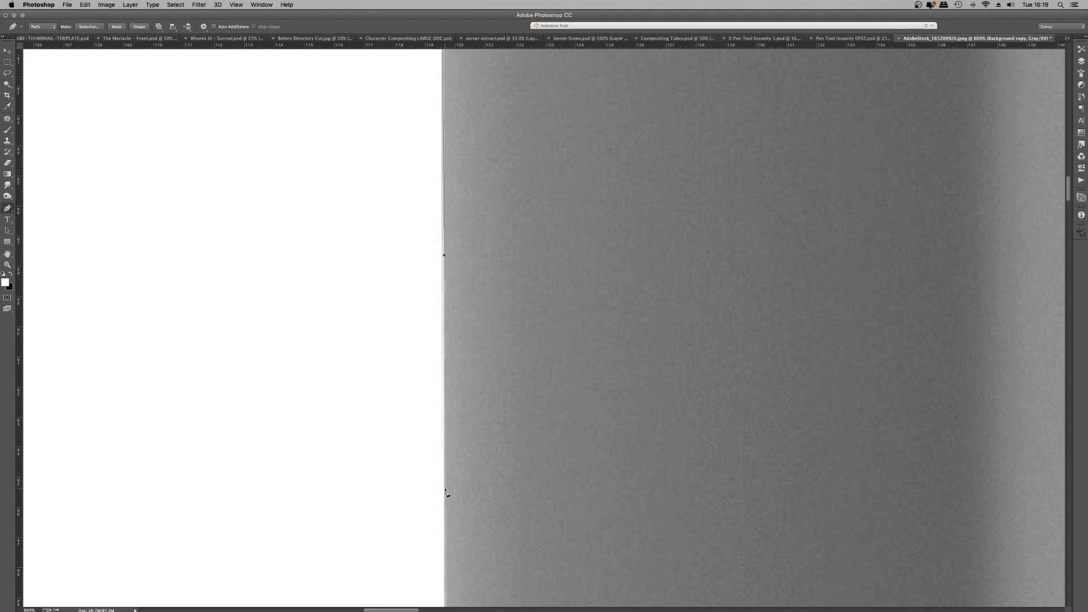
click(444, 491)
drag(444, 489, 446, 498)
scroll(447, 500, down, 5)
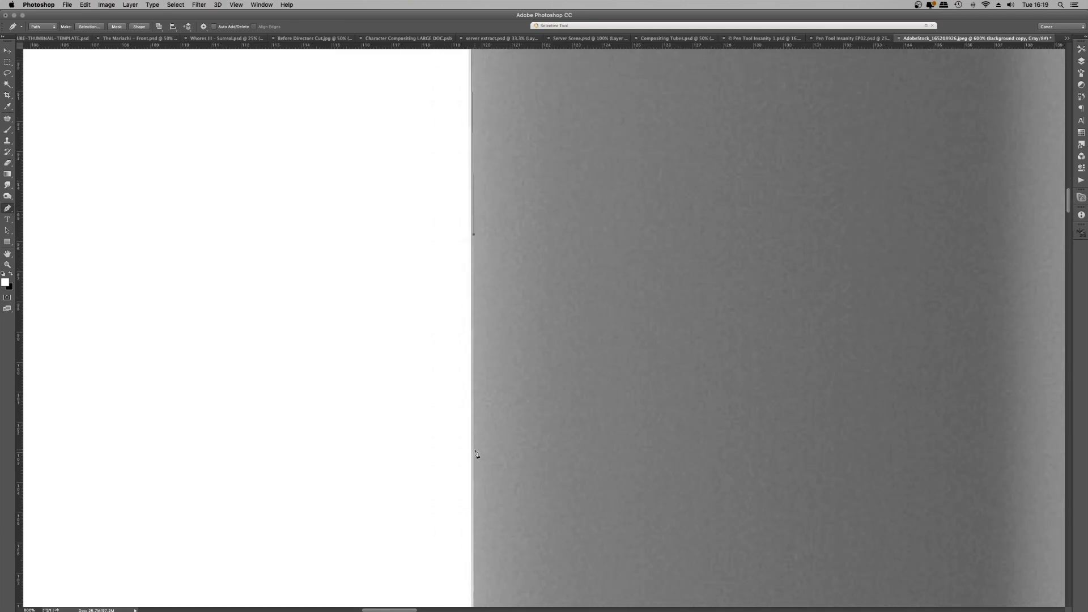
click(475, 451)
drag(475, 452, 473, 455)
drag(486, 513, 508, 206)
click(496, 460)
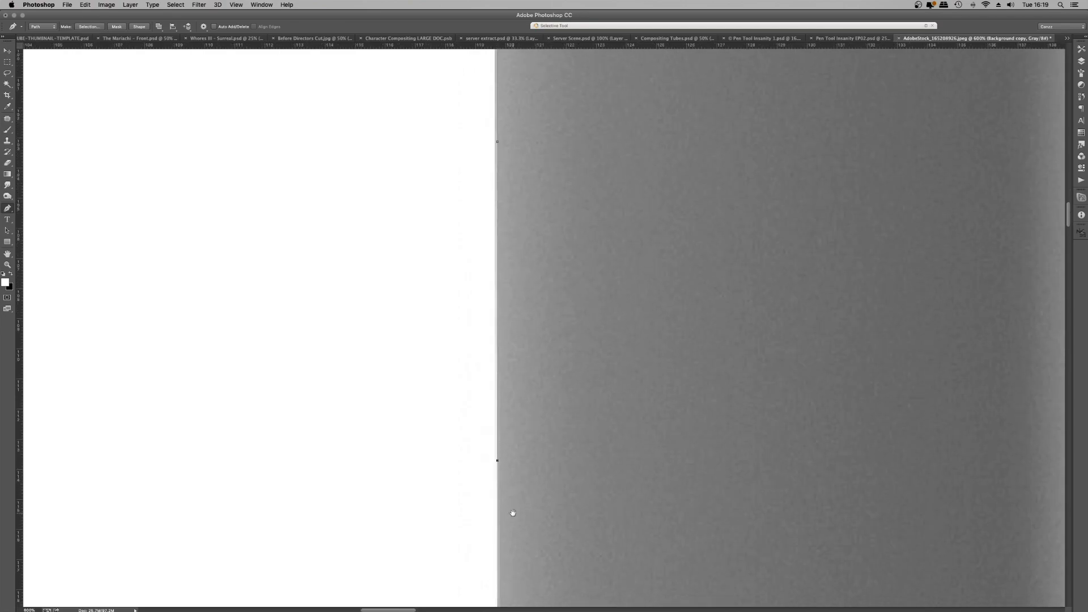
Step: Extend the path through the middle of the mug's left side with four more anchors just inside the edge
scroll(513, 513, right, 2)
scroll(463, 470, right, 2)
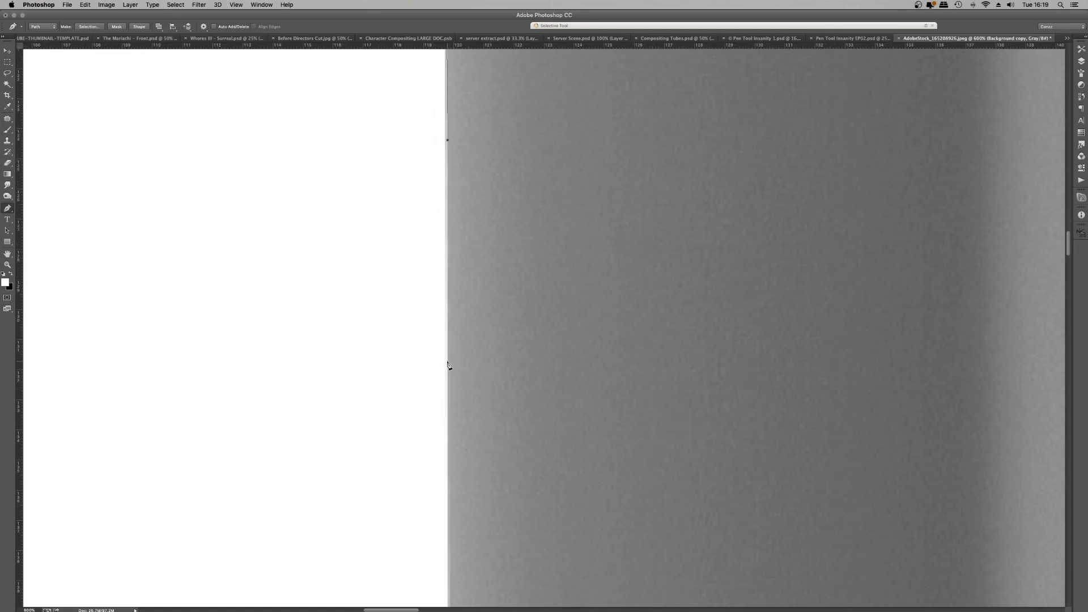
click(447, 363)
scroll(509, 448, right, 2)
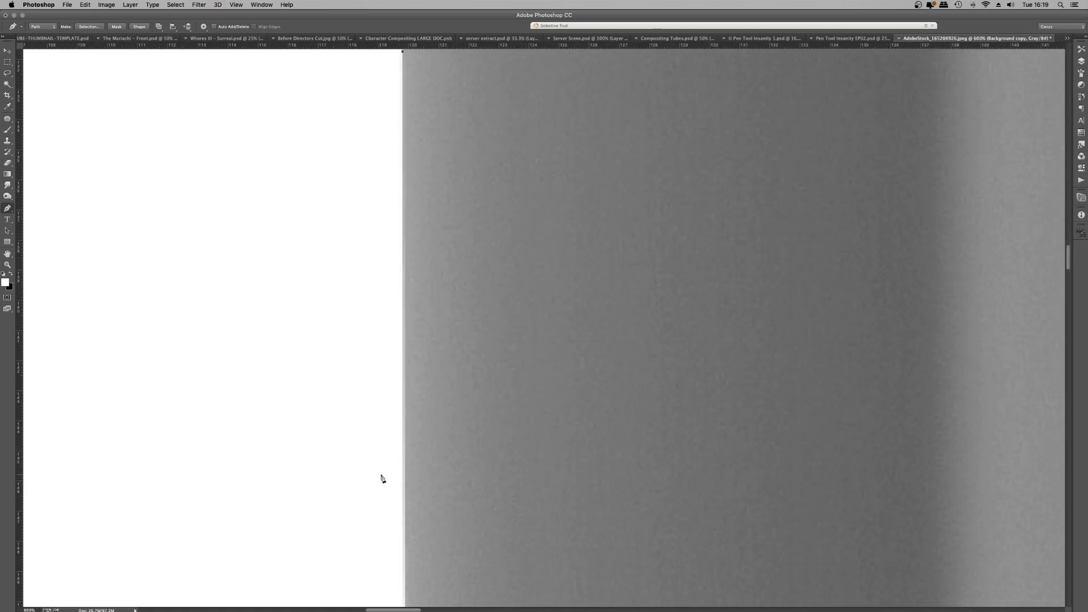
click(406, 478)
scroll(425, 199, down, 2)
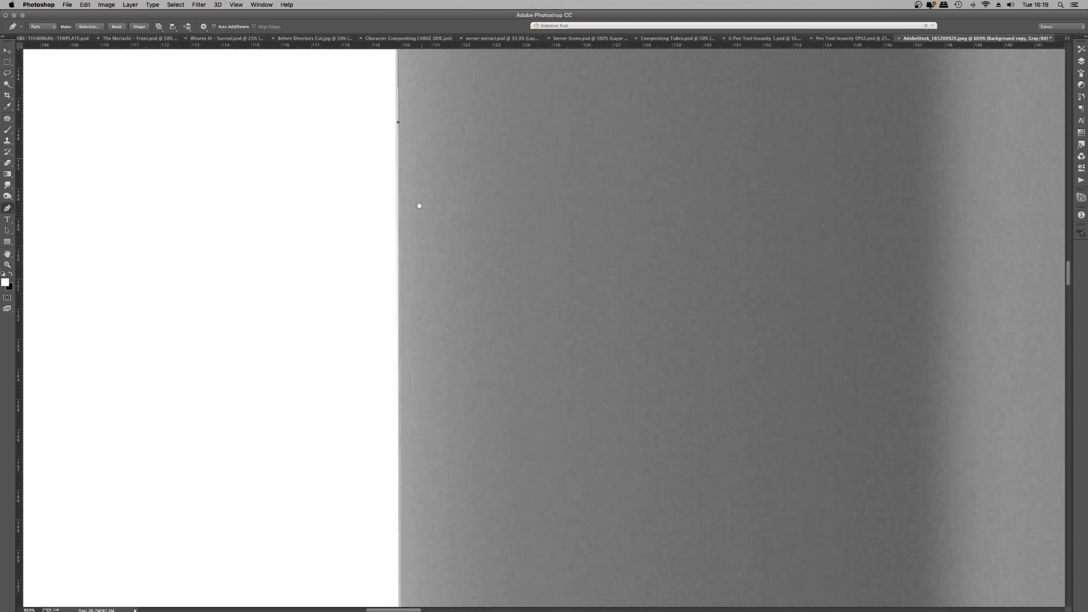
click(399, 452)
drag(423, 512, 425, 208)
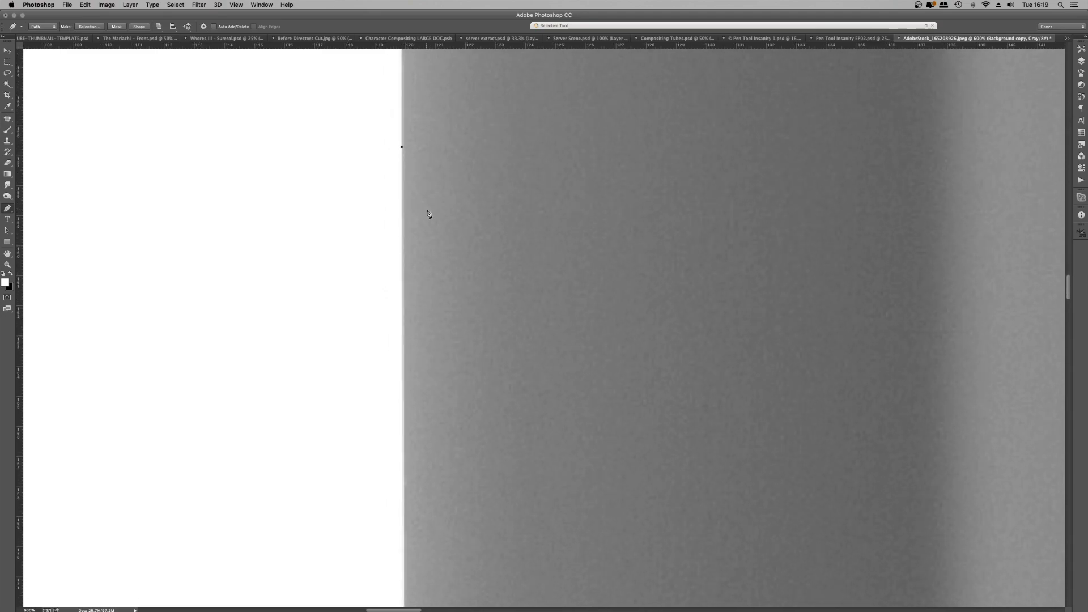
drag(465, 254, 420, 174)
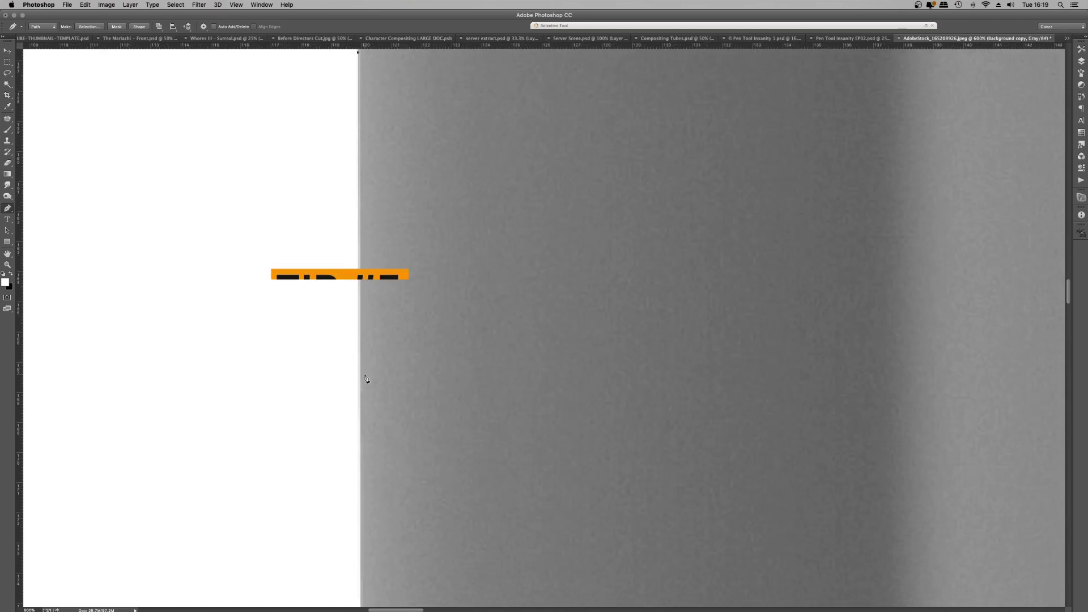
drag(445, 242, 445, 315)
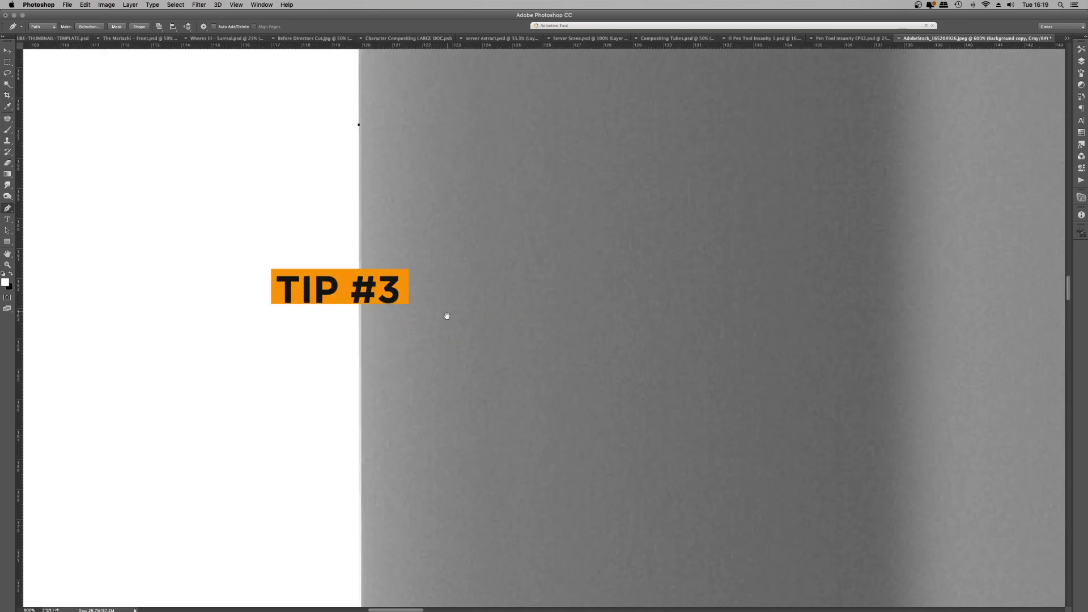
click(361, 393)
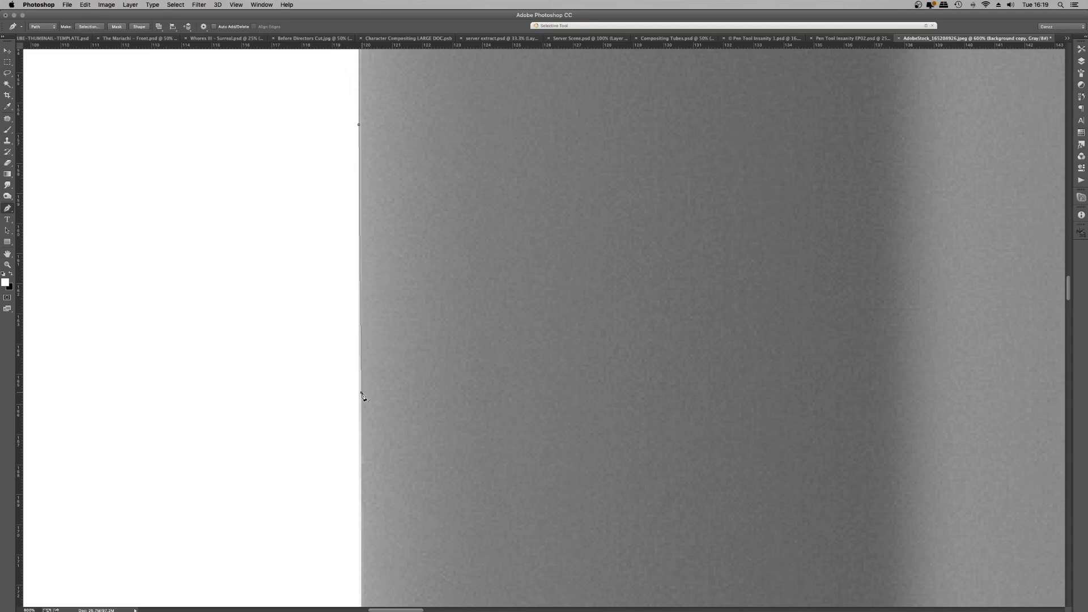
scroll(357, 476, down, 5)
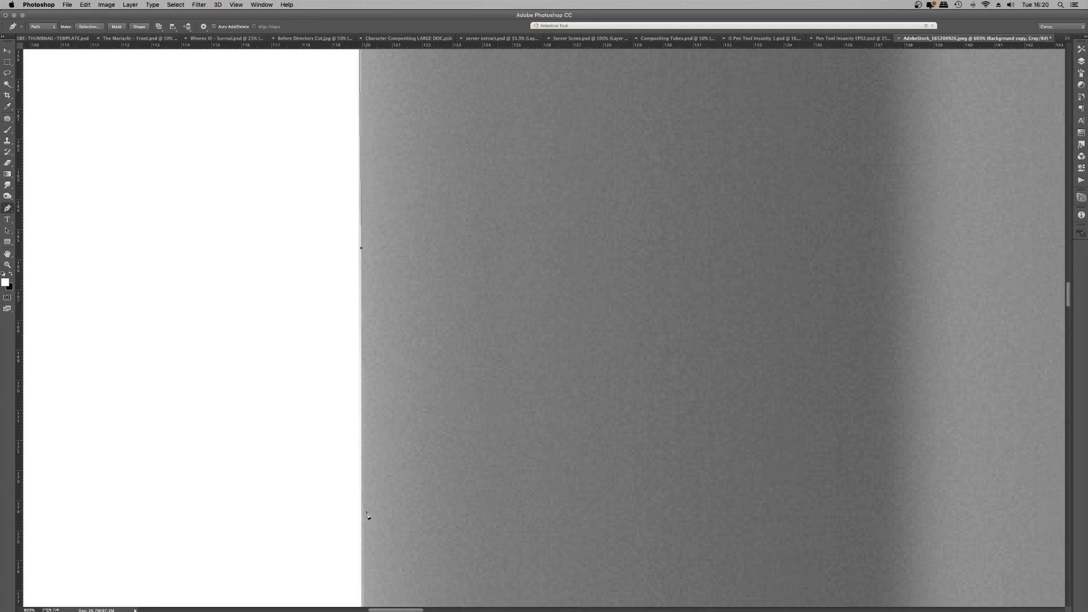
Step: Continue the path down the lower half of the mug's left side with three anchors just inside the edge
click(361, 563)
scroll(441, 277, down, 2)
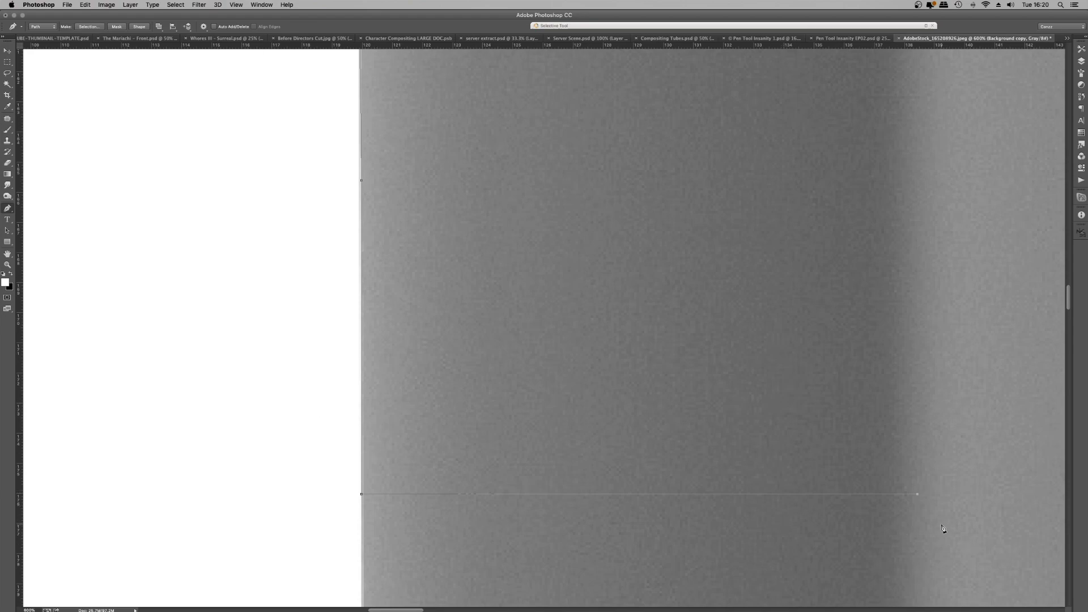
scroll(716, 393, down, 3)
scroll(589, 373, down, 3)
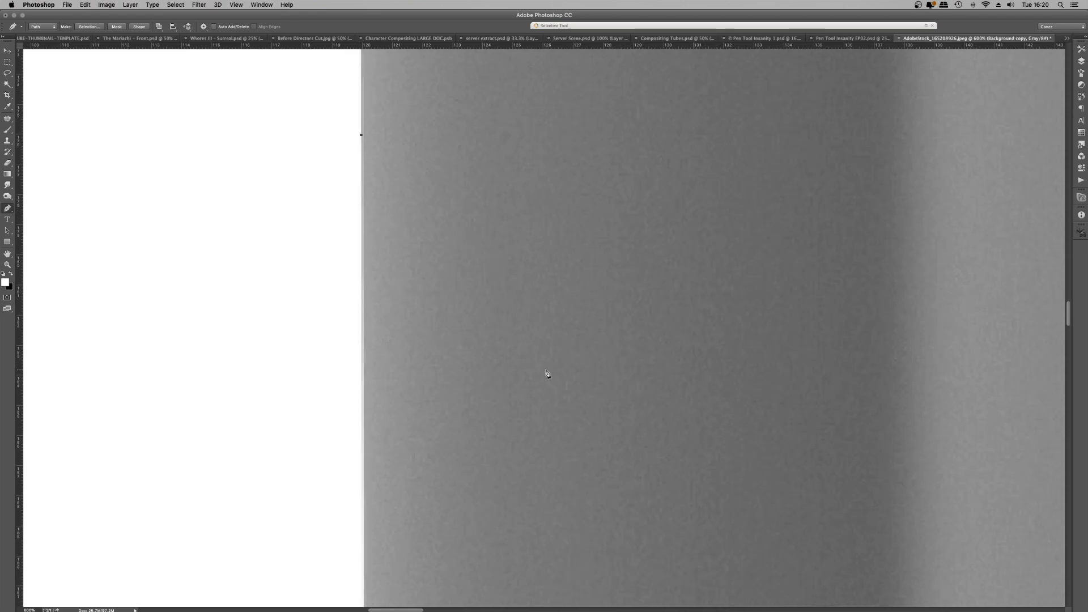
click(363, 471)
drag(401, 509, 374, 333)
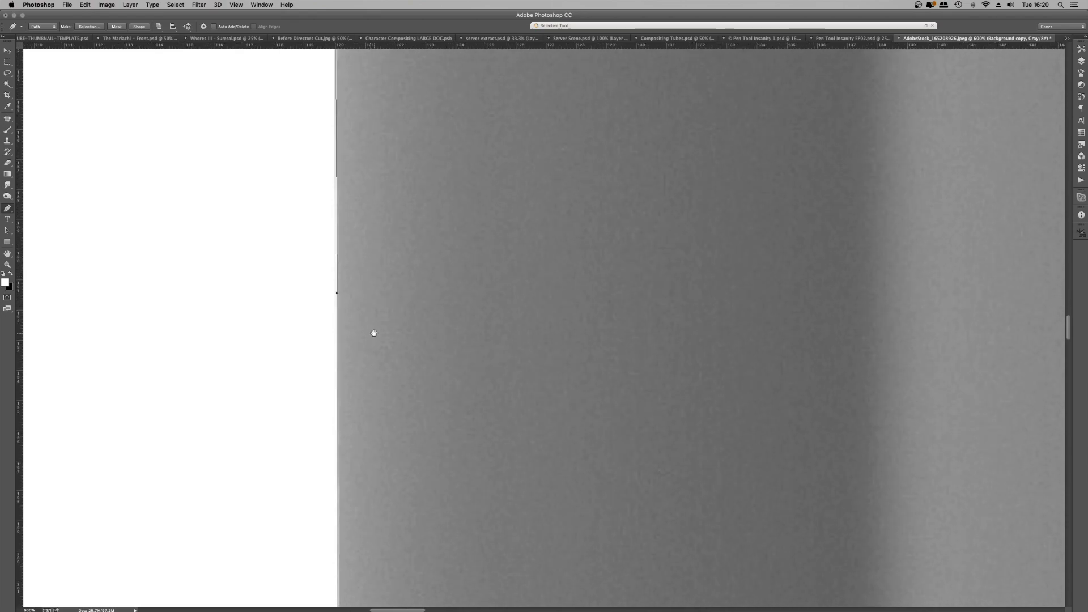
drag(337, 294, 337, 180)
click(338, 588)
drag(412, 573, 363, 44)
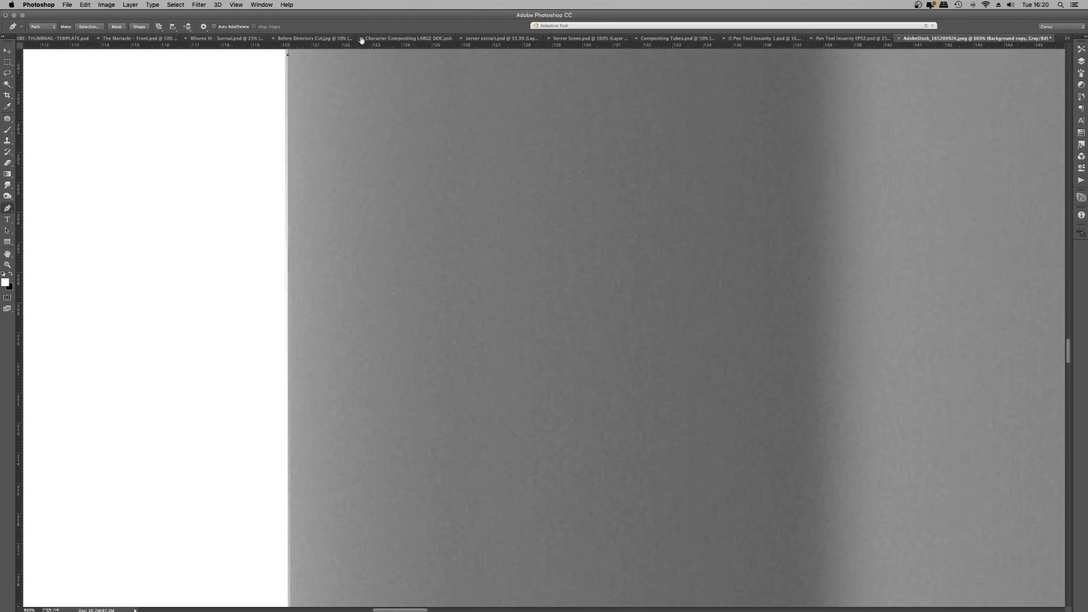
Step: Place three more anchors further down the mug's left side, keeping the path inside the light fringe
click(290, 564)
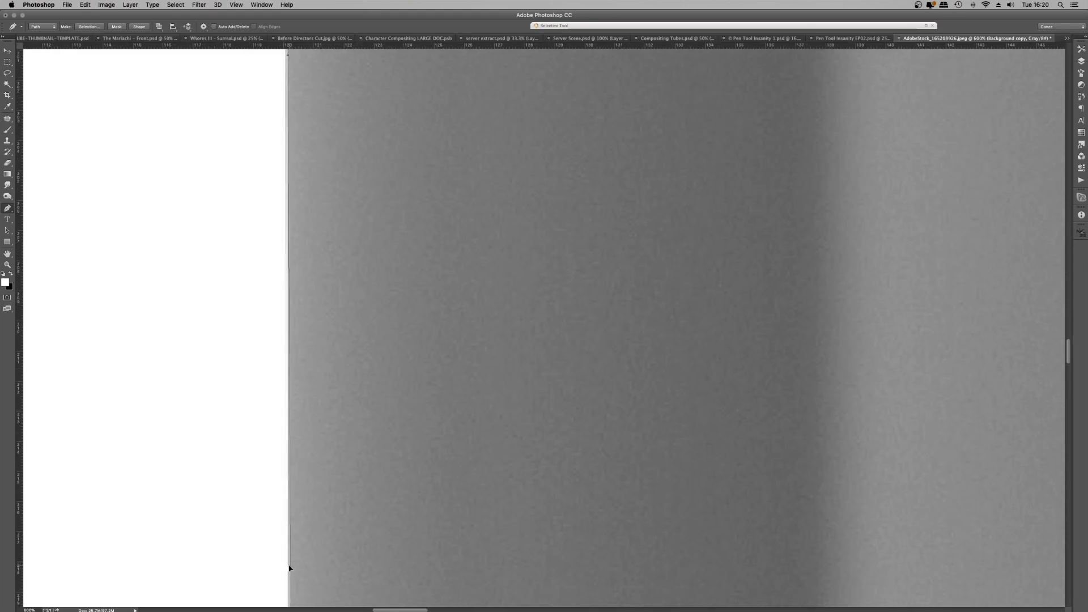
drag(314, 566, 469, 64)
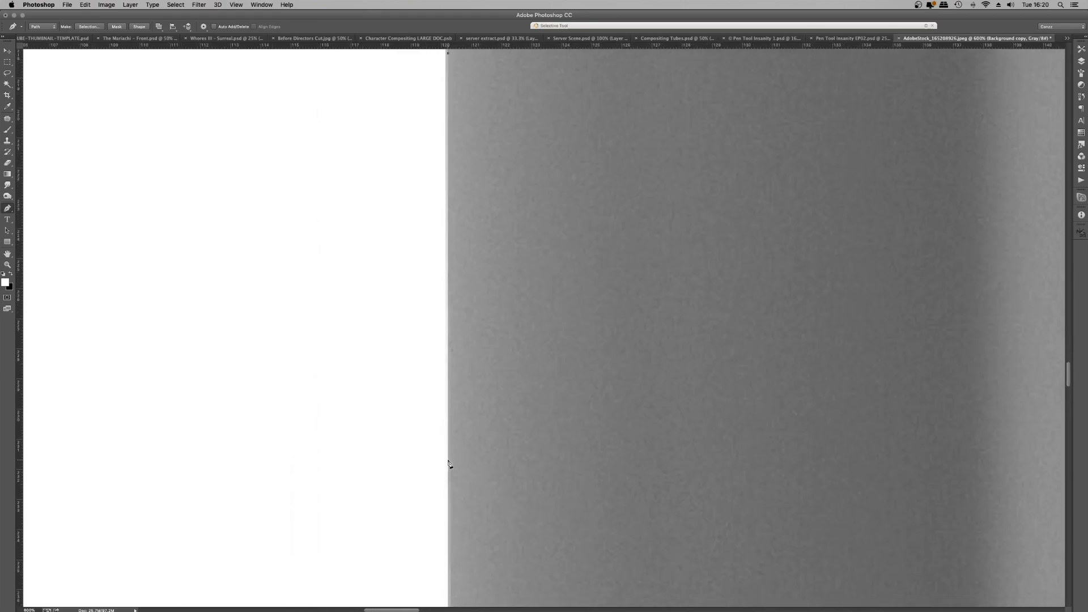
scroll(453, 488, right, 1)
scroll(454, 488, down, 2)
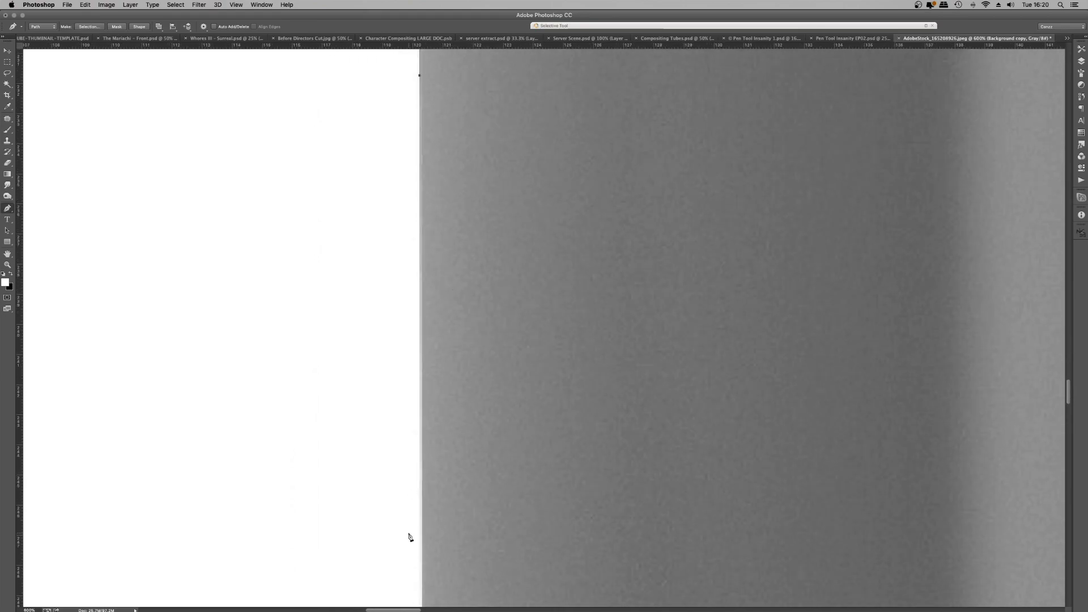
click(423, 545)
drag(448, 564, 450, 286)
click(418, 557)
drag(428, 580, 453, 241)
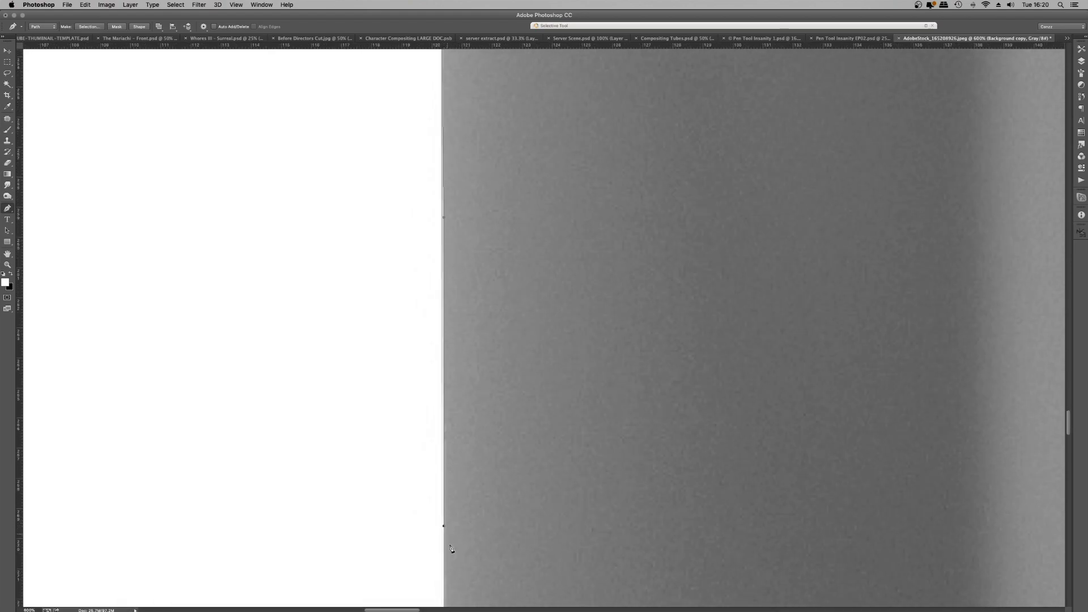
Step: Add two anchors at the bottom of the mug's left side, ending where the edge starts curving into the base
scroll(445, 163, down, 2)
scroll(444, 163, right, 1)
click(420, 565)
drag(434, 571, 442, 141)
scroll(442, 141, down, 1)
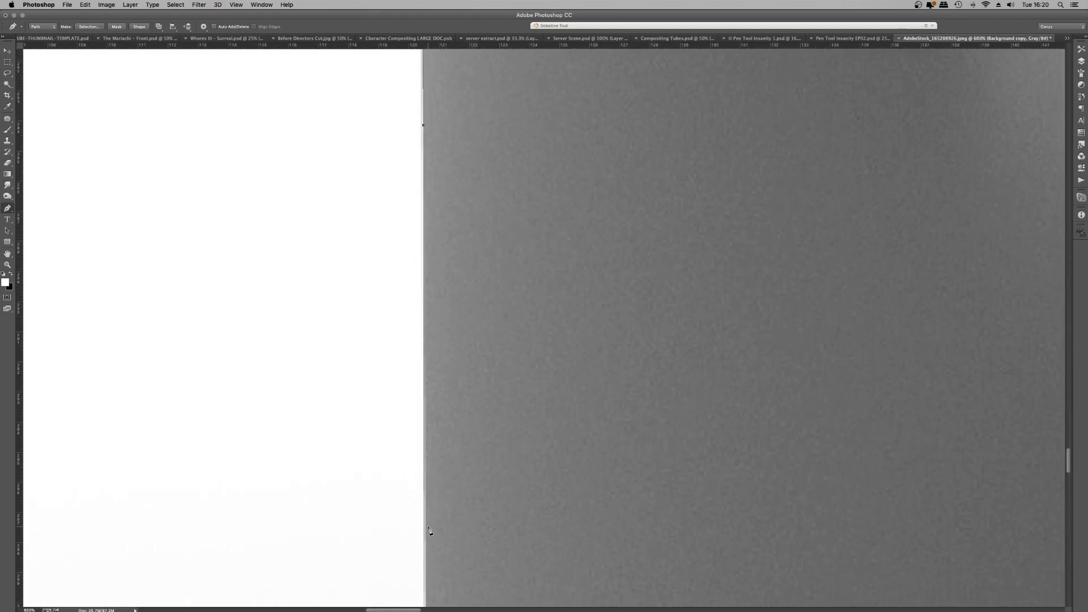
scroll(454, 556, down, 2)
scroll(454, 556, left, 1)
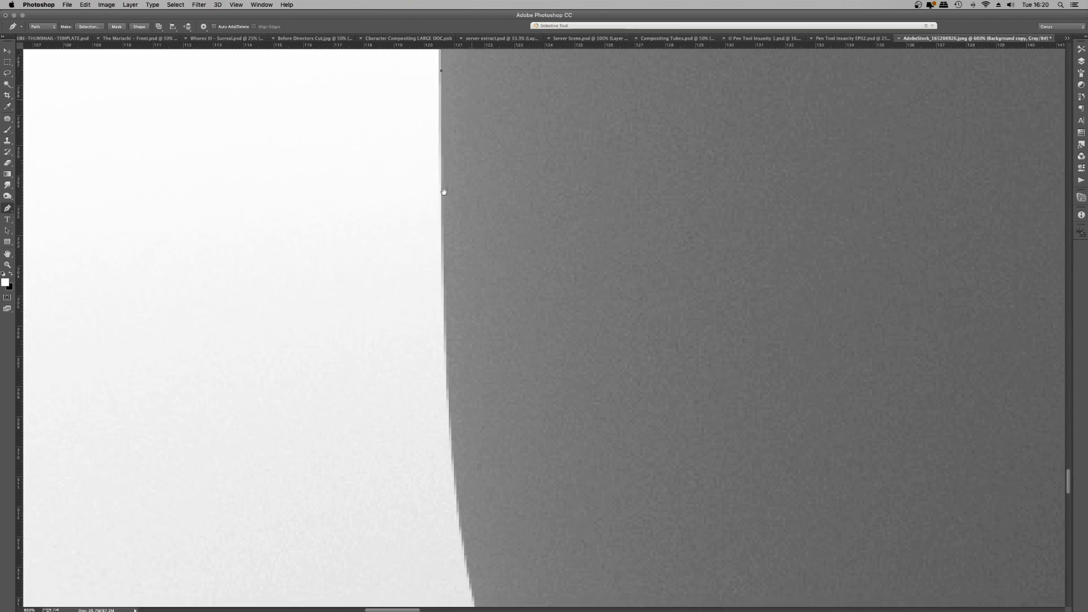
click(444, 244)
drag(496, 322, 428, 185)
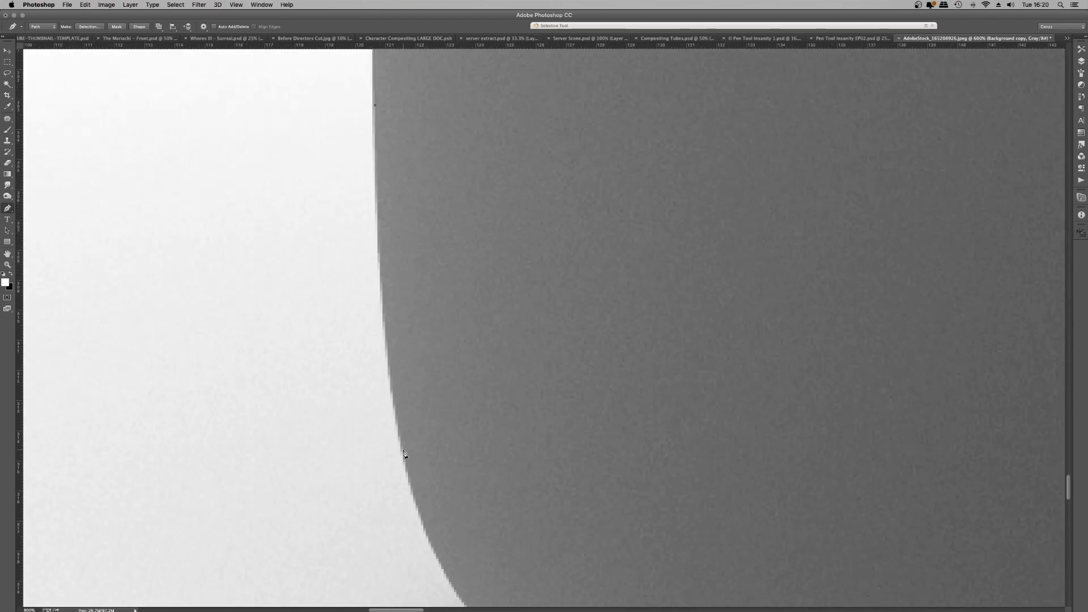
Step: Trace the mug's rounded lower-left corner with curved anchors, removing the forward handle before continuing along the base
drag(403, 449, 429, 582)
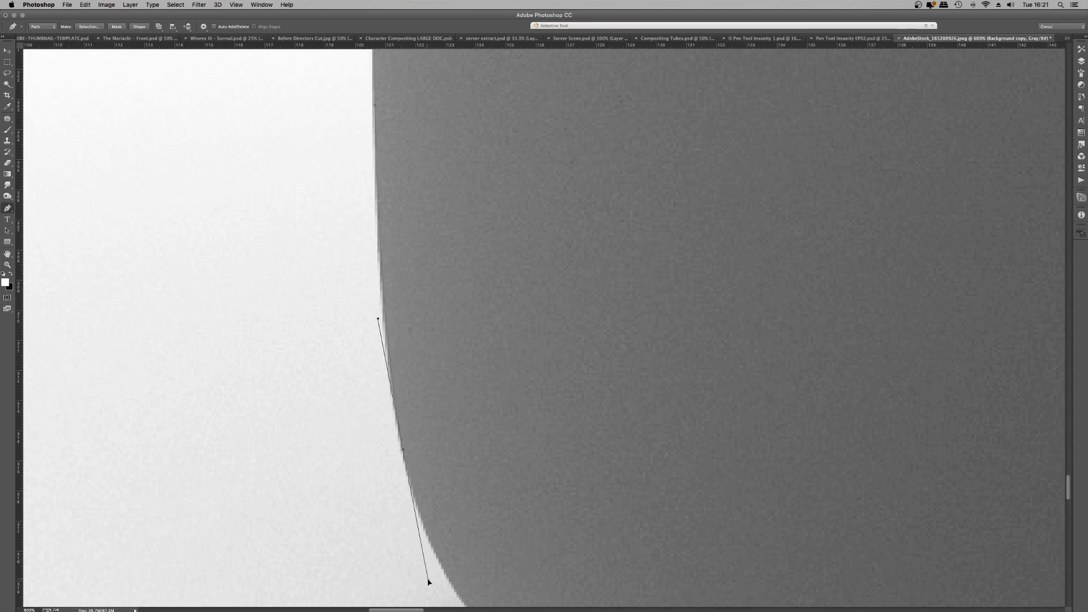
alt+click(404, 451)
drag(512, 528, 358, 225)
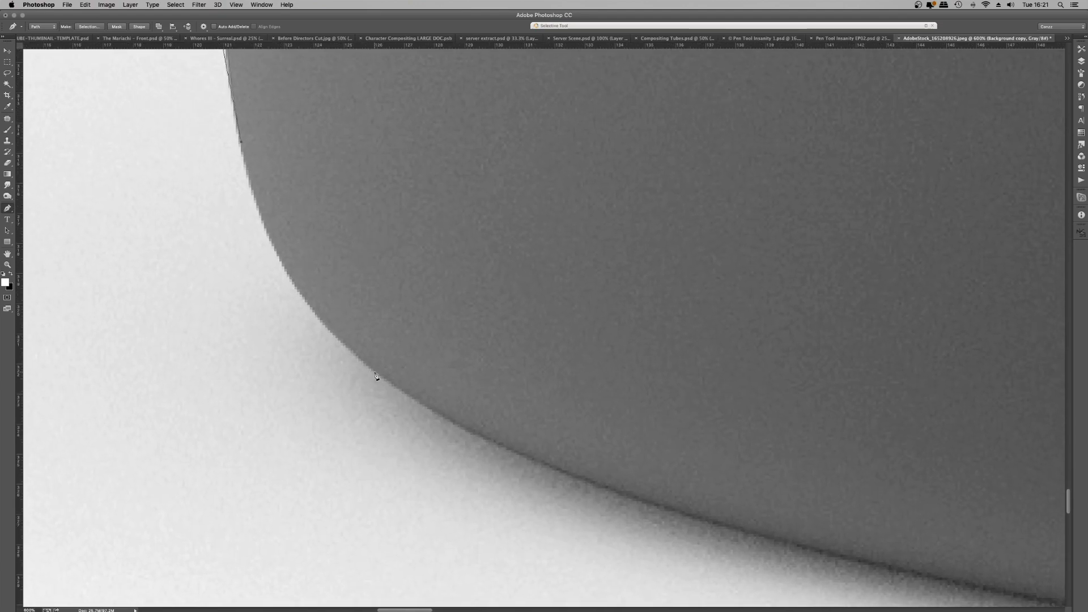
key(super+r)
click(487, 453)
drag(613, 468, 457, 240)
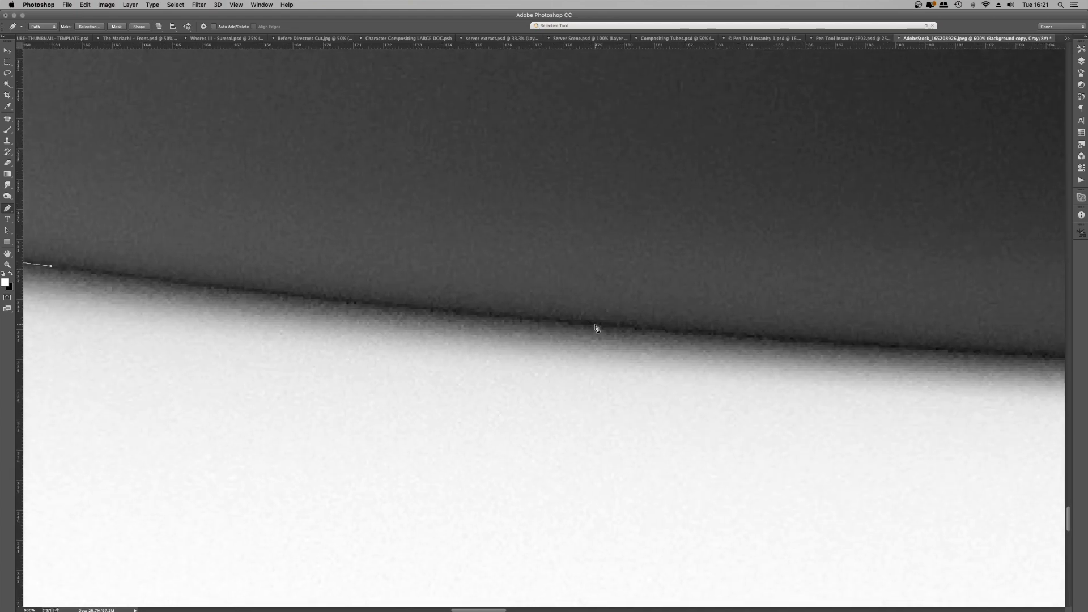
Step: Extend the path along the left half of the mug's bottom edge with long, shallow curved anchors
click(599, 329)
drag(806, 321, 353, 291)
drag(837, 338, 1074, 343)
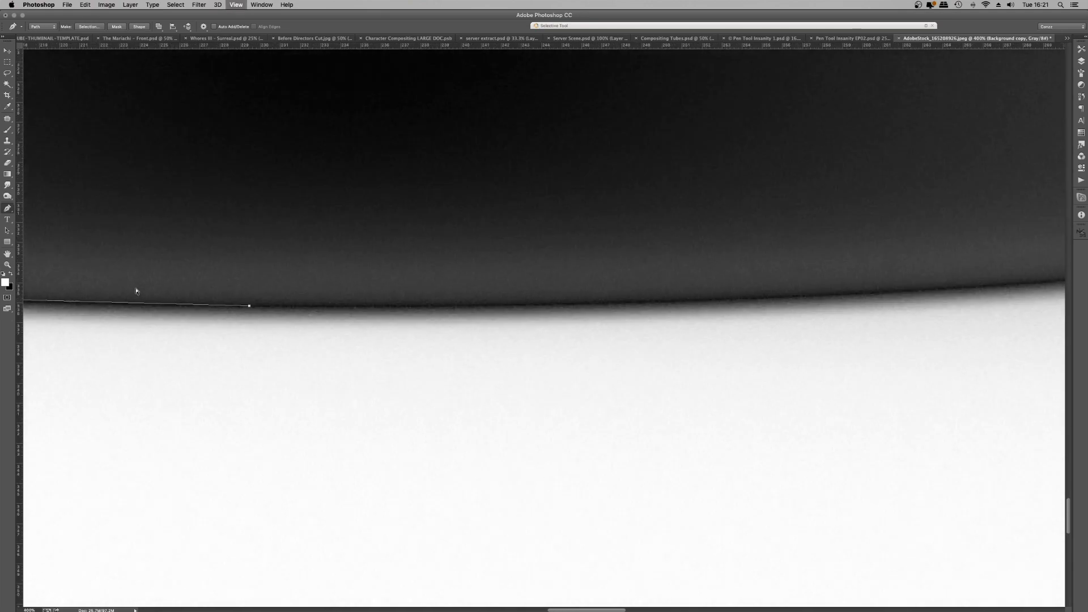
key(super+minus)
key(super+minus)
key(super+minus)
key(super+minus)
key(super+minus)
key(super+minus)
key(super+minus)
key(super+minus)
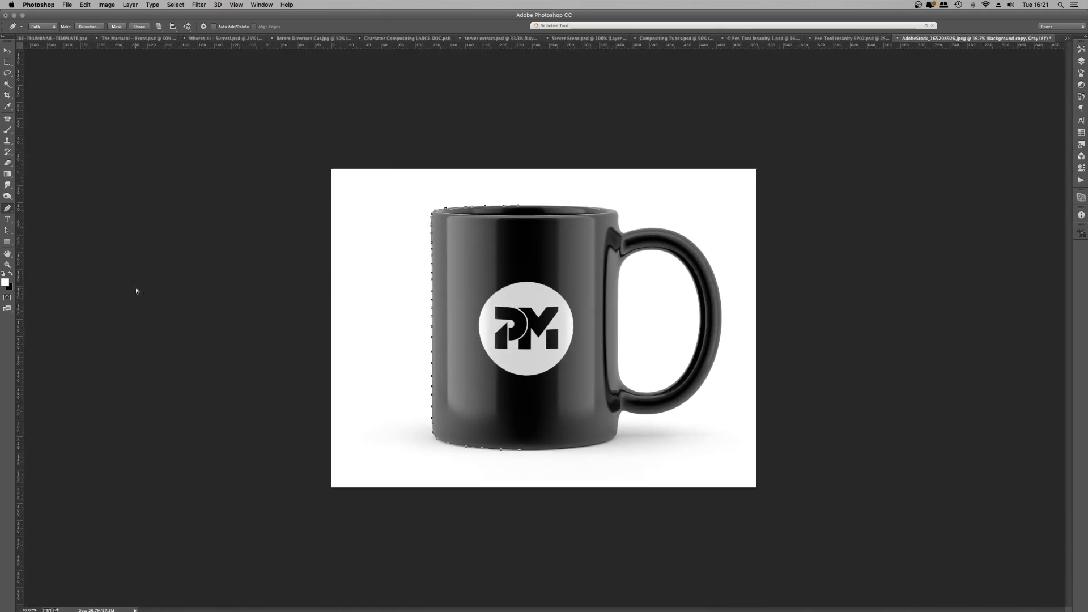
key(super+plus)
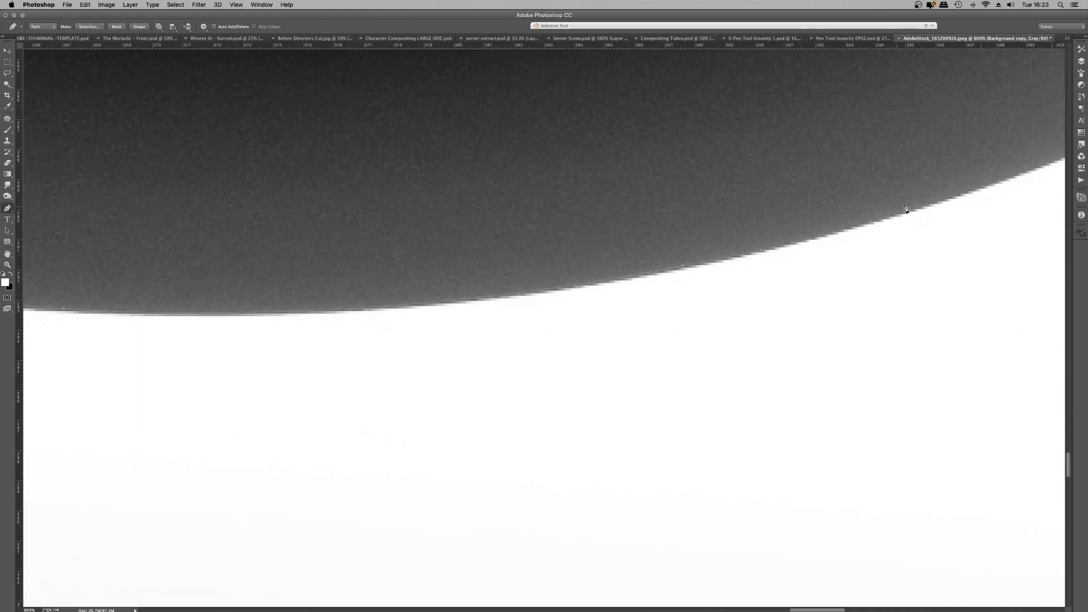
Step: Close the path by tracing the lower-right corner, the handle's outer edge and the rim, and show the document's layers
scroll(905, 208, right, 20)
scroll(905, 208, up, 10)
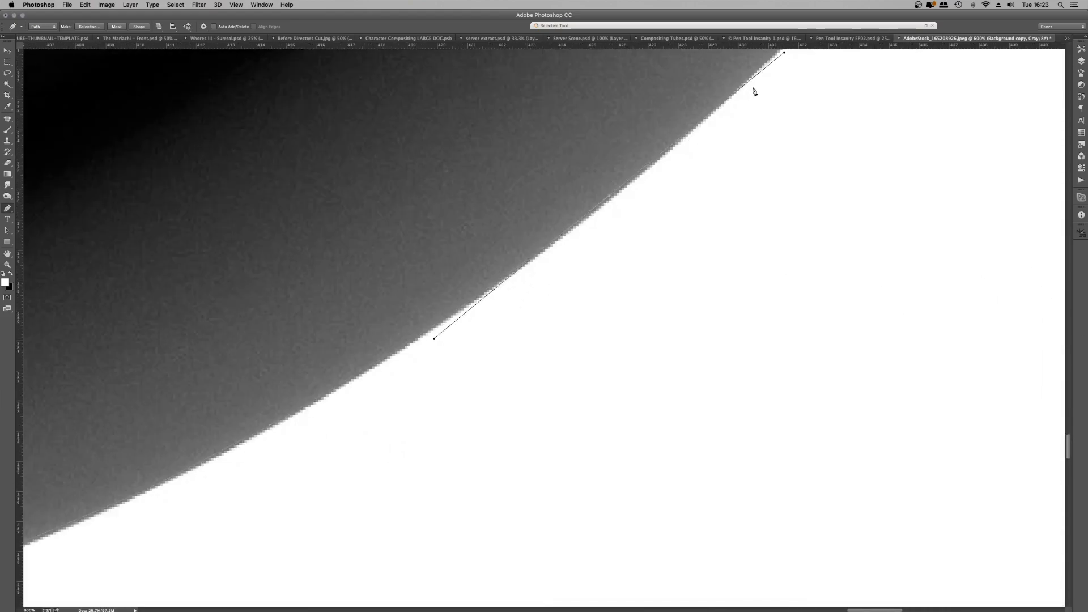
scroll(536, 331, left, 20)
scroll(536, 330, up, 15)
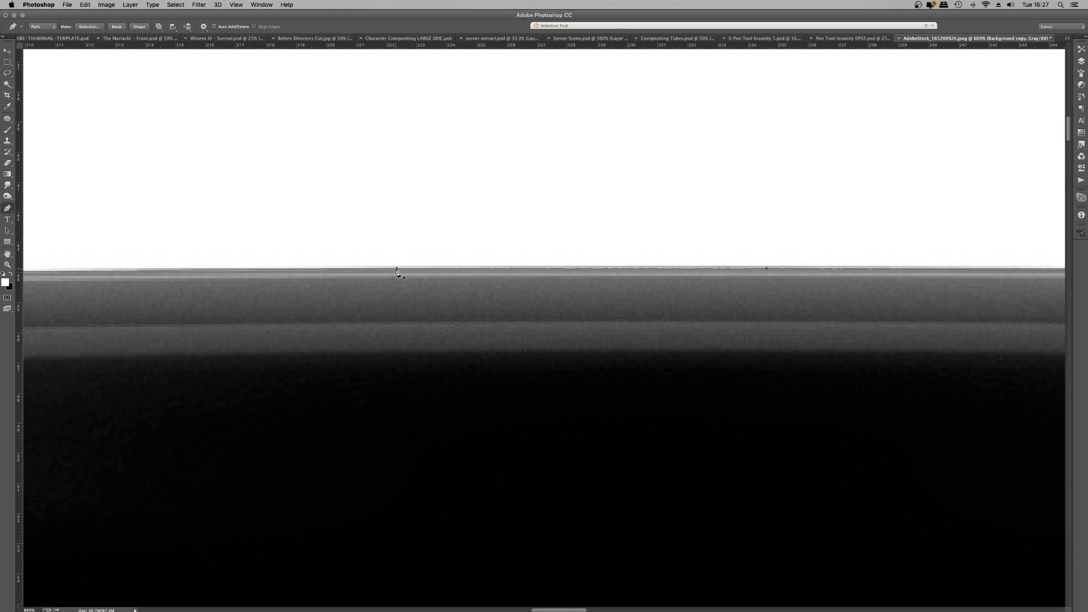
key(super+0)
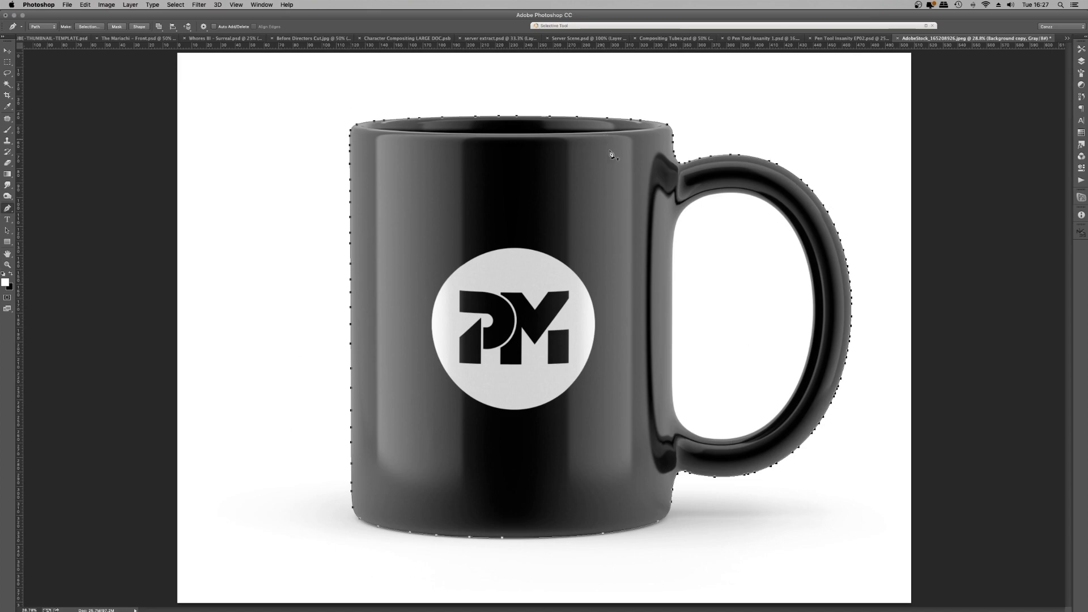
click(1081, 61)
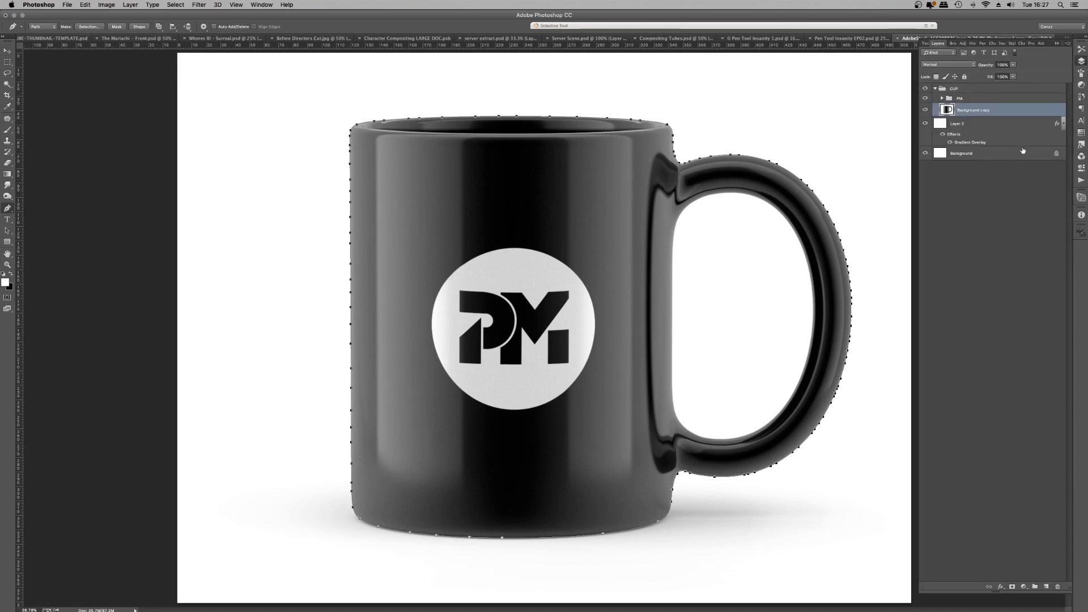
right_click(511, 280)
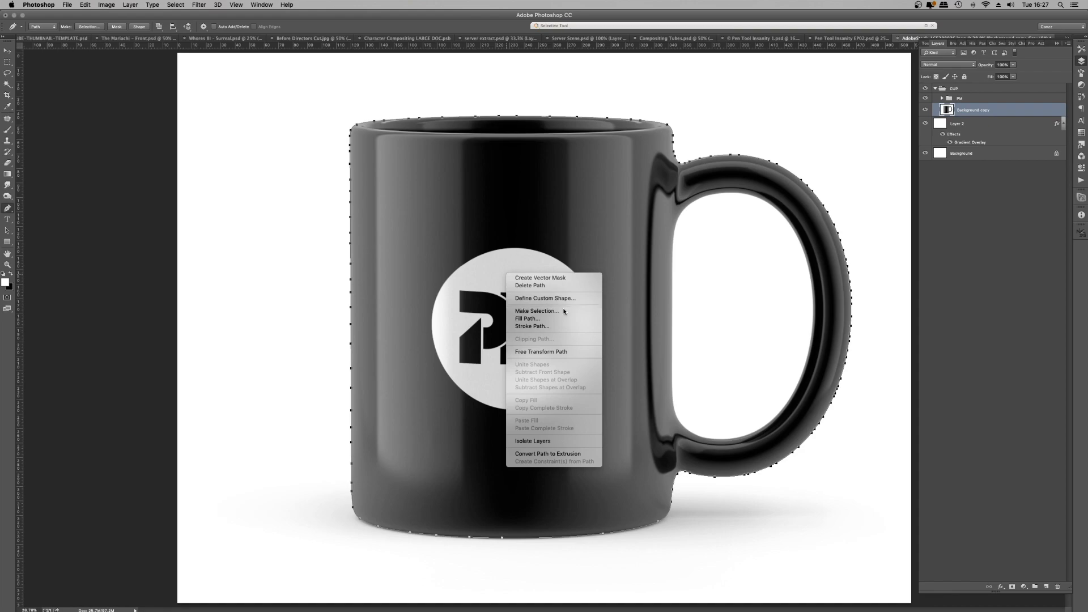
click(563, 308)
click(516, 121)
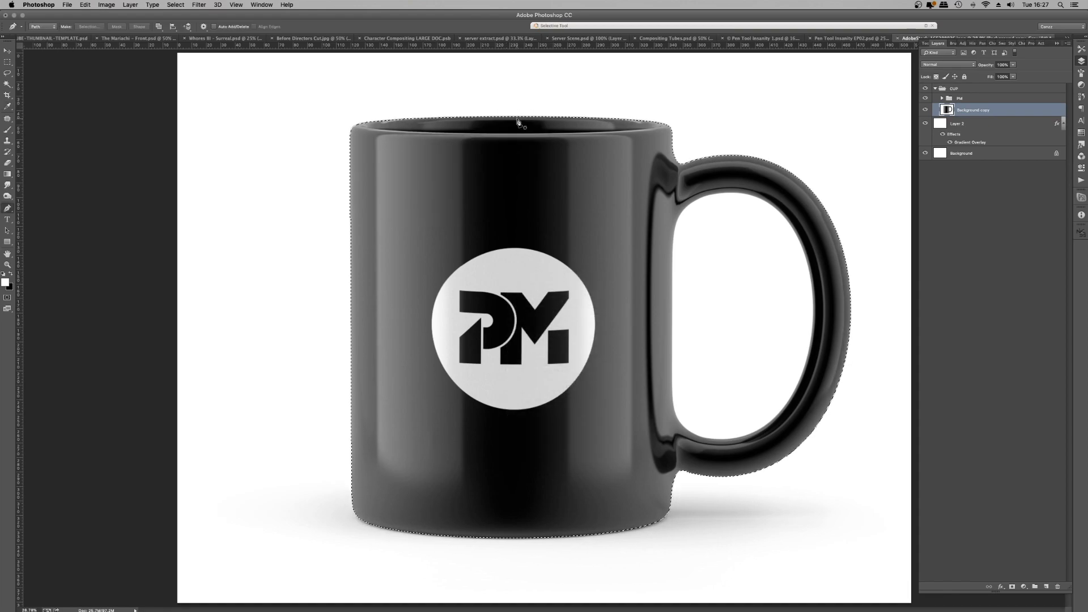
key(super+z)
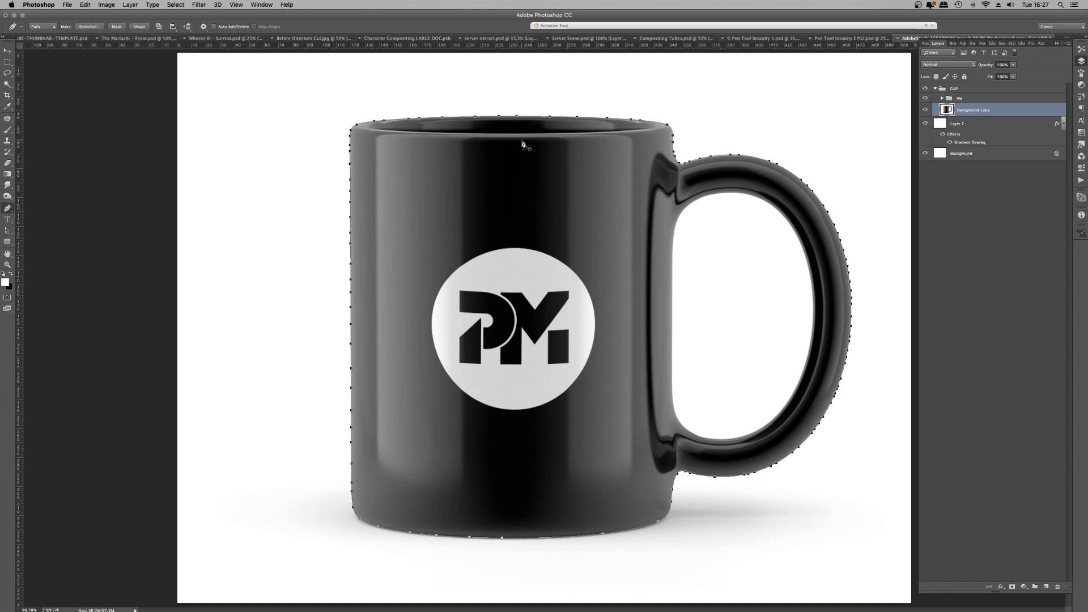
Step: Convert the mug path into a new anti-aliased selection with a feather radius of 0 pixels
right_click(521, 143)
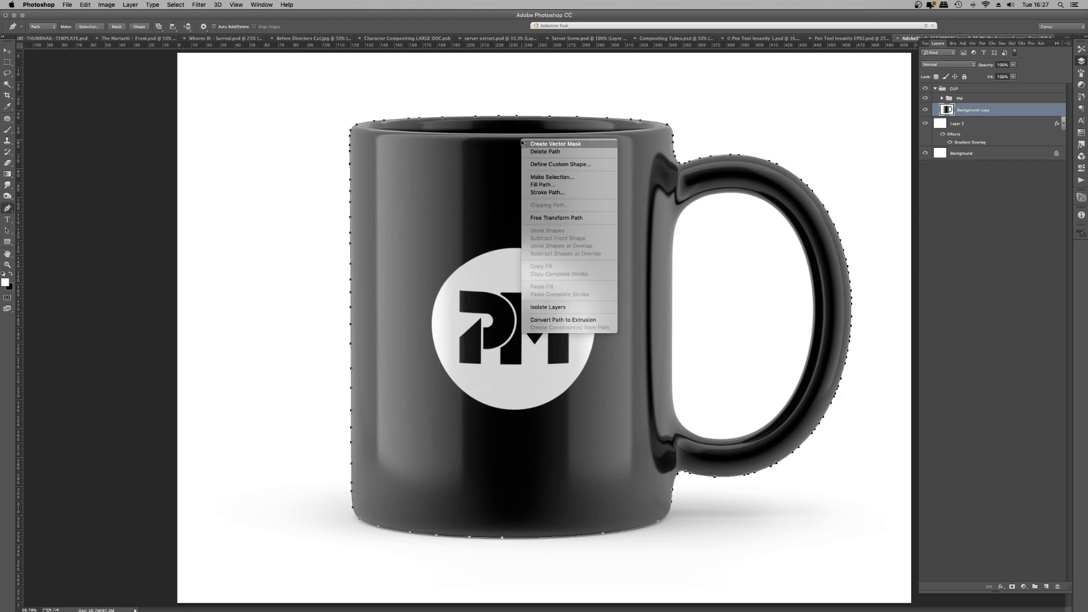
click(578, 177)
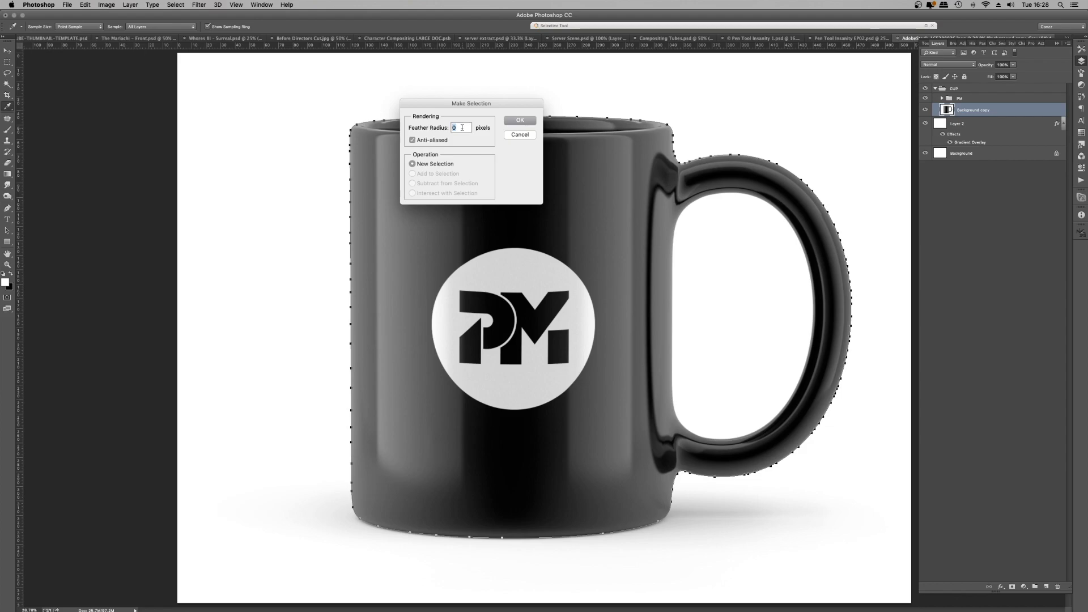
click(518, 121)
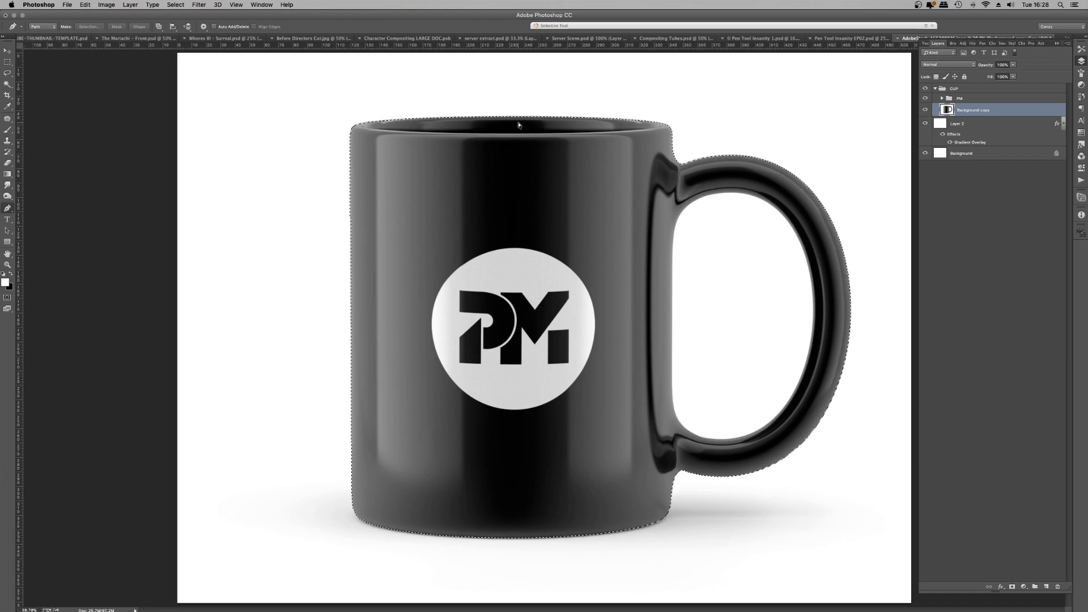
Step: Copy the selected mug onto its own layer and hide the Background copy layer beneath it
key(ctrl+j)
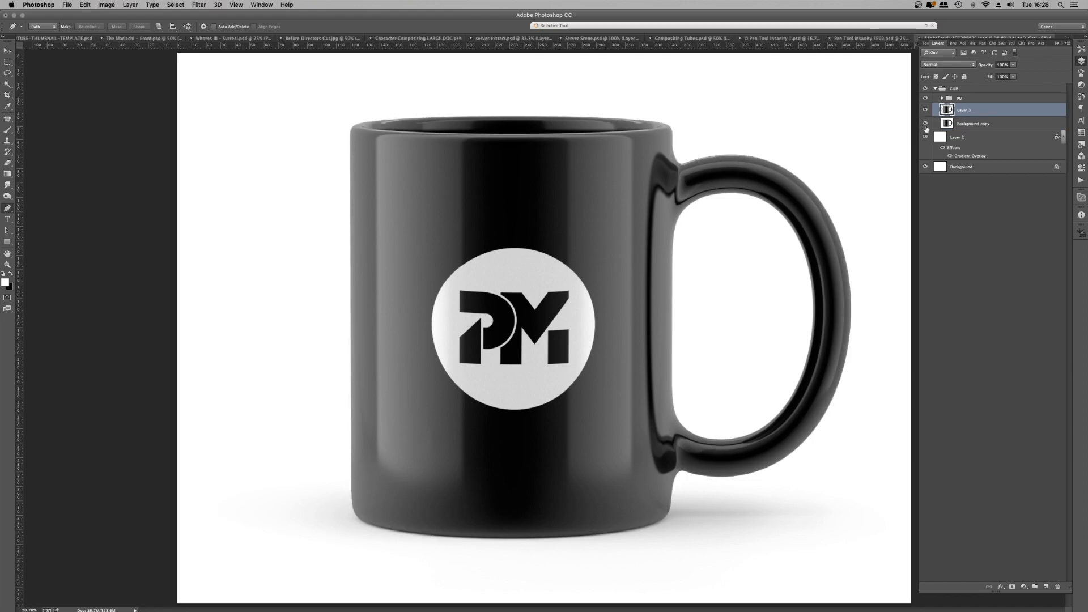
click(925, 124)
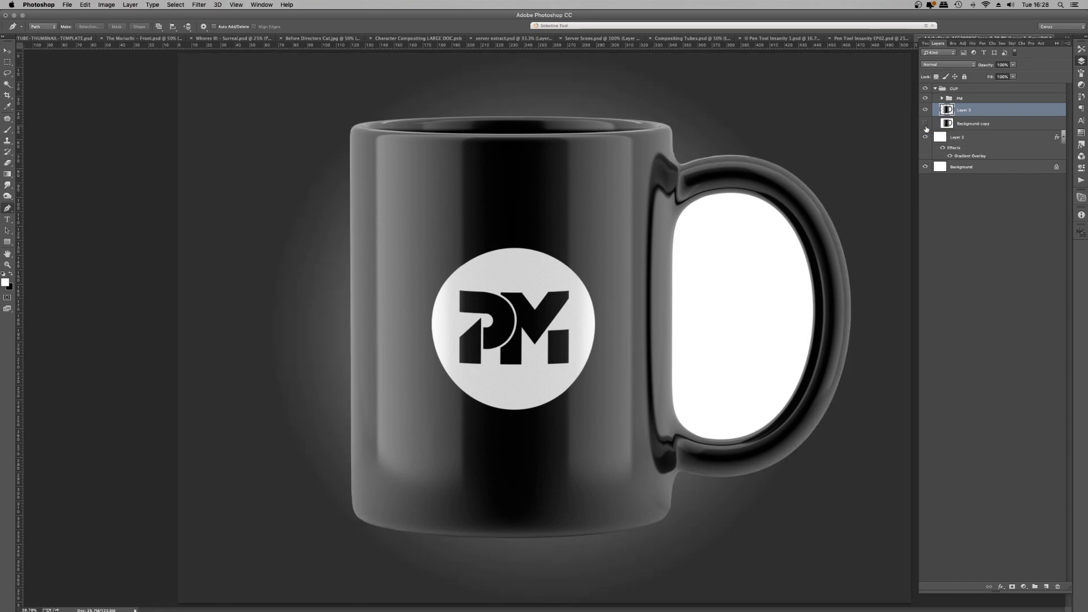
Step: Inspect the cut-out's edges around the handle, rim and left side, comparing them with the Background copy layer shown and hidden
key(ctrl+minus)
key(ctrl+minus)
key(ctrl+minus)
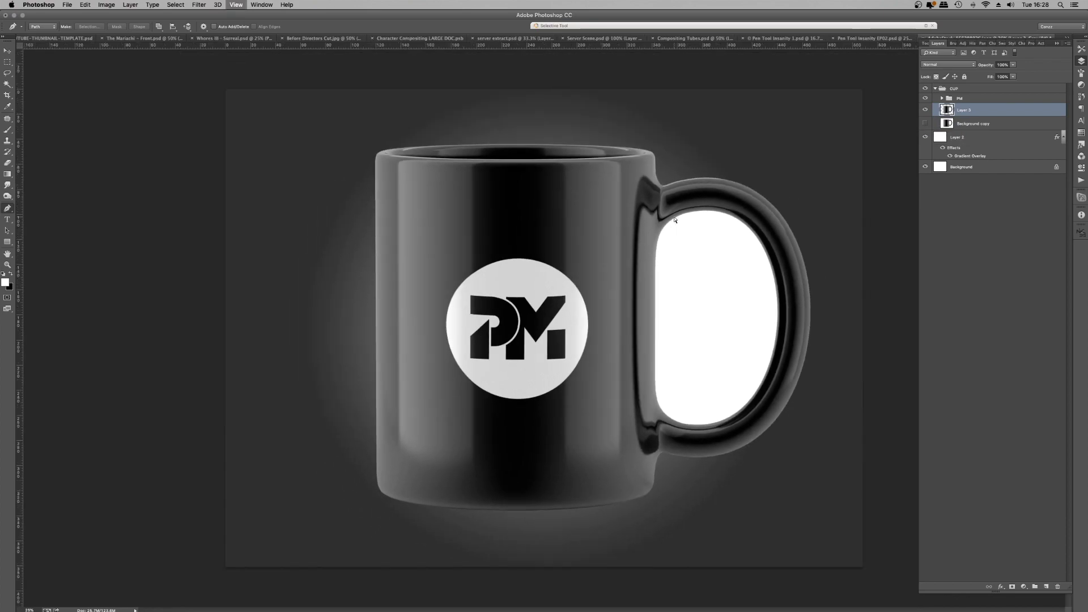
key(ctrl+plus)
key(ctrl+plus)
key(ctrl+plus)
key(super+plus)
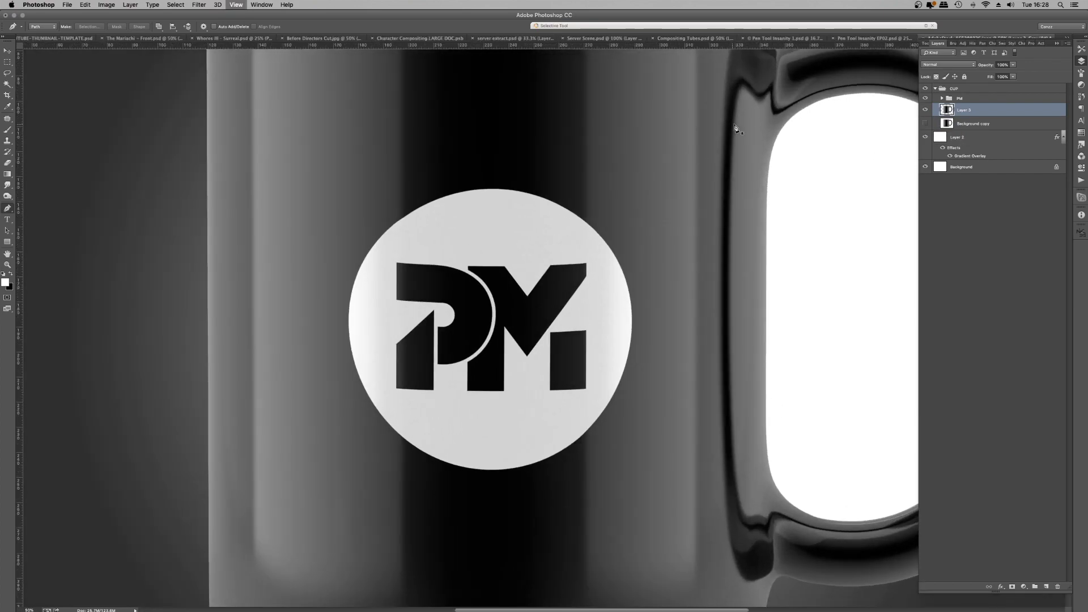
drag(803, 107, 605, 326)
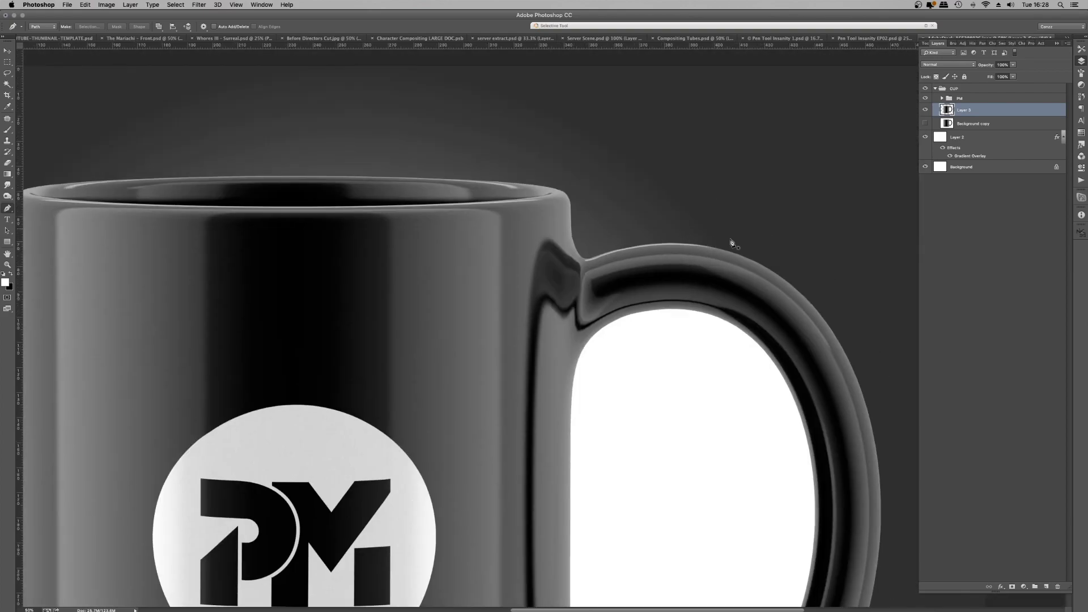
drag(294, 323, 699, 260)
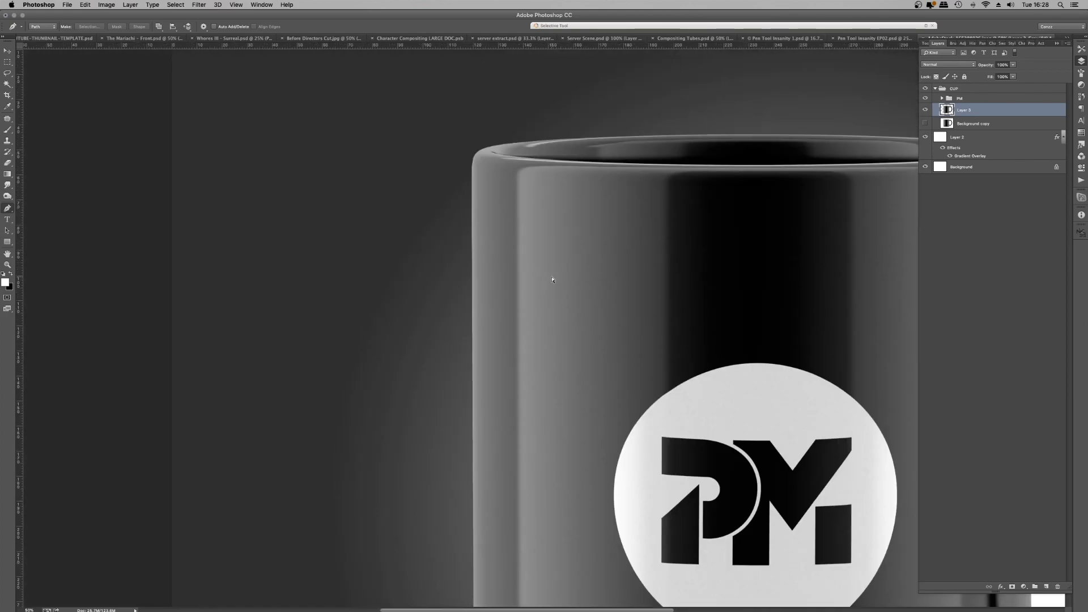
scroll(552, 279, up, 3)
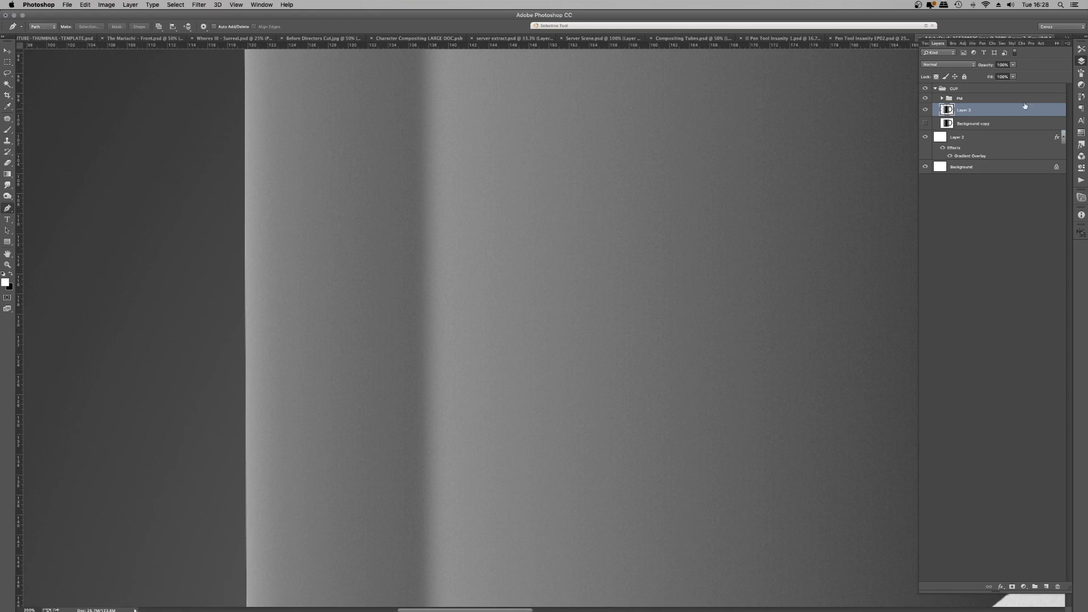
click(925, 123)
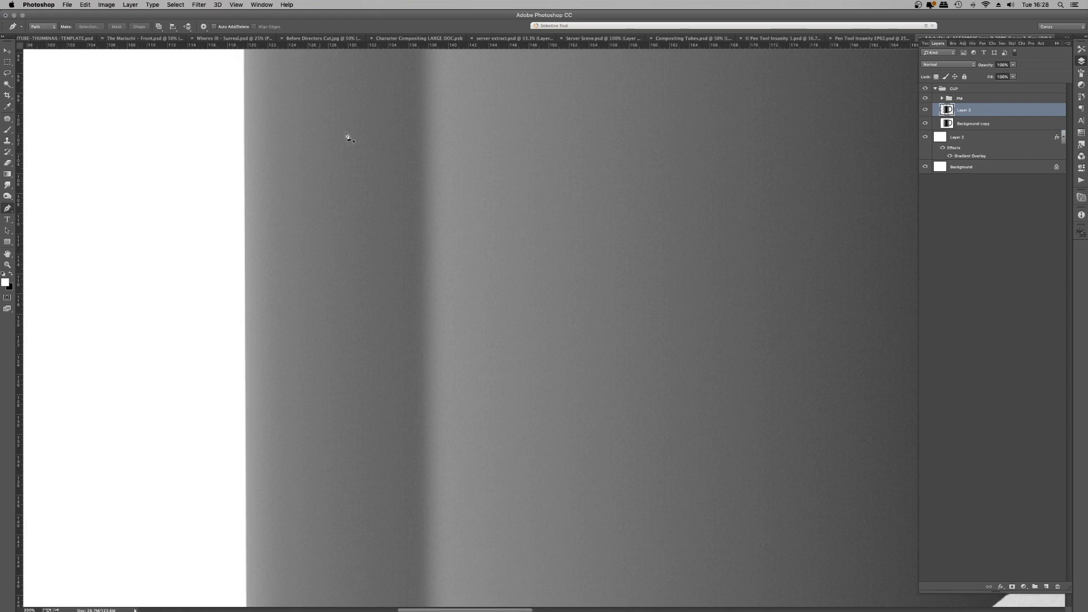
click(925, 123)
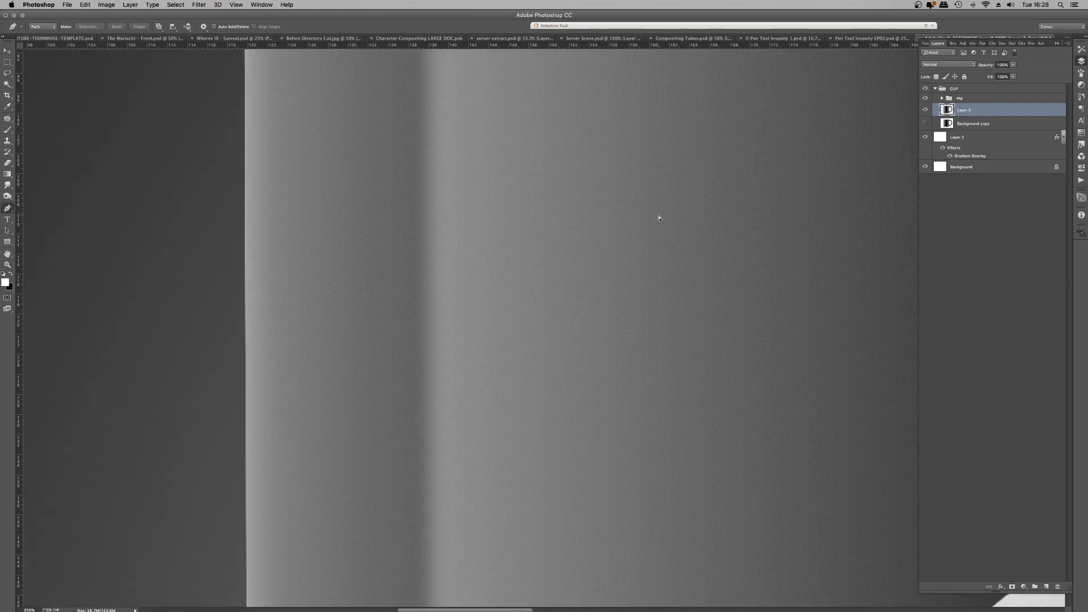
Step: Inspect the whole mug cut-out and the white area remaining inside the handle
key(super+minus)
key(super+minus)
key(super+minus)
key(super+minus)
key(super+minus)
key(super+minus)
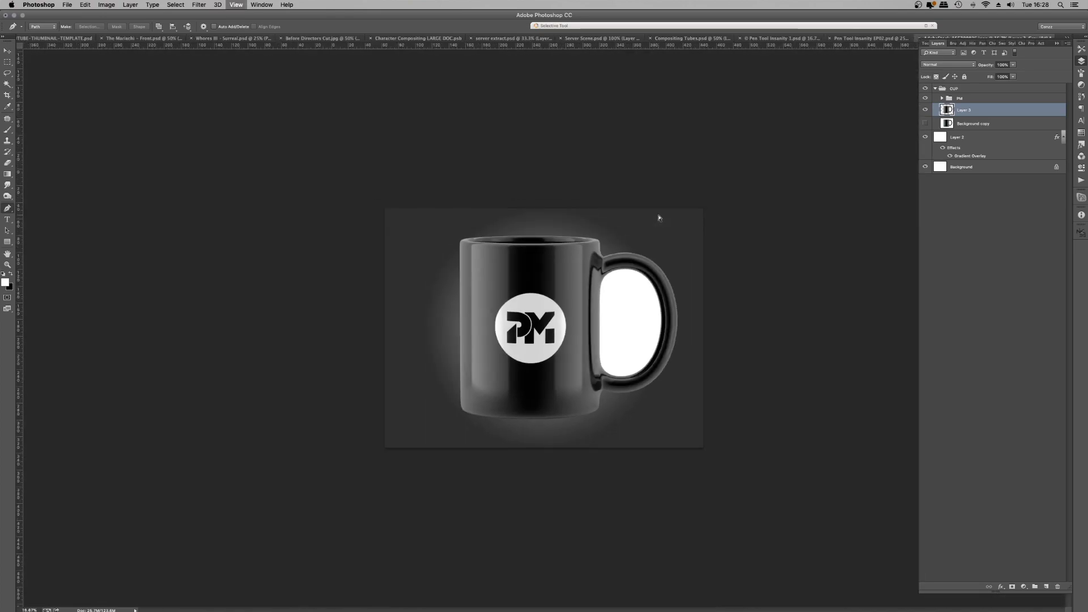
key(super+plus)
key(super+plus)
key(super+plus)
scroll(532, 133, right, 5)
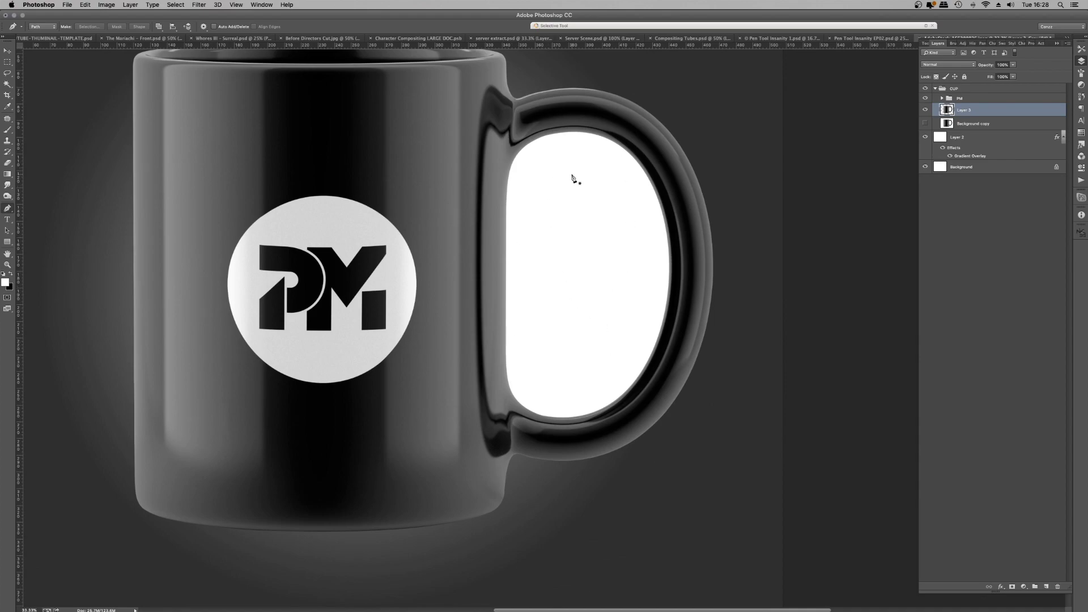
key(super+plus)
key(super+plus)
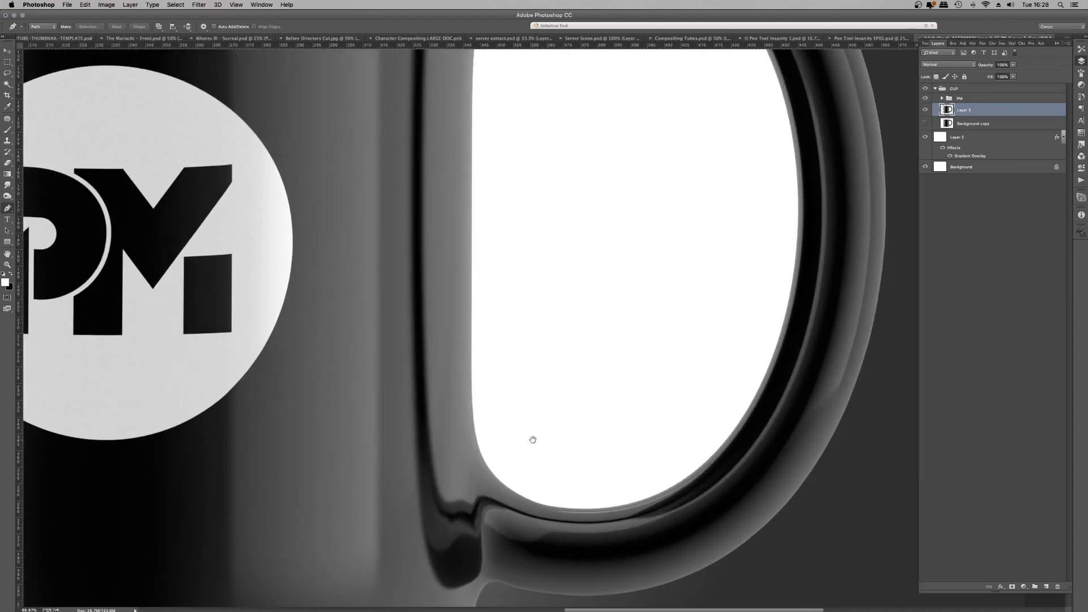
Step: Start a Pen tool path inside the handle opening, tracing the curve of its lower-left corner
drag(532, 440, 533, 326)
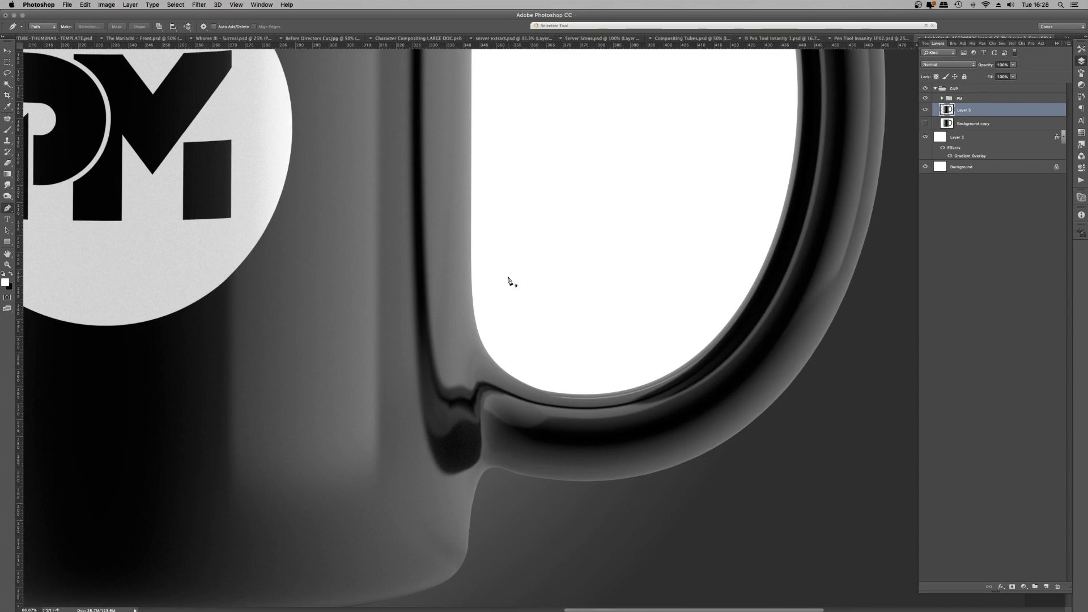
key(super+plus)
key(super+plus)
drag(381, 369, 464, 383)
key(super+plus)
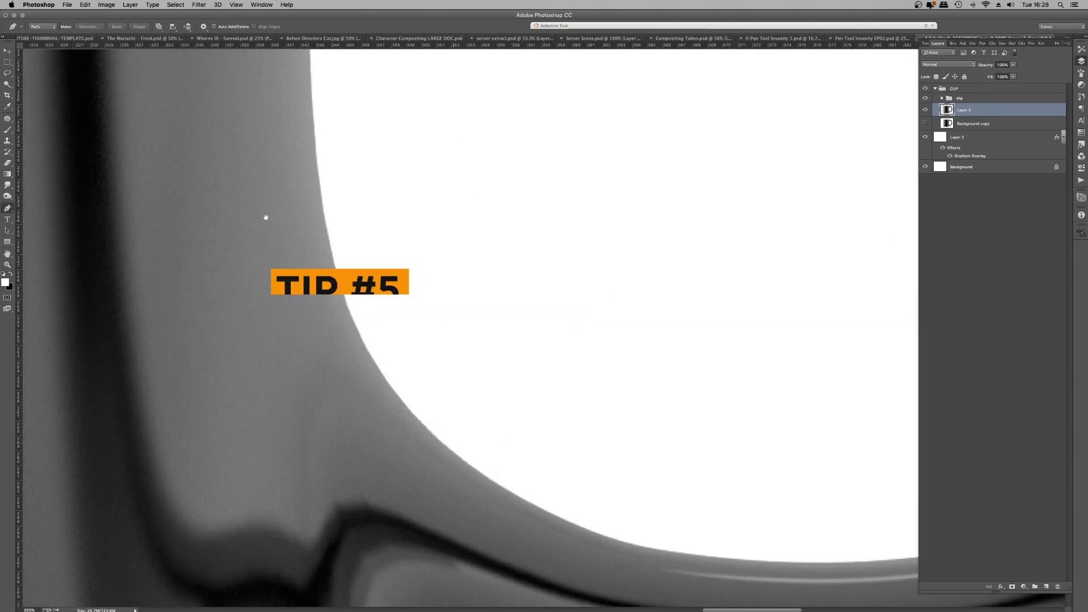
click(321, 210)
drag(367, 353, 410, 441)
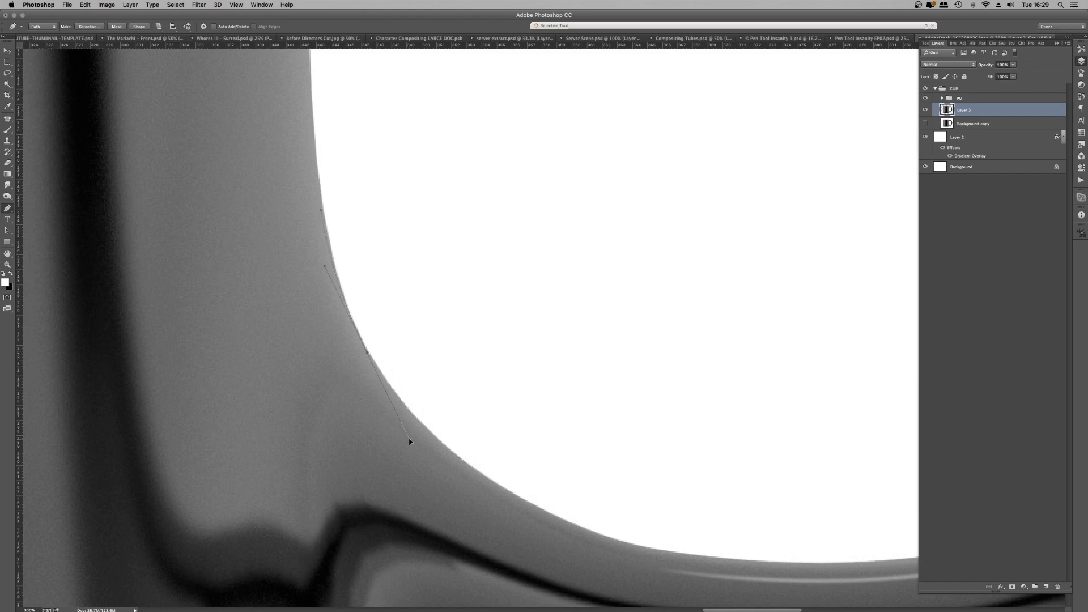
alt+click(367, 352)
drag(520, 446, 404, 348)
alt+click(321, 278)
drag(321, 279, 160, 217)
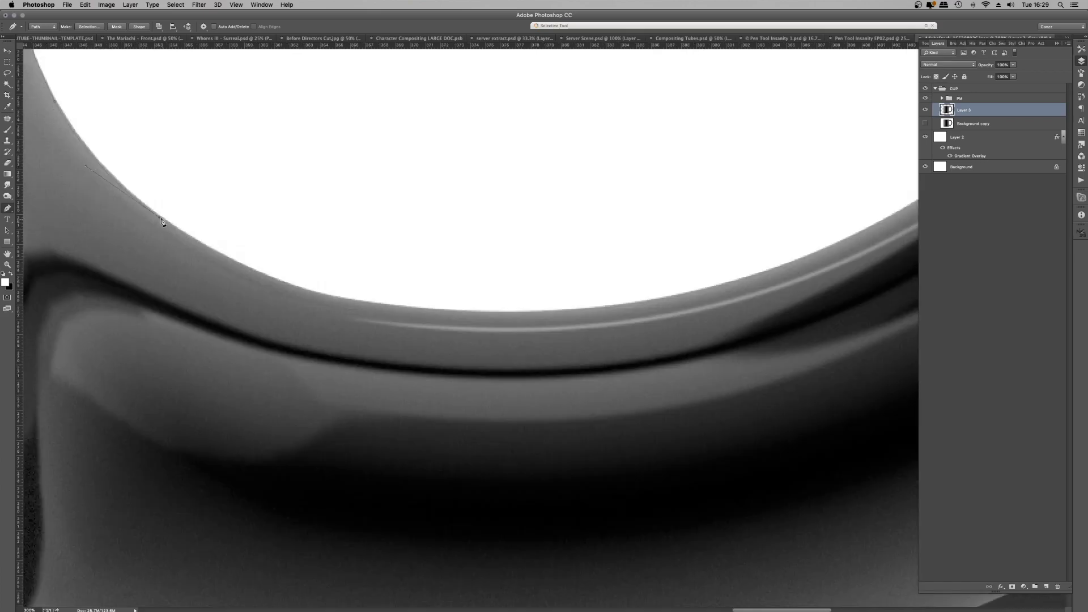
Step: Extend the path with curved segments along the bottom edge of the handle opening
drag(413, 309, 584, 317)
drag(416, 308, 418, 309)
drag(250, 301, 268, 307)
alt+click(418, 309)
click(583, 311)
drag(718, 274, 478, 298)
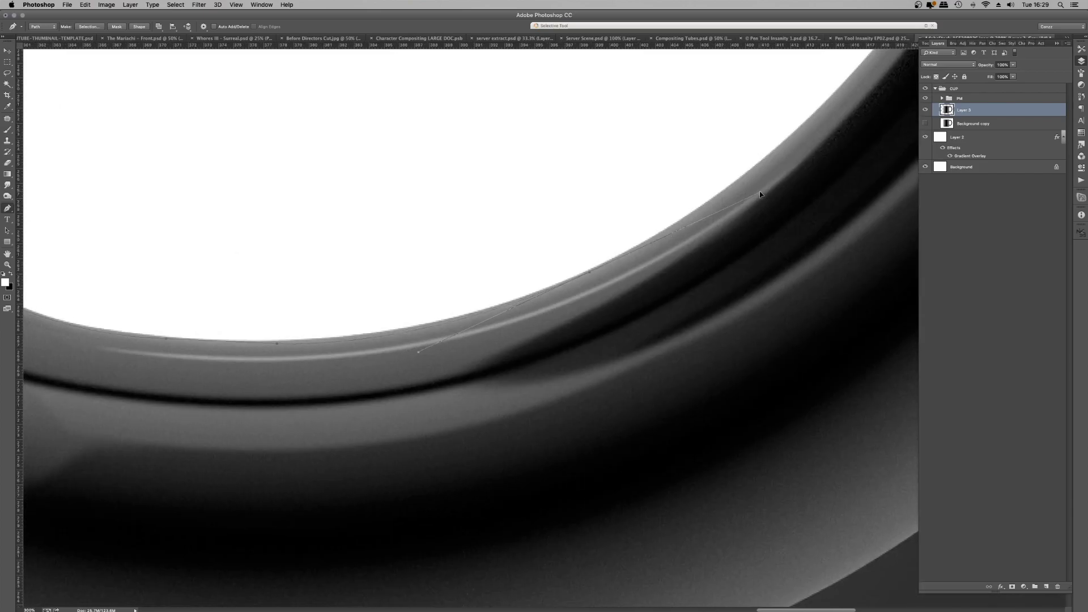
Step: Trace the lower-right curve of the handle opening with smooth anchor points just inside the mug's edge
drag(634, 234, 429, 402)
drag(660, 236, 792, 69)
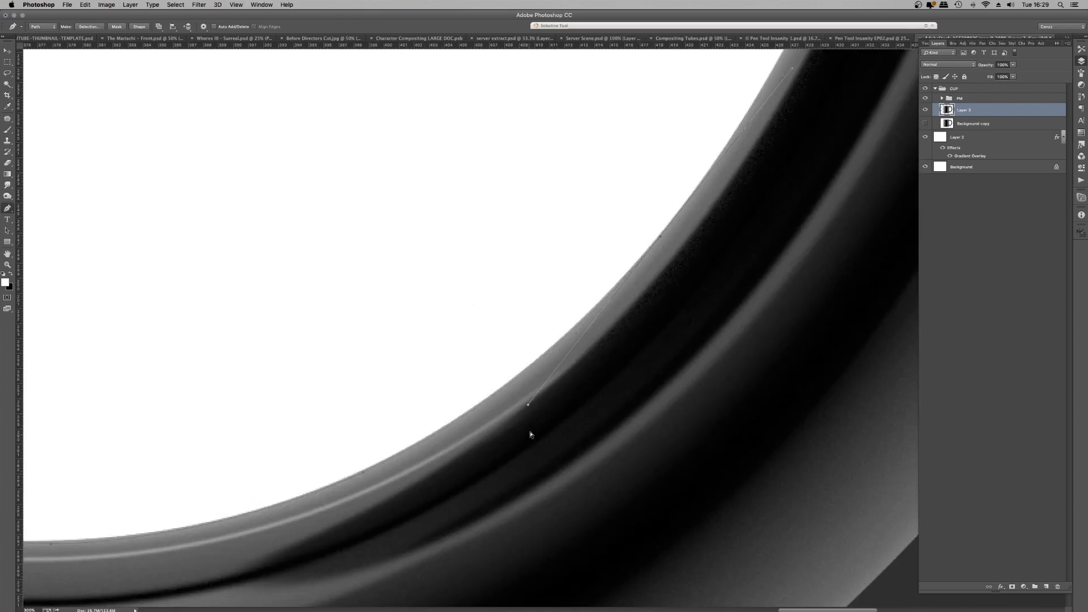
drag(527, 405, 519, 411)
drag(712, 216, 430, 490)
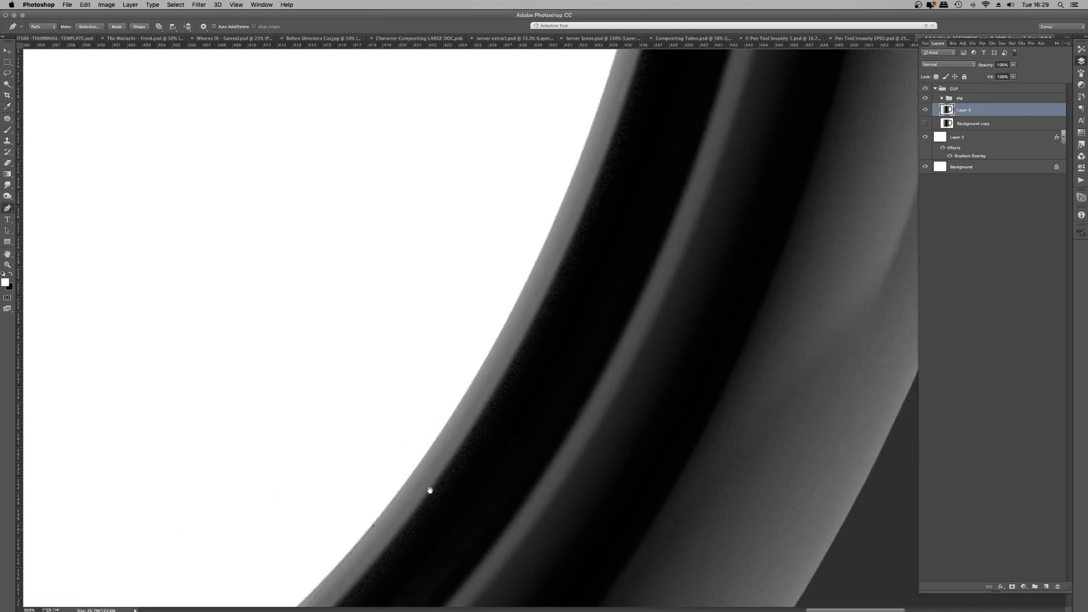
drag(601, 110, 610, 64)
drag(590, 160, 511, 370)
drag(600, 113, 624, 452)
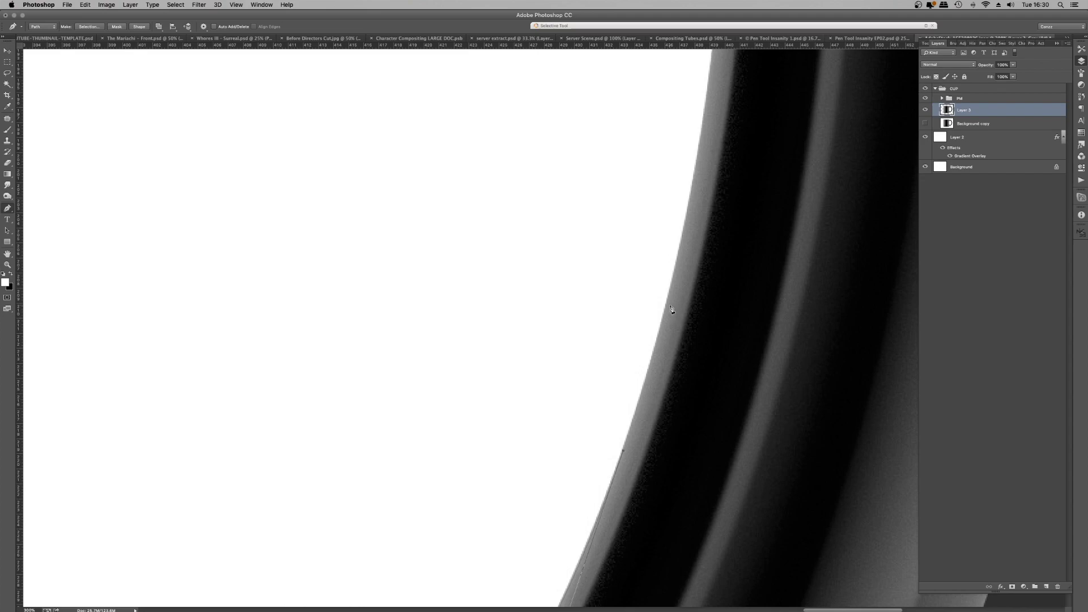
Step: Trace the right side of the handle opening upward, correcting the curve handles to follow the handle's inner edge
click(667, 303)
drag(666, 341, 609, 382)
drag(615, 265, 640, 137)
key(super+z)
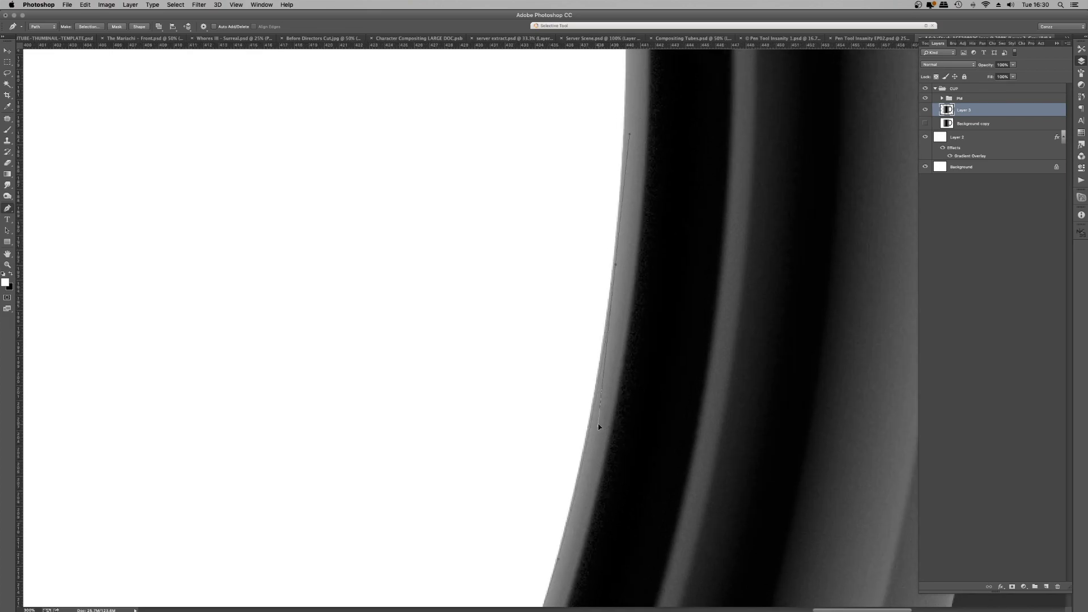
click(615, 265)
drag(629, 91, 675, 478)
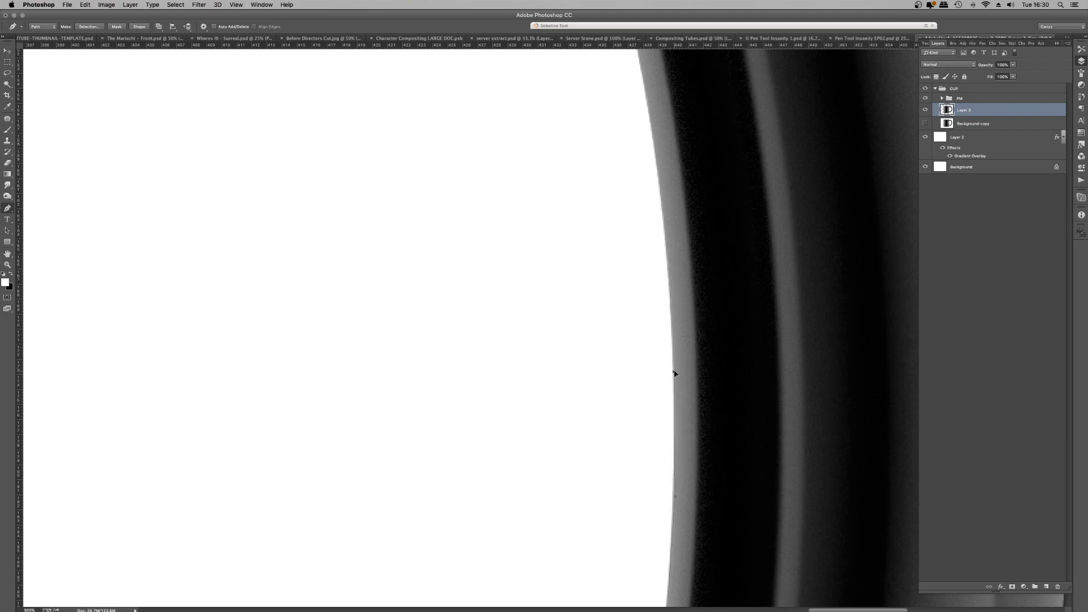
drag(680, 316, 591, 135)
key(ctrl+r)
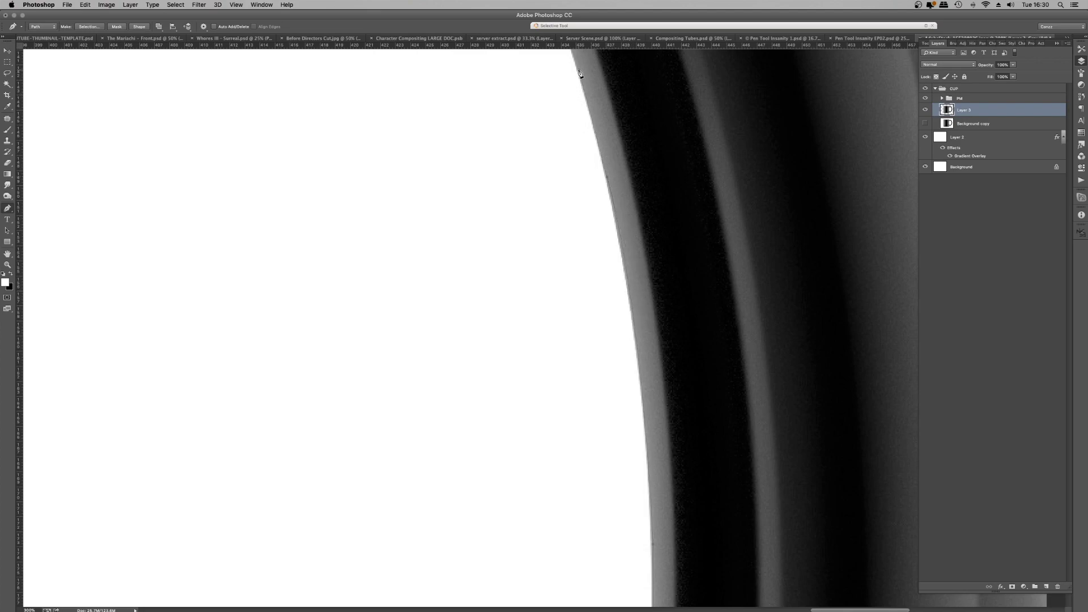
Step: Continue the path around the upper-right curve of the handle opening and adjust its direction handles
key(super+minus)
key(super+minus)
key(super+minus)
key(super+minus)
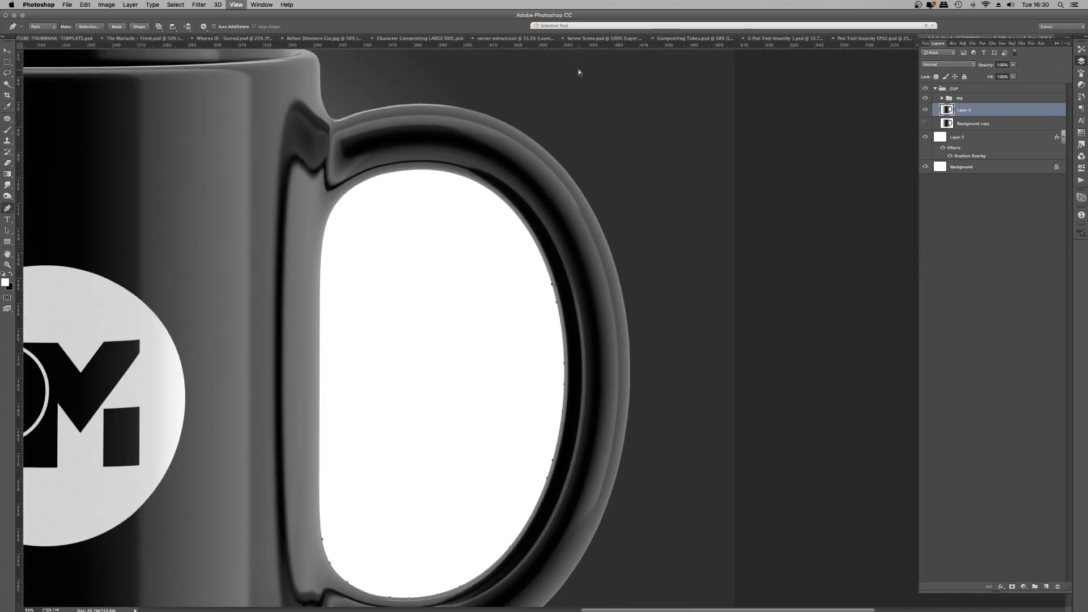
scroll(578, 72, up, 5)
drag(389, 245, 595, 325)
drag(586, 142, 483, 64)
click(482, 66)
mouse_move(708, 355)
mouse_down()
mouse_move(695, 350)
mouse_move(704, 354)
mouse_up()
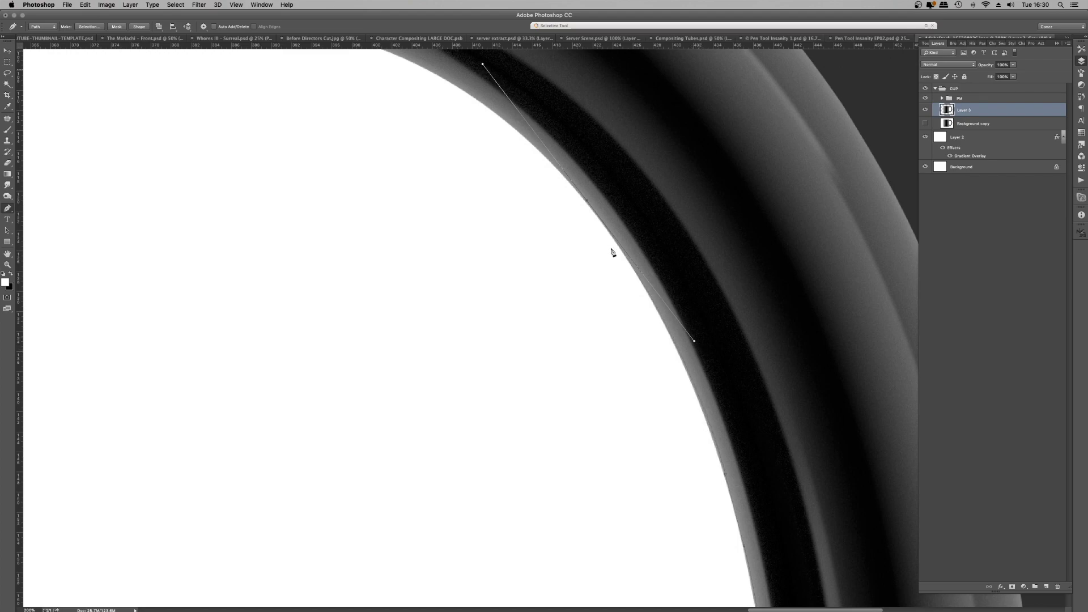
Step: Trace the top edge of the handle opening with curved segments toward the mug body
drag(587, 204, 835, 466)
drag(580, 283, 507, 270)
drag(653, 295, 800, 289)
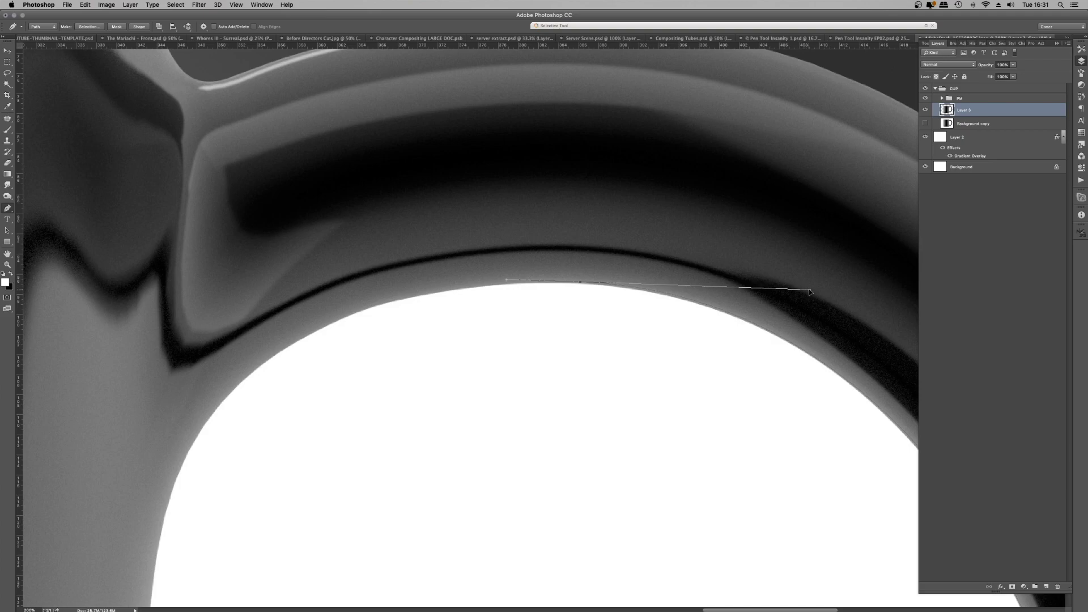
click(812, 293)
drag(342, 340, 538, 211)
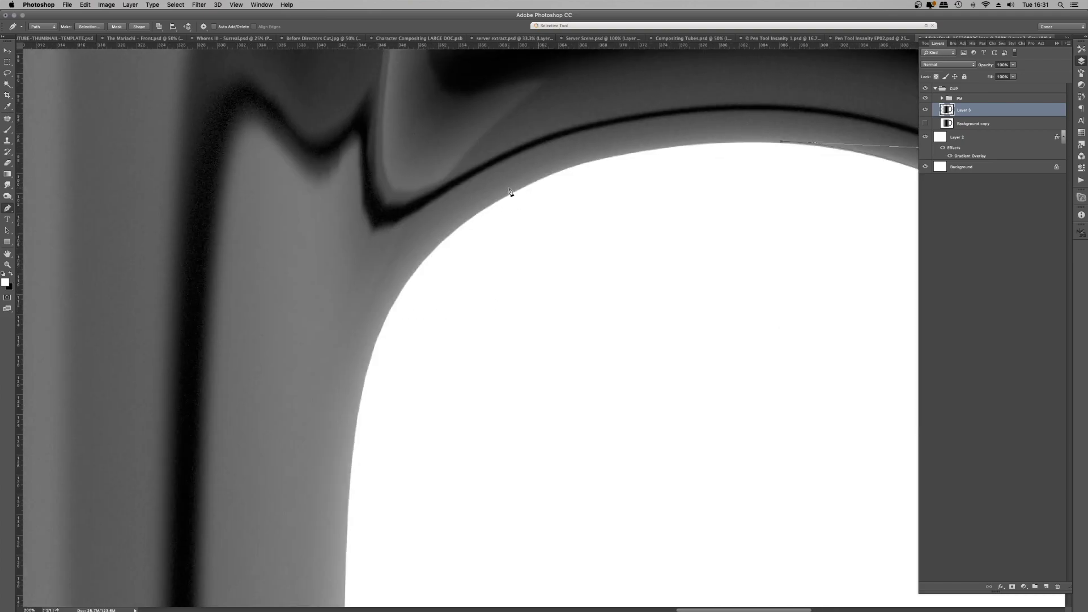
drag(558, 172, 450, 208)
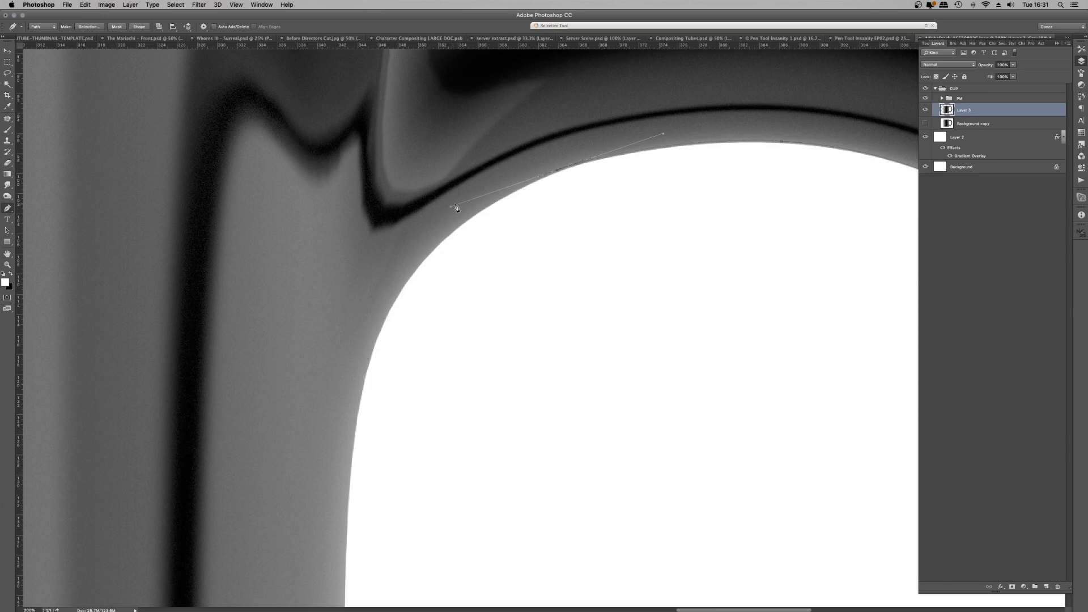
alt+click(557, 171)
Step: Trace the upper-left corner of the handle opening down to the mug body's straight edge
drag(432, 294, 350, 265)
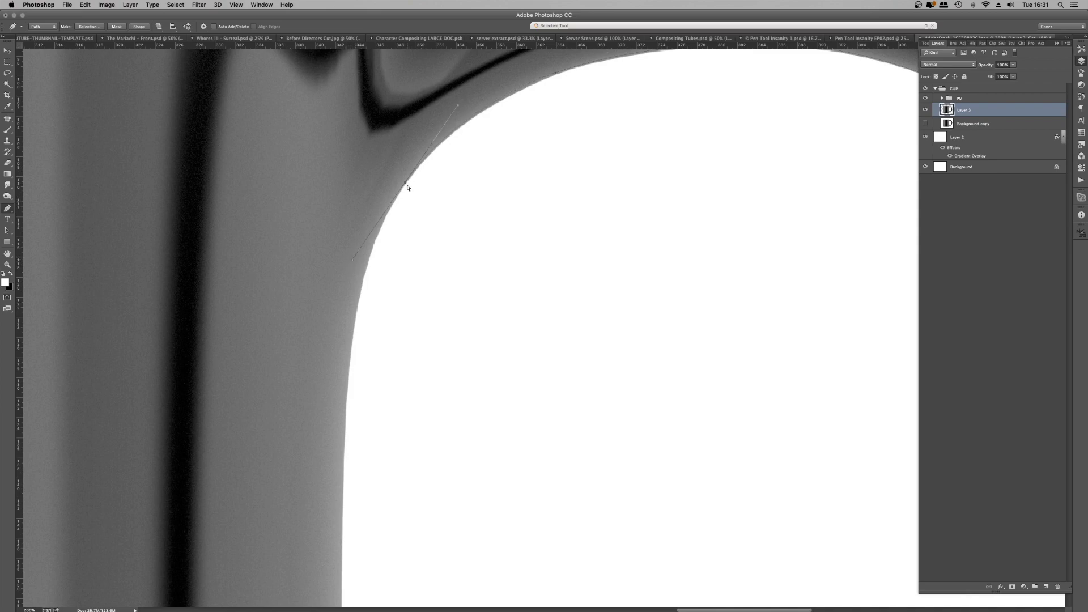
drag(348, 308, 408, 161)
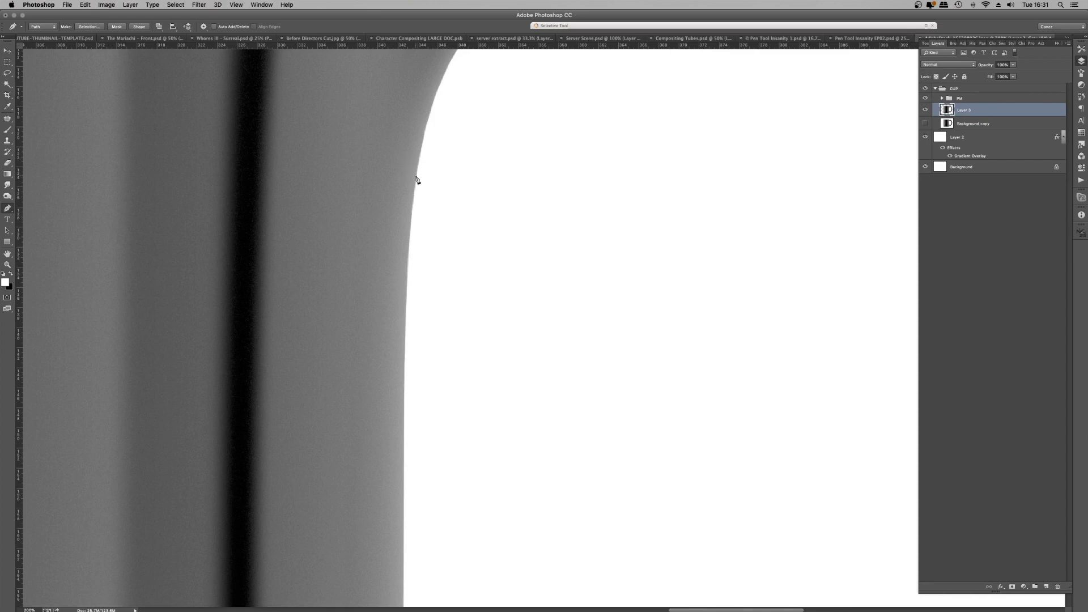
click(417, 175)
drag(389, 320, 403, 277)
alt+click(417, 177)
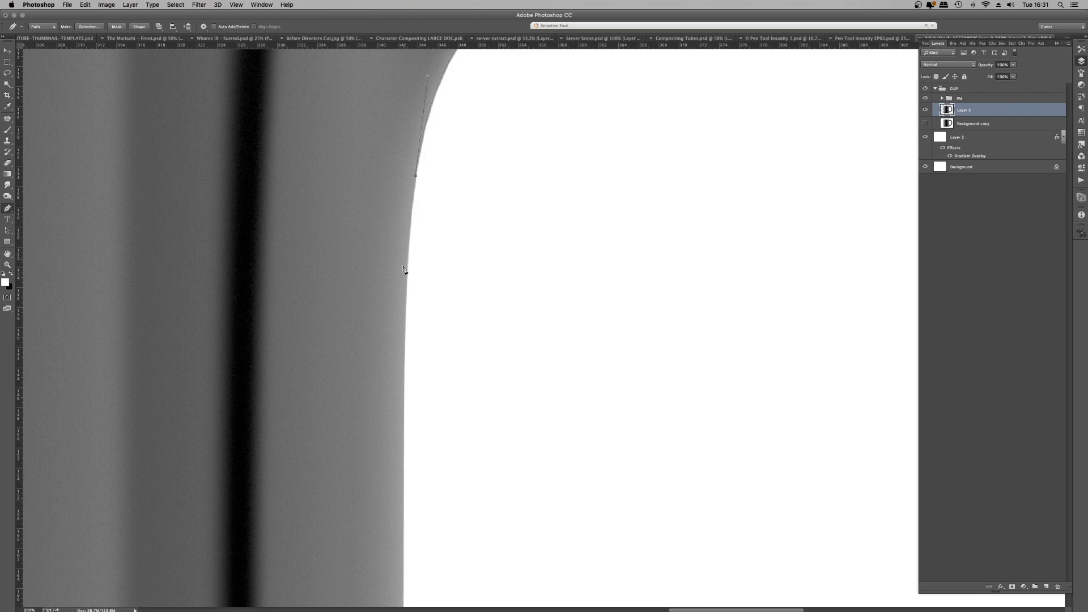
Step: Trace the left edge of the handle opening downward, close the path at its starting point and show the whole mug
drag(403, 313, 400, 412)
drag(403, 314, 405, 306)
alt+click(404, 307)
drag(417, 429, 381, 170)
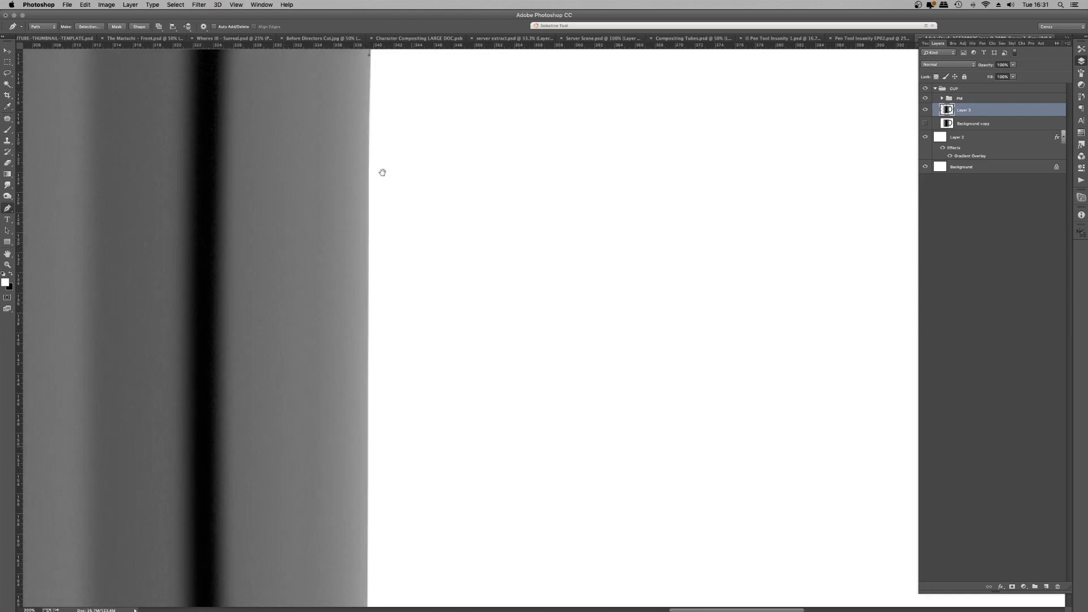
click(366, 277)
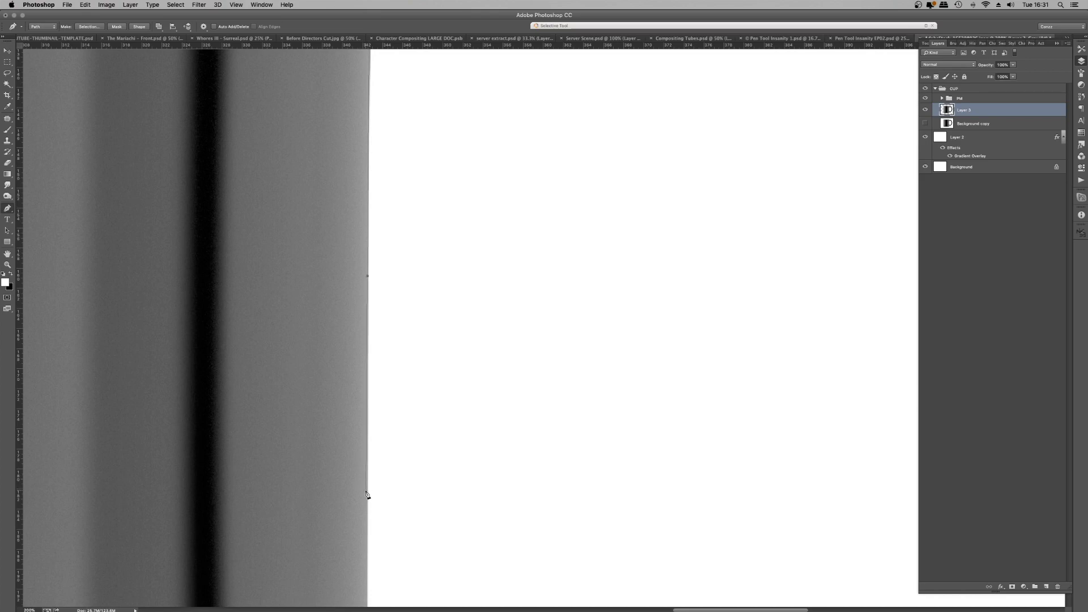
drag(365, 421, 341, 388)
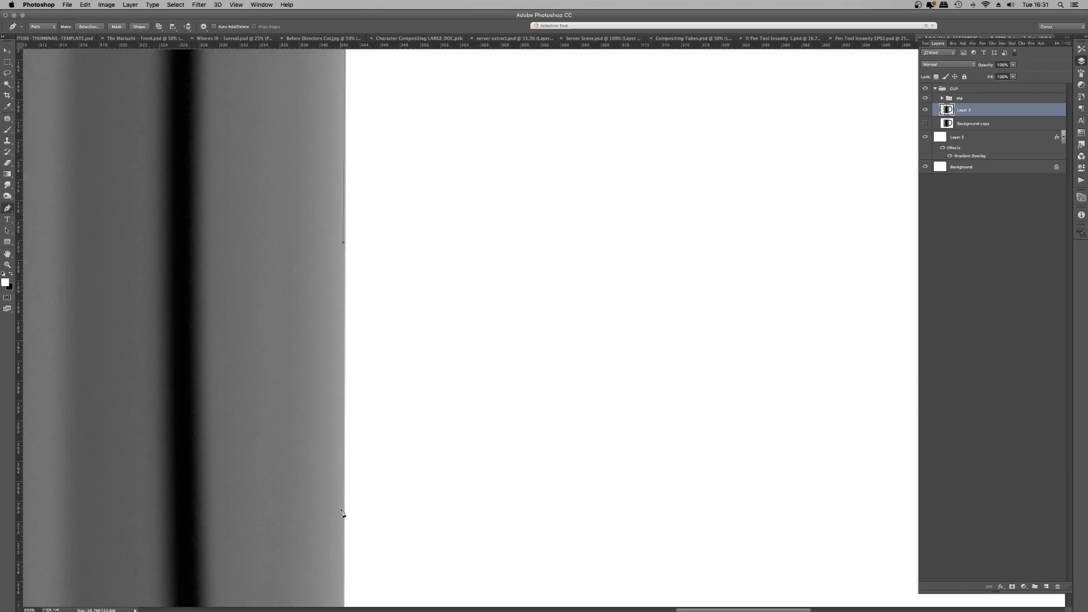
drag(391, 552, 444, 410)
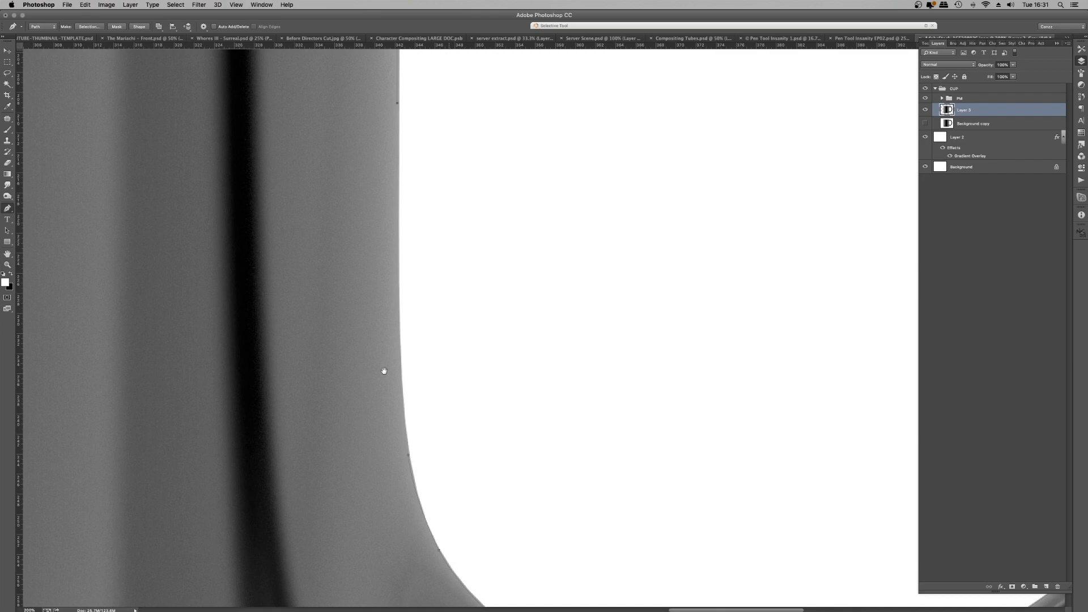
click(398, 347)
key(super+0)
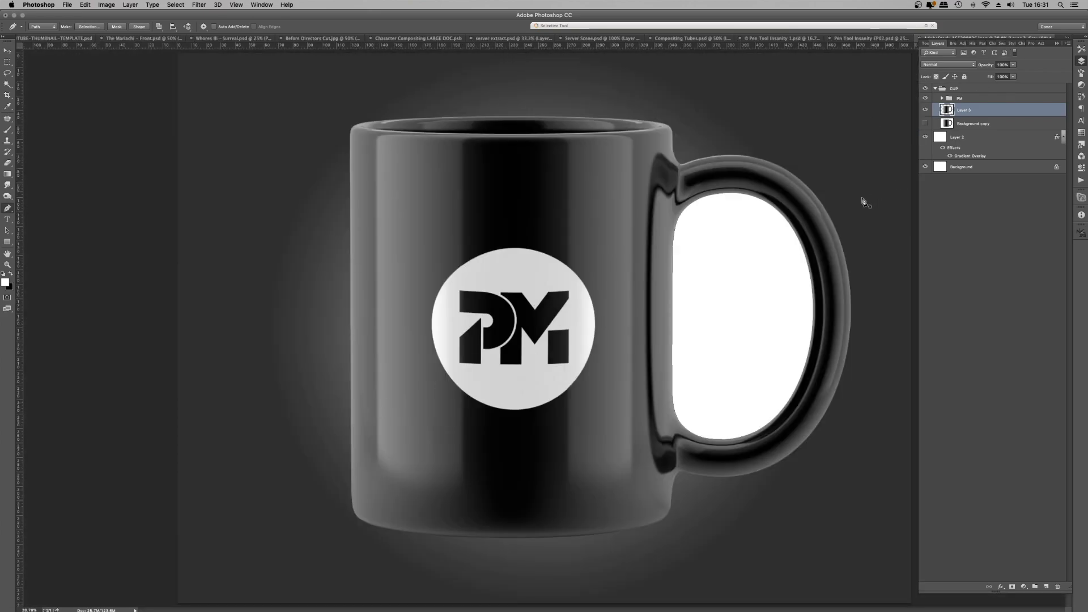
Step: Try deleting the white handle opening through a new anti-aliased selection with a 0-pixel feather radius, and undo back to the path
right_click(761, 220)
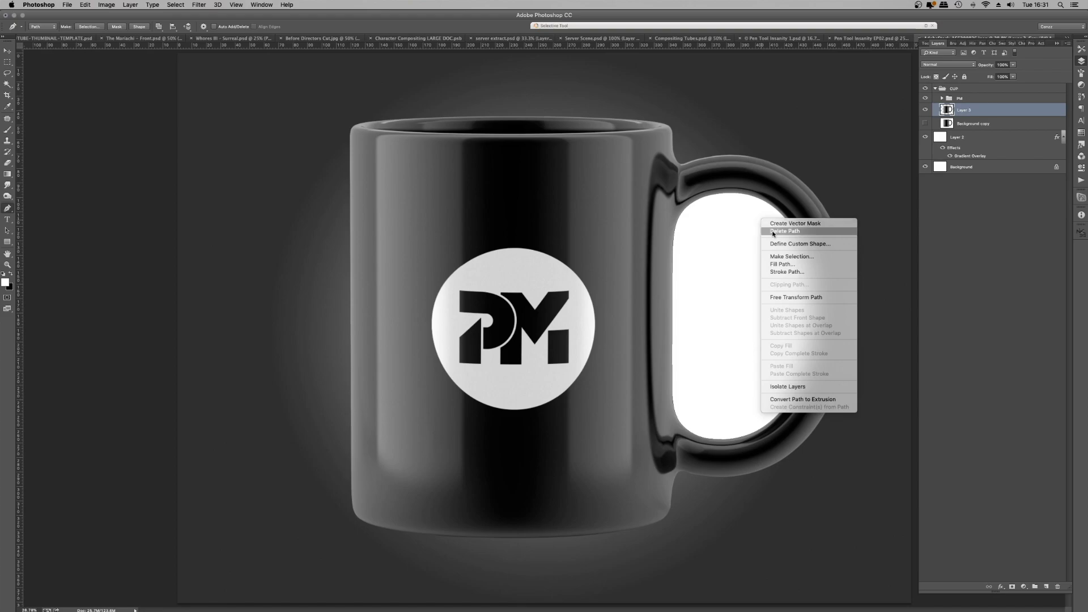
click(793, 257)
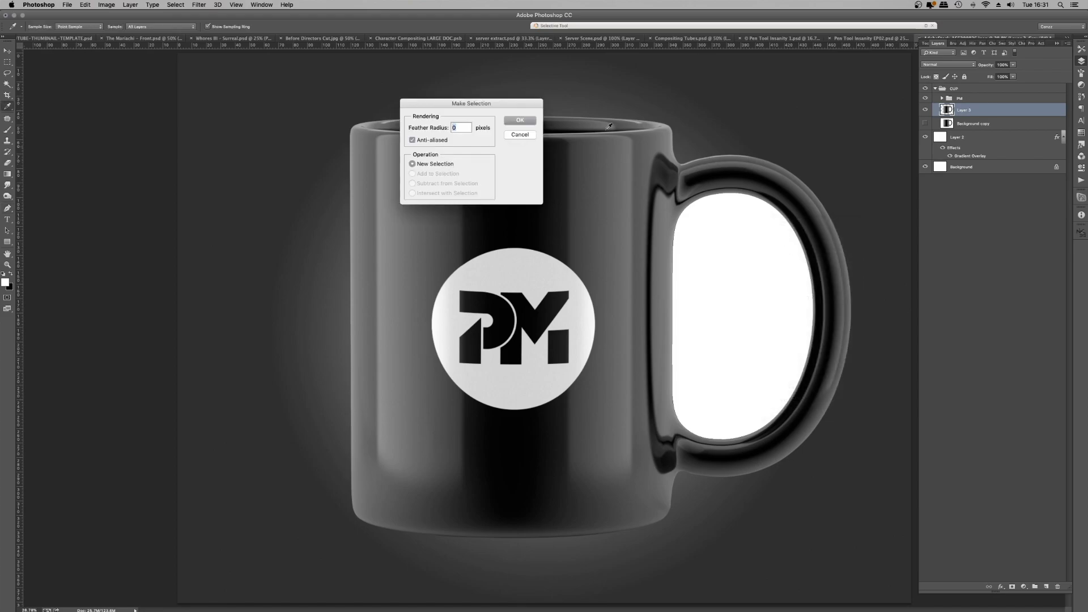
click(527, 122)
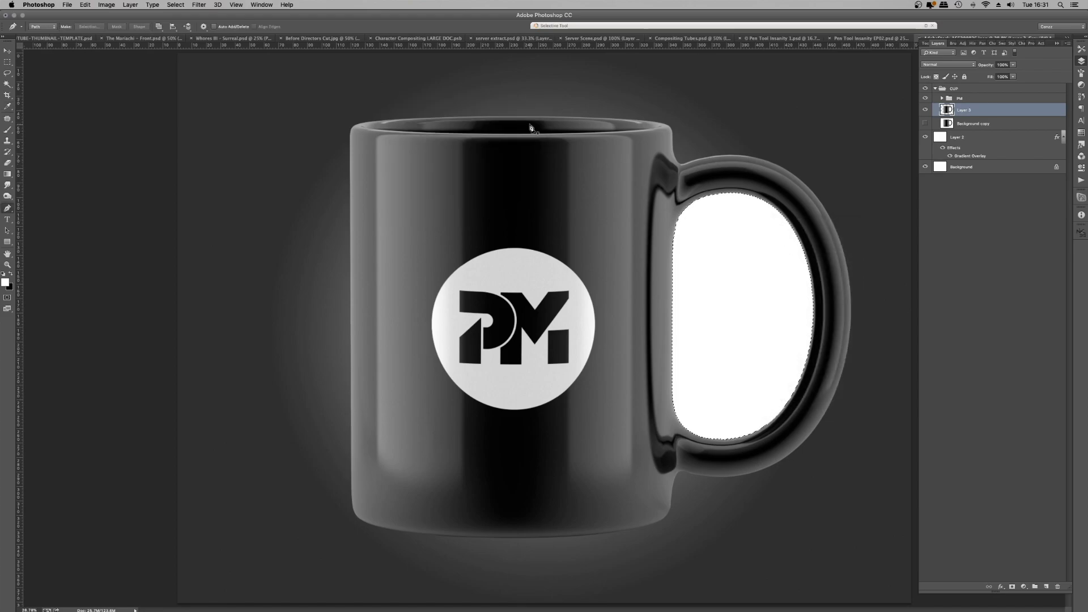
key(ctrl+d)
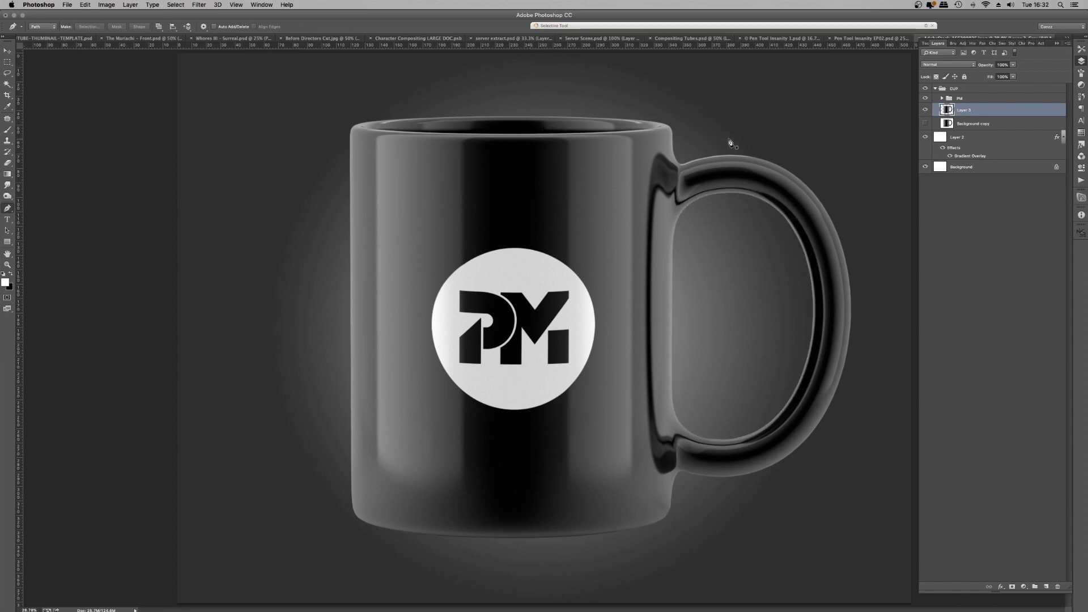
key(alt+BackSpace)
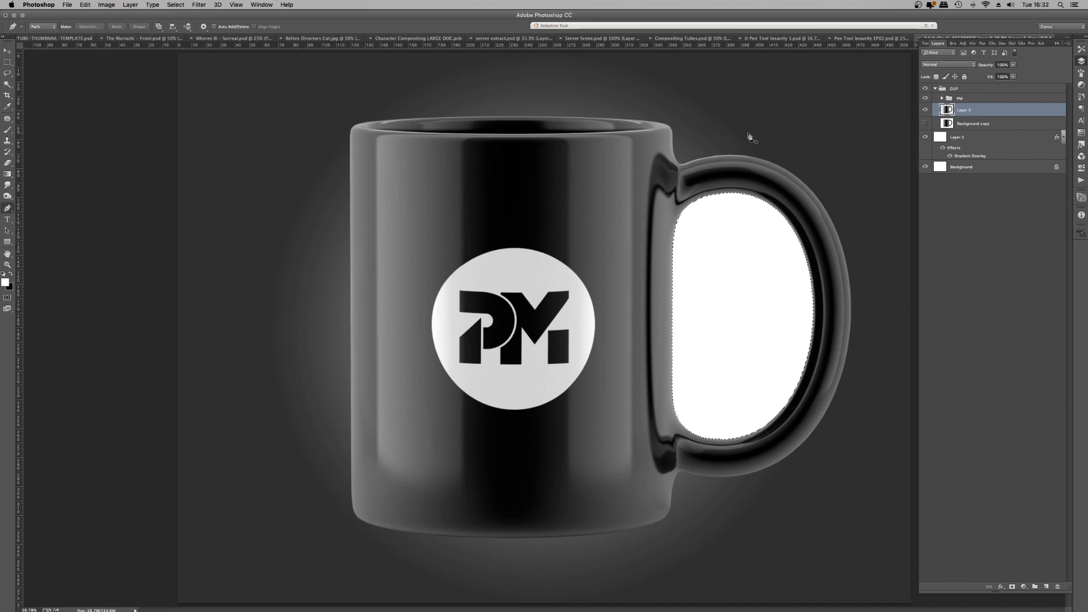
key(ctrl+d)
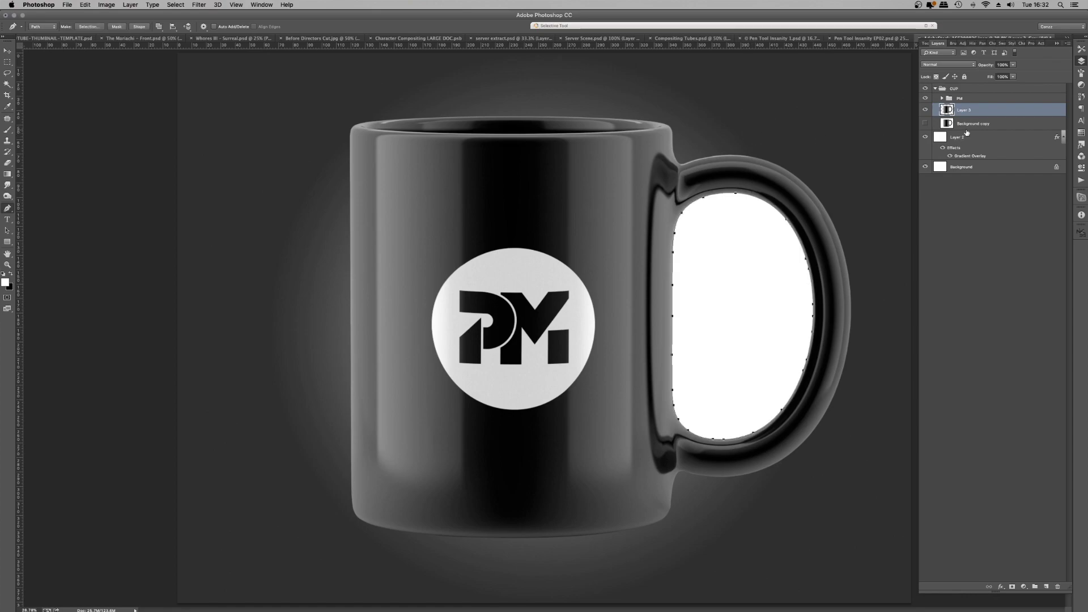
Step: Add a layer mask to Layer 3 and fill the handle-opening path on it with black
click(1012, 587)
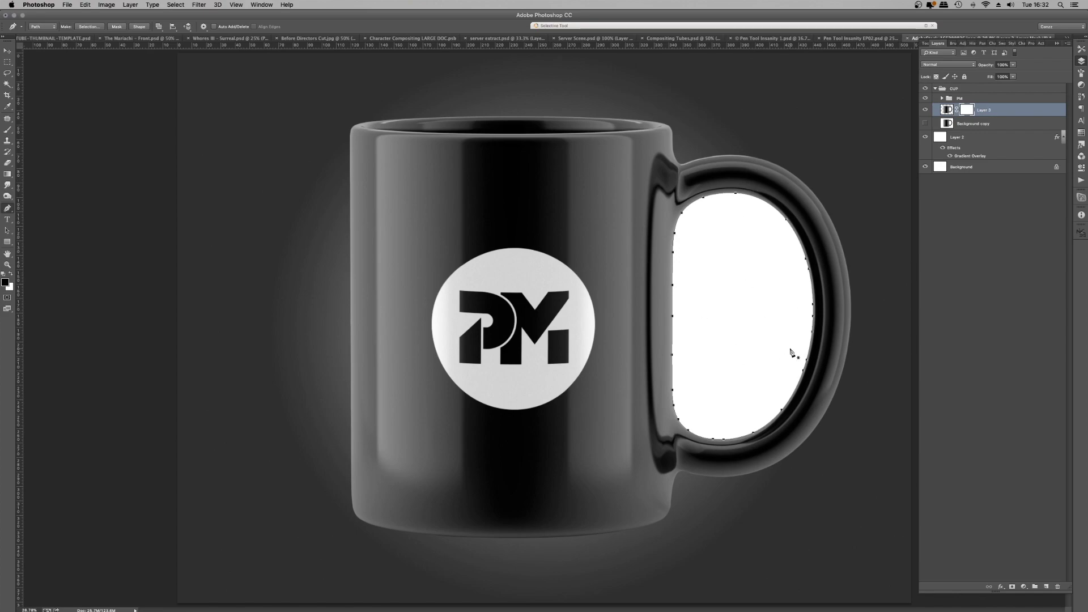
right_click(737, 272)
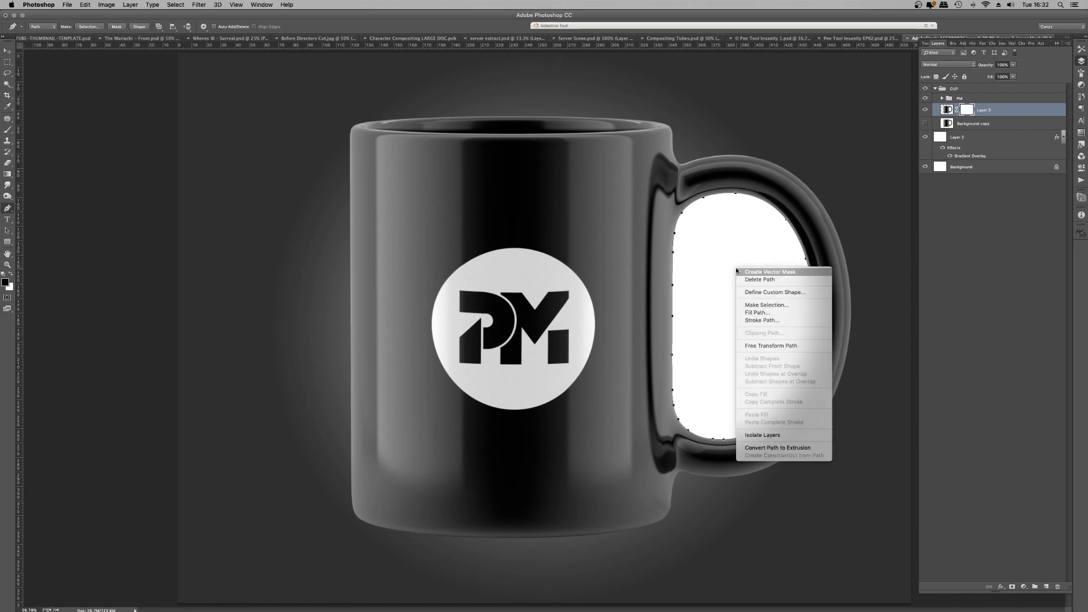
click(749, 309)
drag(747, 236, 437, 111)
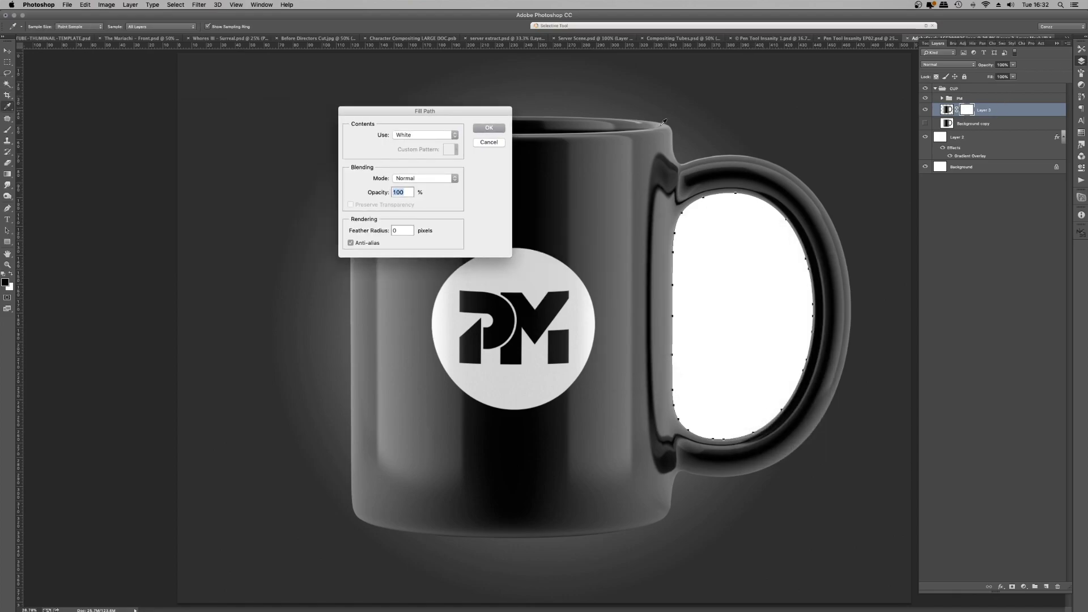
click(431, 134)
click(430, 122)
click(488, 128)
Step: Delete the handle-opening path and compare the cut-out with Layer 3's mask disabled and enabled
right_click(746, 218)
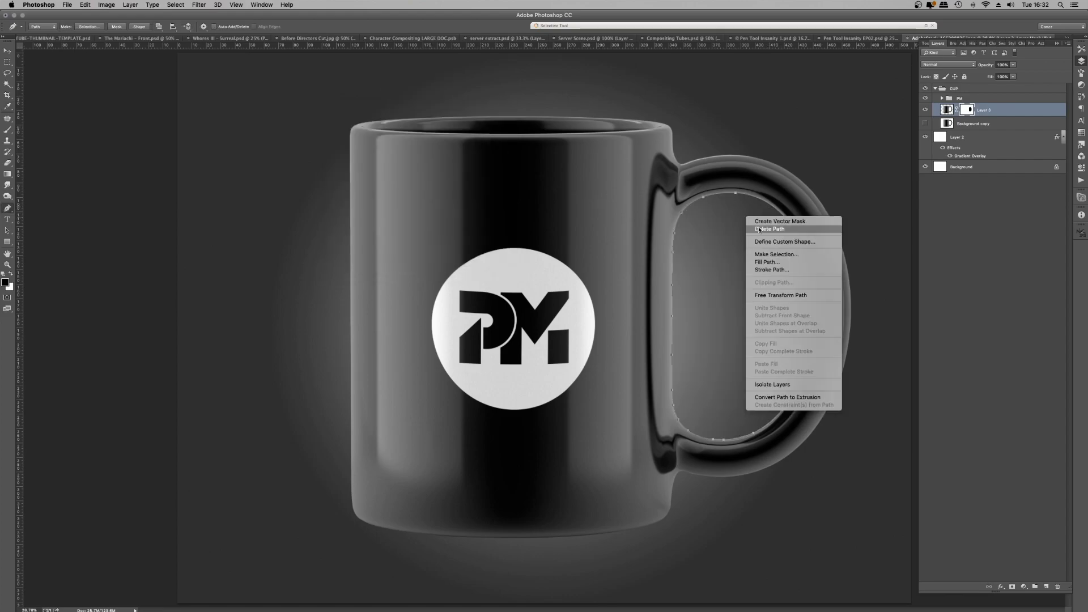
click(760, 229)
right_click(976, 110)
click(977, 113)
right_click(971, 114)
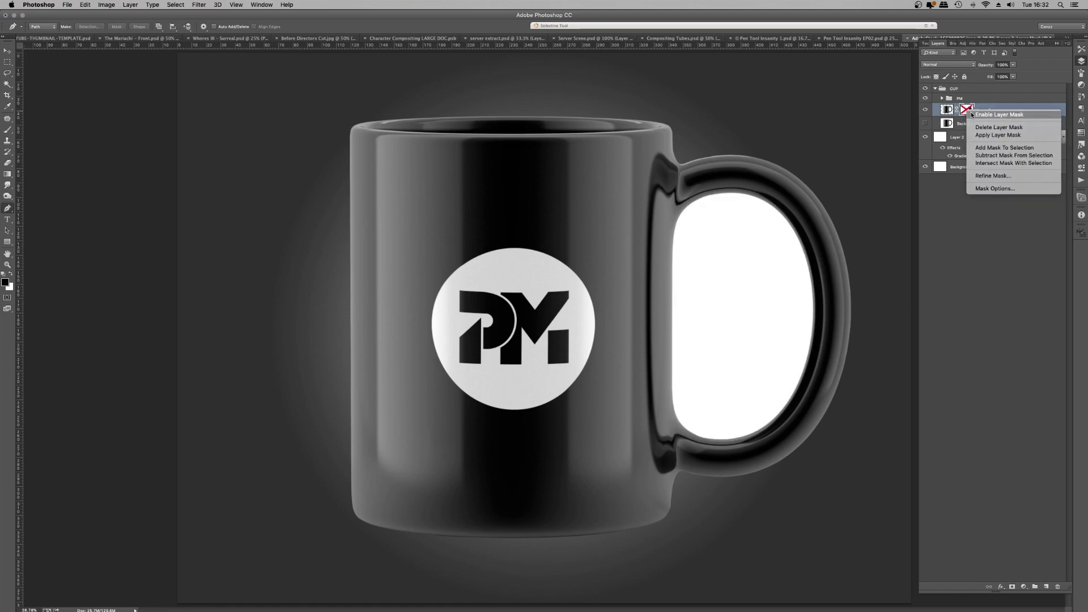
click(999, 115)
Step: Examine the finished mug cut-out and its masked handle opening at several zoom levels
key(ctrl+minus)
key(ctrl+minus)
key(ctrl+minus)
key(ctrl+minus)
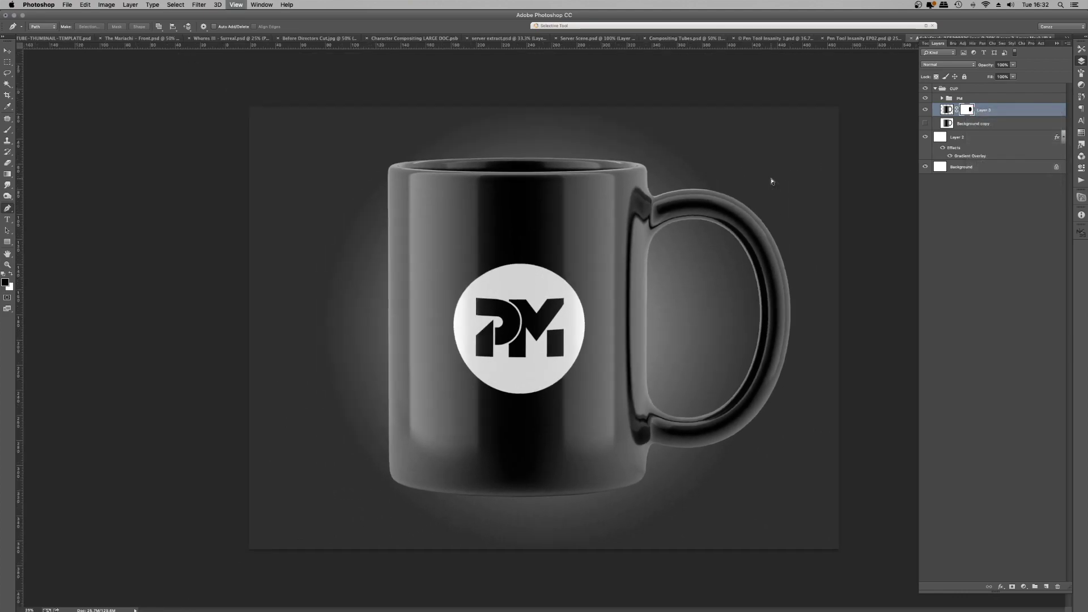
key(ctrl+plus)
key(ctrl+plus)
key(ctrl+plus)
key(ctrl+minus)
key(ctrl+minus)
key(ctrl+plus)
key(ctrl+plus)
key(ctrl+plus)
key(ctrl+minus)
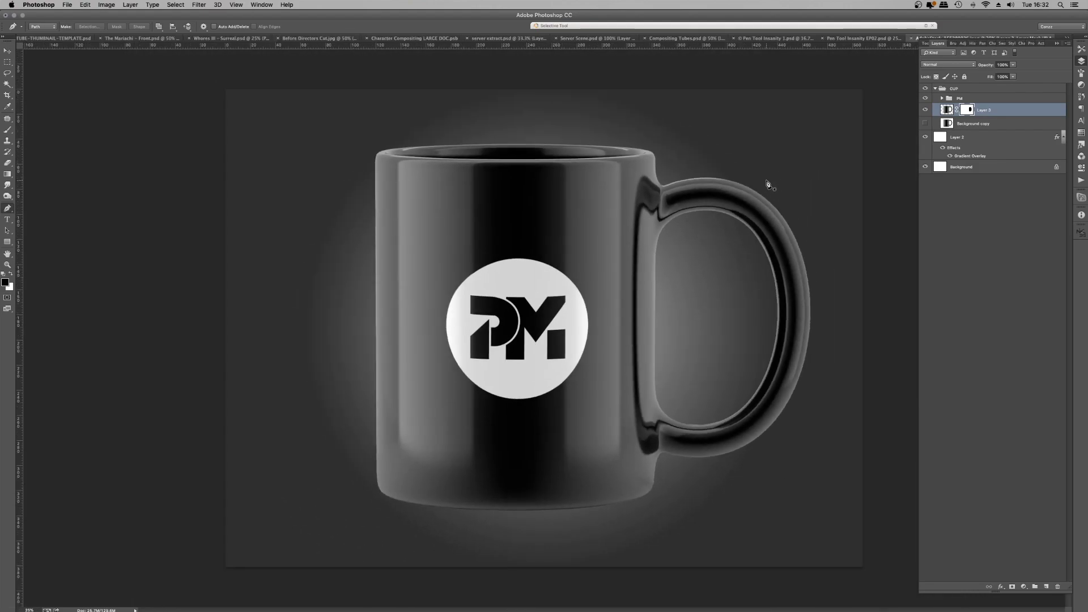